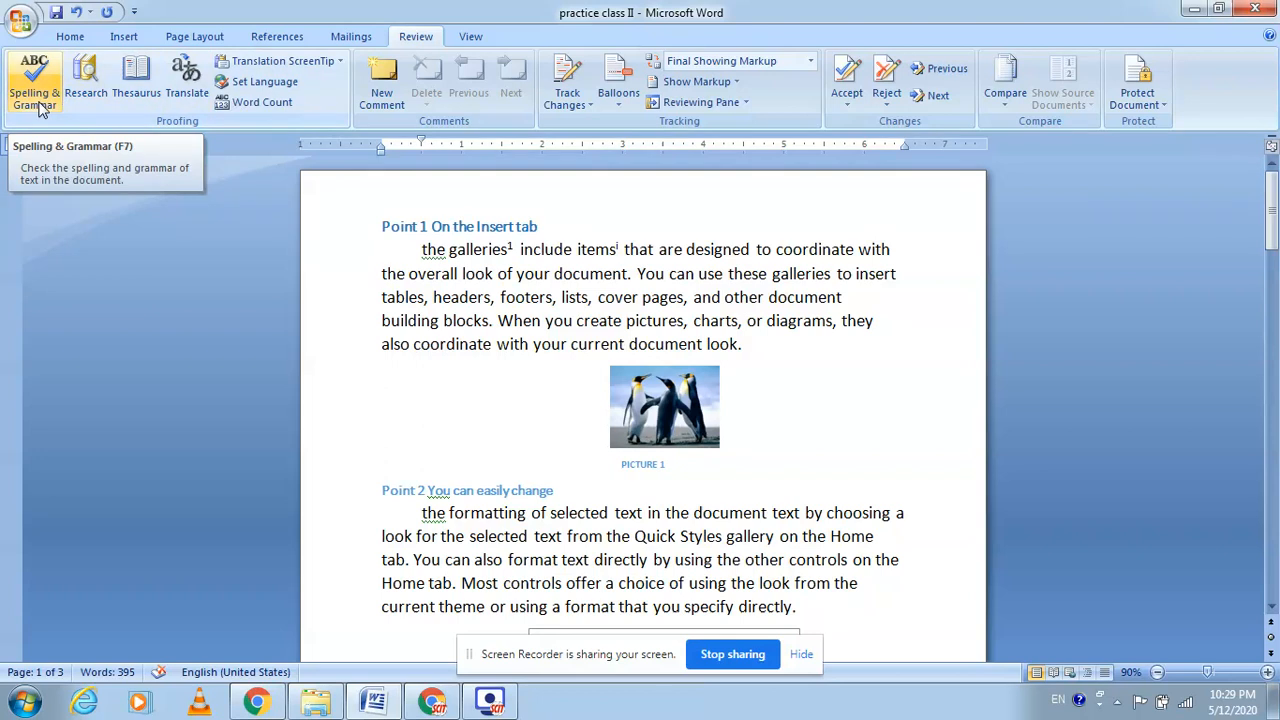
# - Turn on the Windows screen magnifier as a floating lens and dismiss the Start menu
pyautogui.press('super')
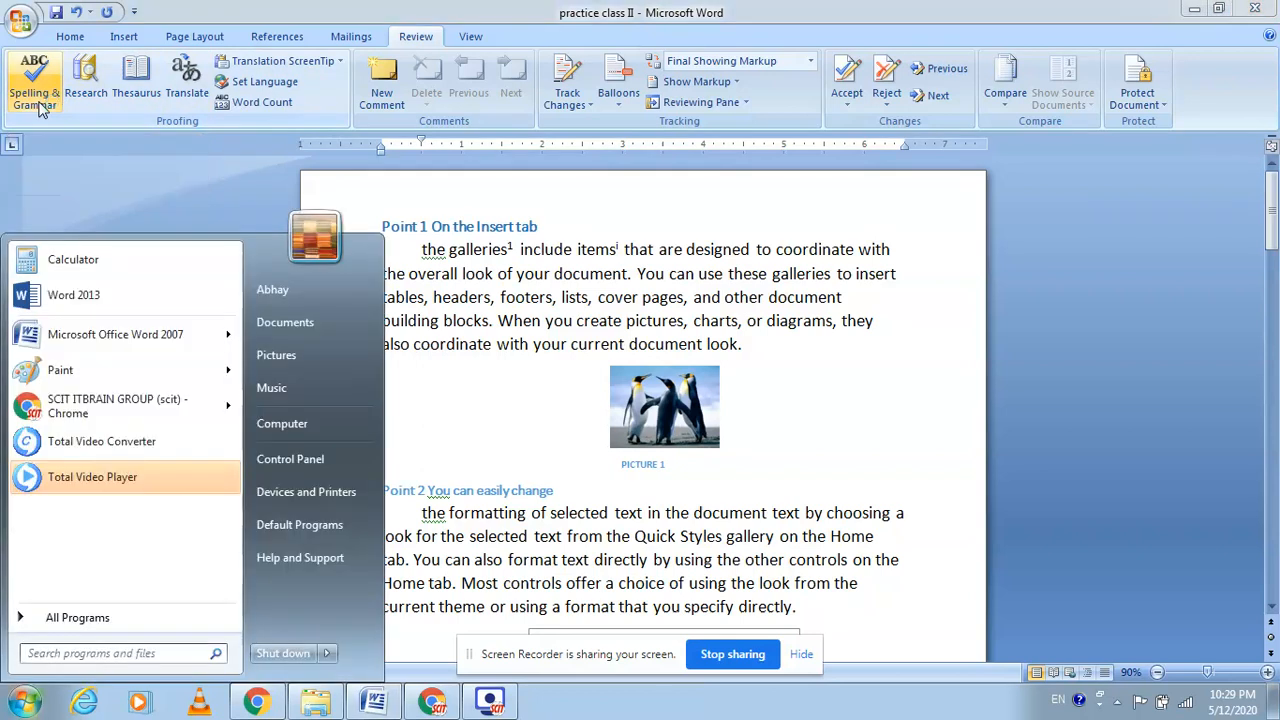
pyautogui.press('super+plus')
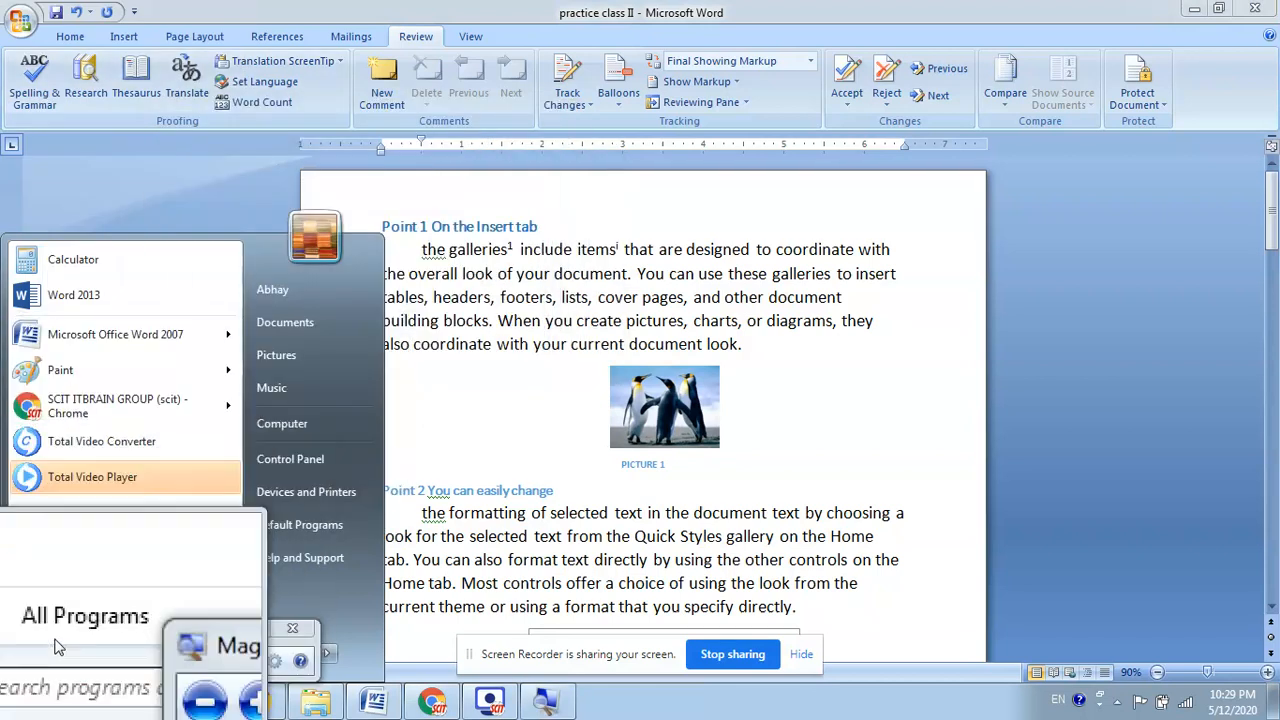
pyautogui.press('Escape')
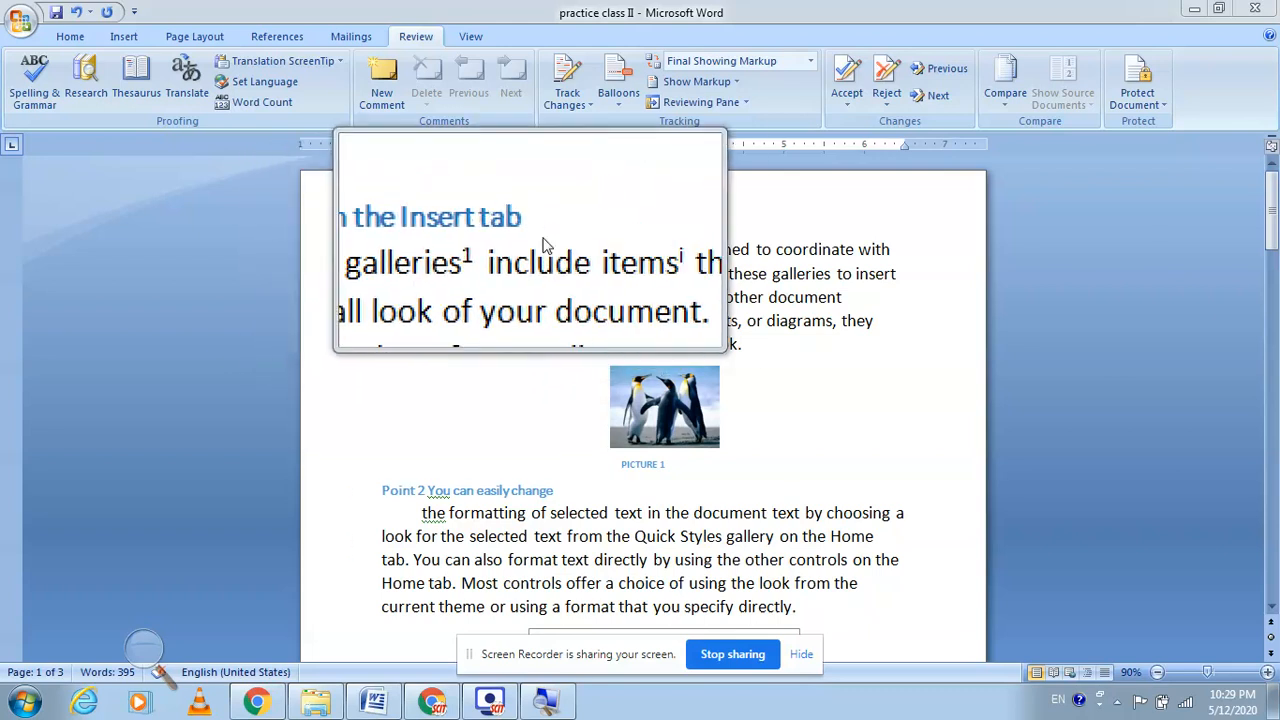
# - Misspell the word "include" as "inclde" in the first line of the Point 1 paragraph
pyautogui.click(557, 257)
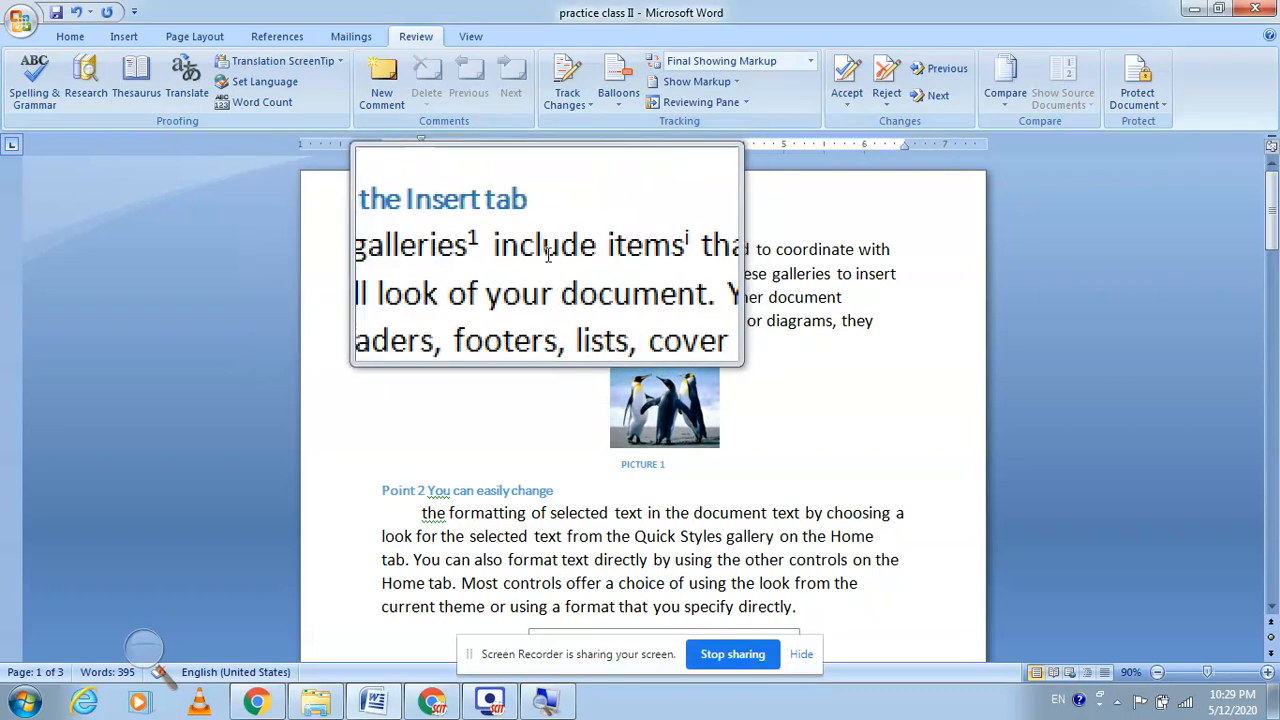
pyautogui.press('BackSpace')
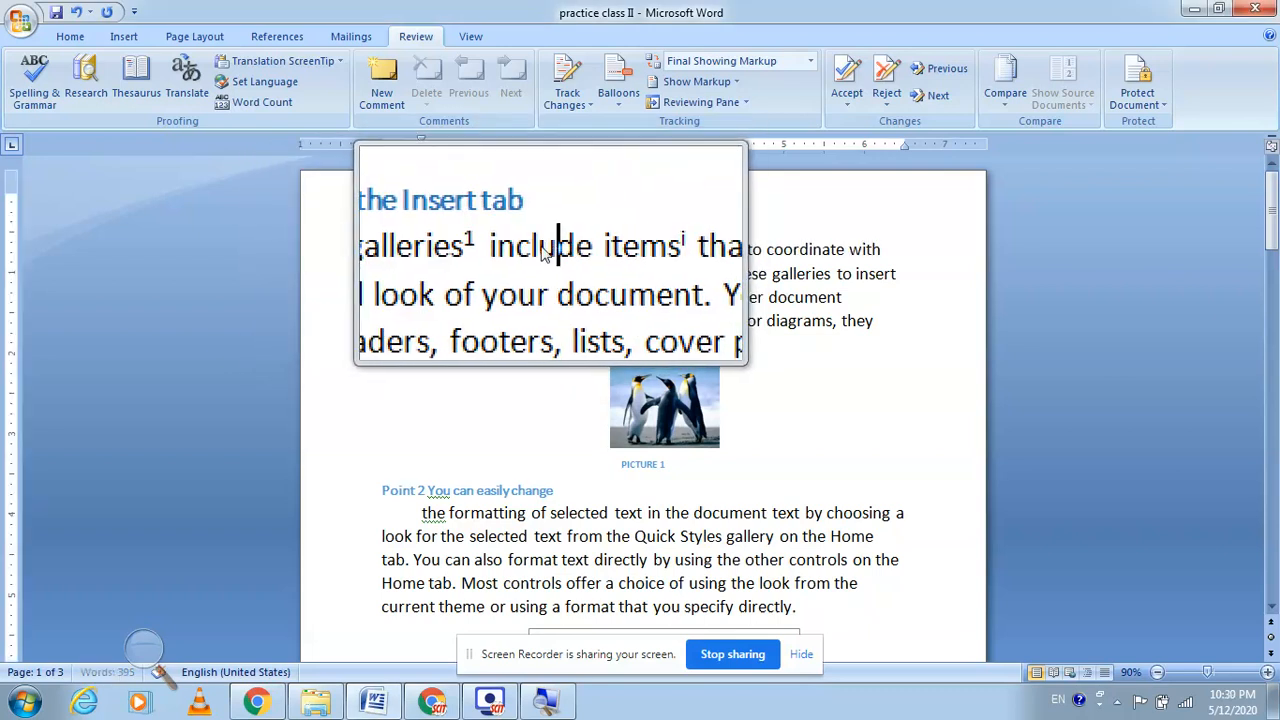
pyautogui.click(571, 252)
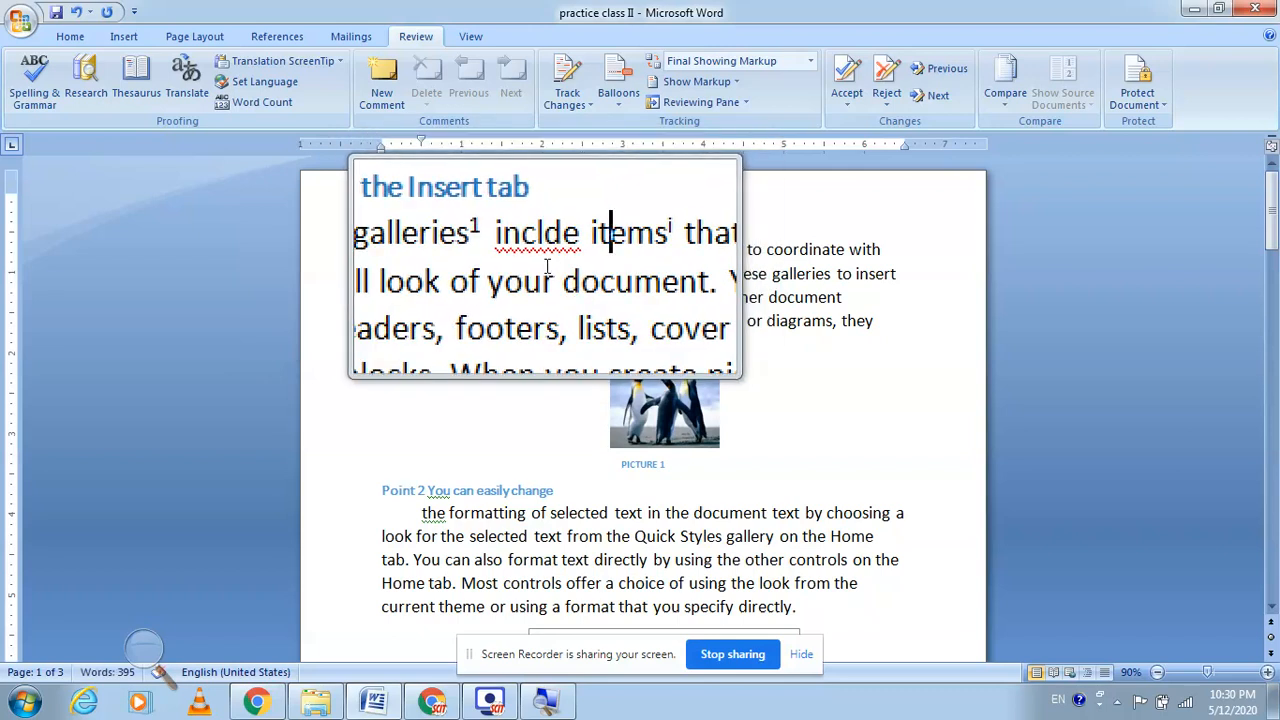
pyautogui.moveTo(504, 248)
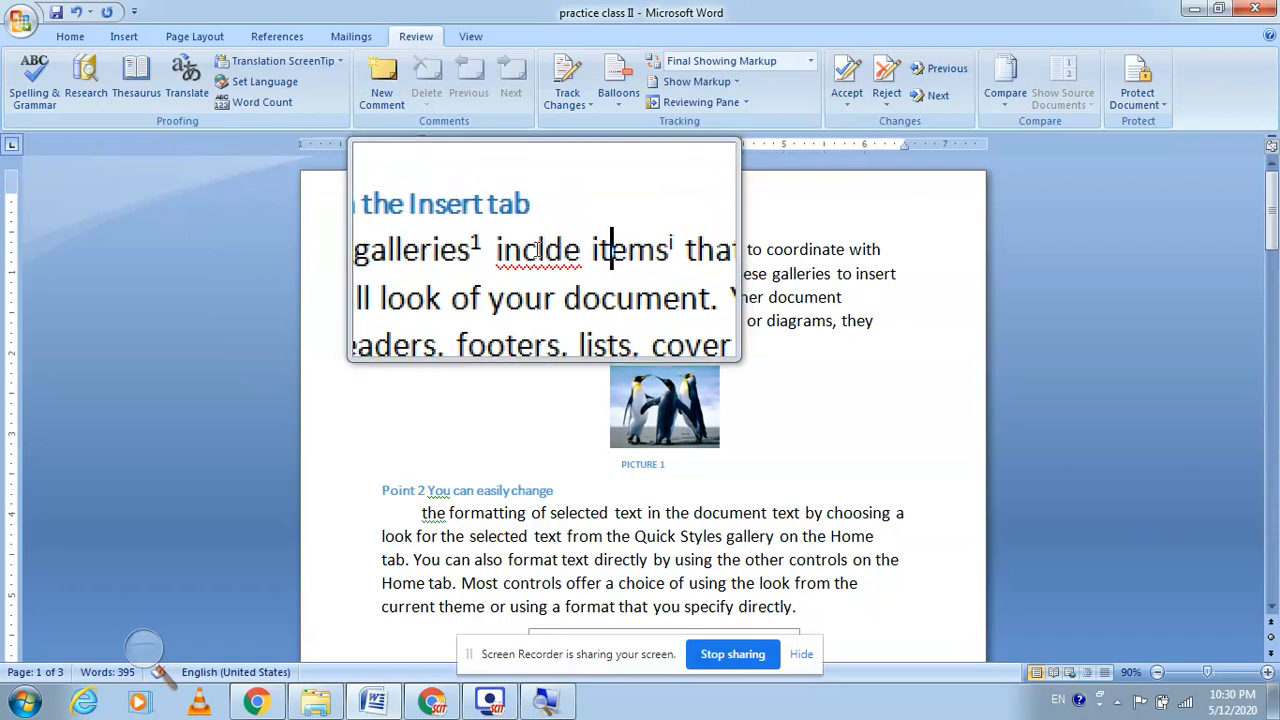
# - Run the spelling and grammar check, correcting "inclde" to "include" and capitalizing "the" to "The" in the Point 1 paragraph, and close the check
pyautogui.click(34, 80)
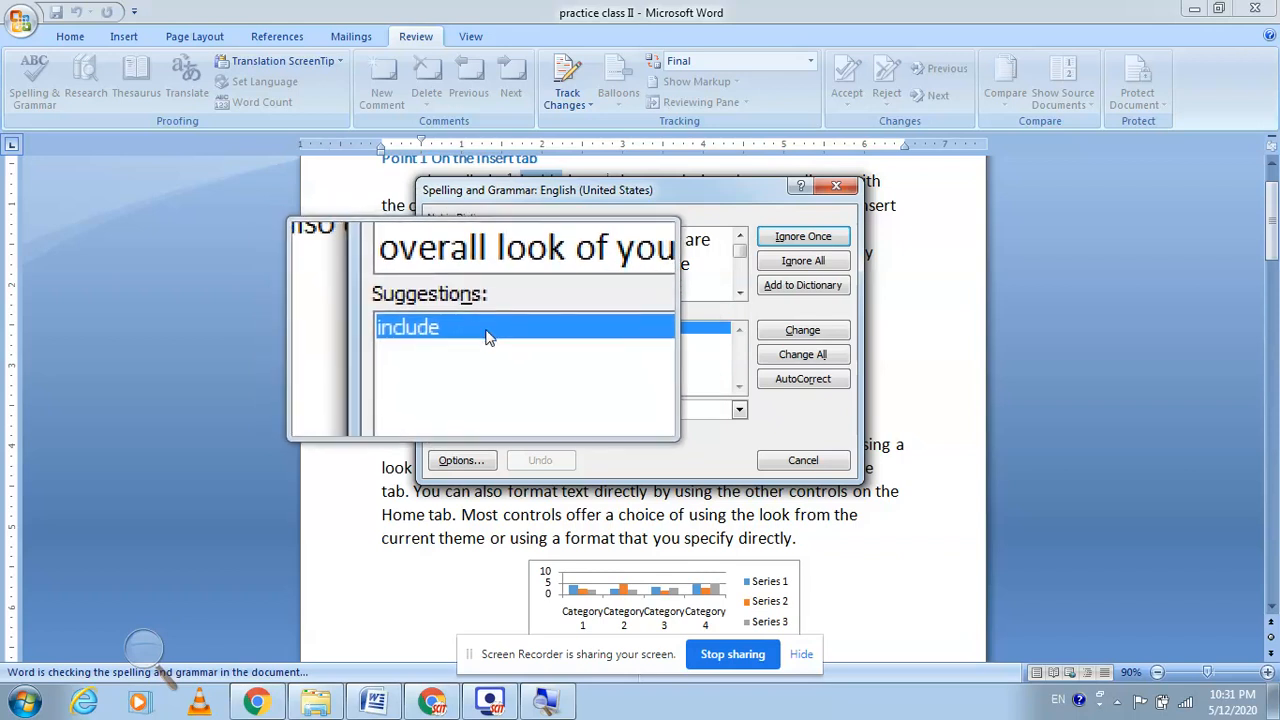
pyautogui.click(806, 338)
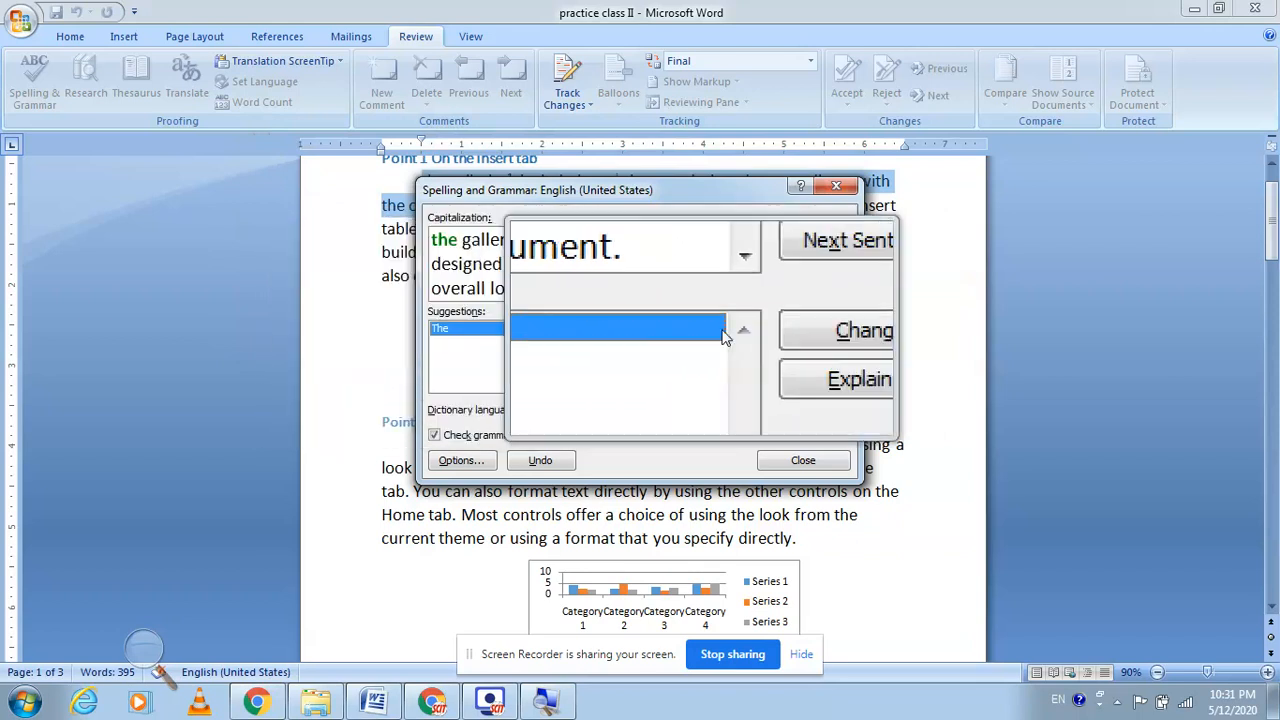
pyautogui.click(769, 332)
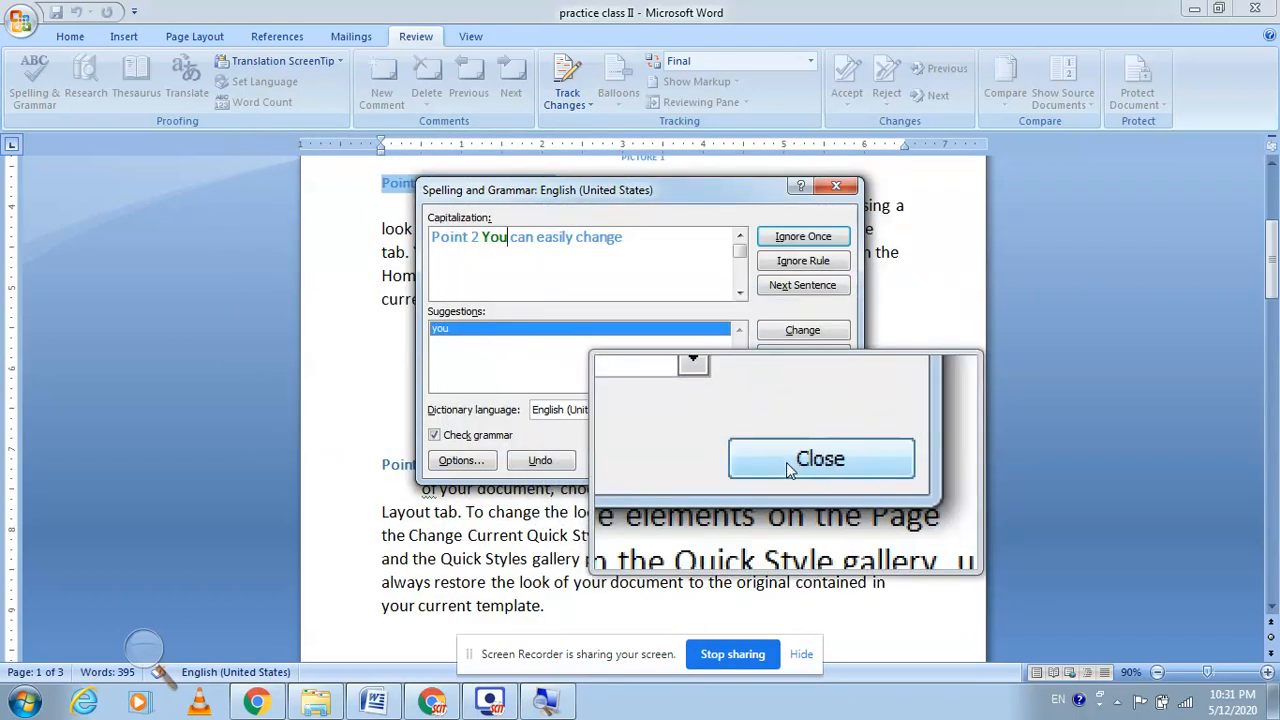
pyautogui.click(786, 461)
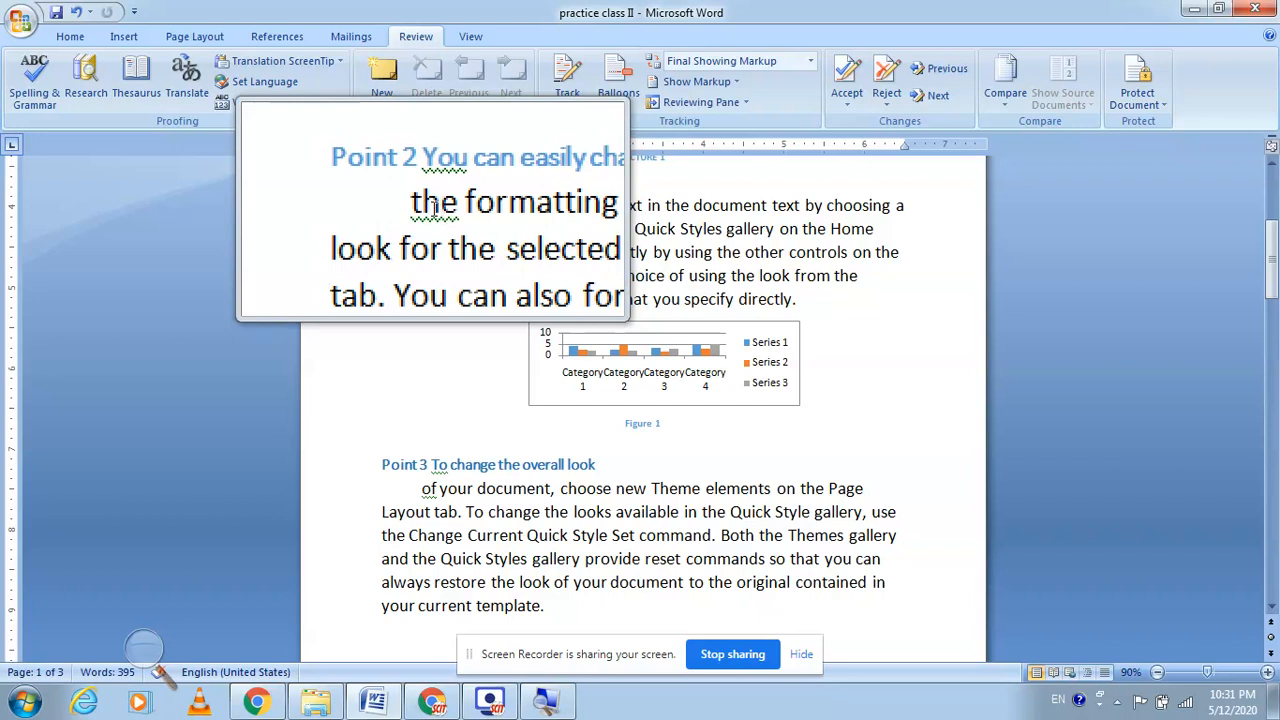
# - Apply the suggested correction "The" to the flagged word that begins the Point 2 paragraph
pyautogui.rightClick(433, 206)
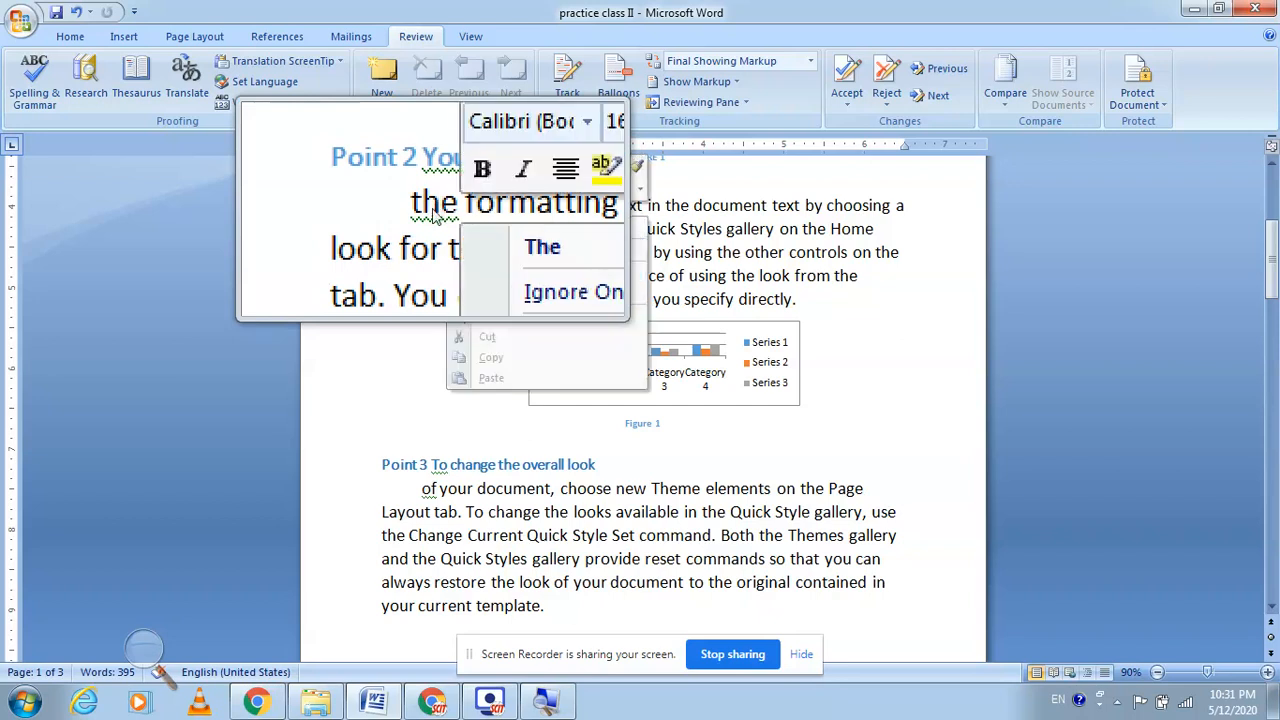
pyautogui.click(484, 232)
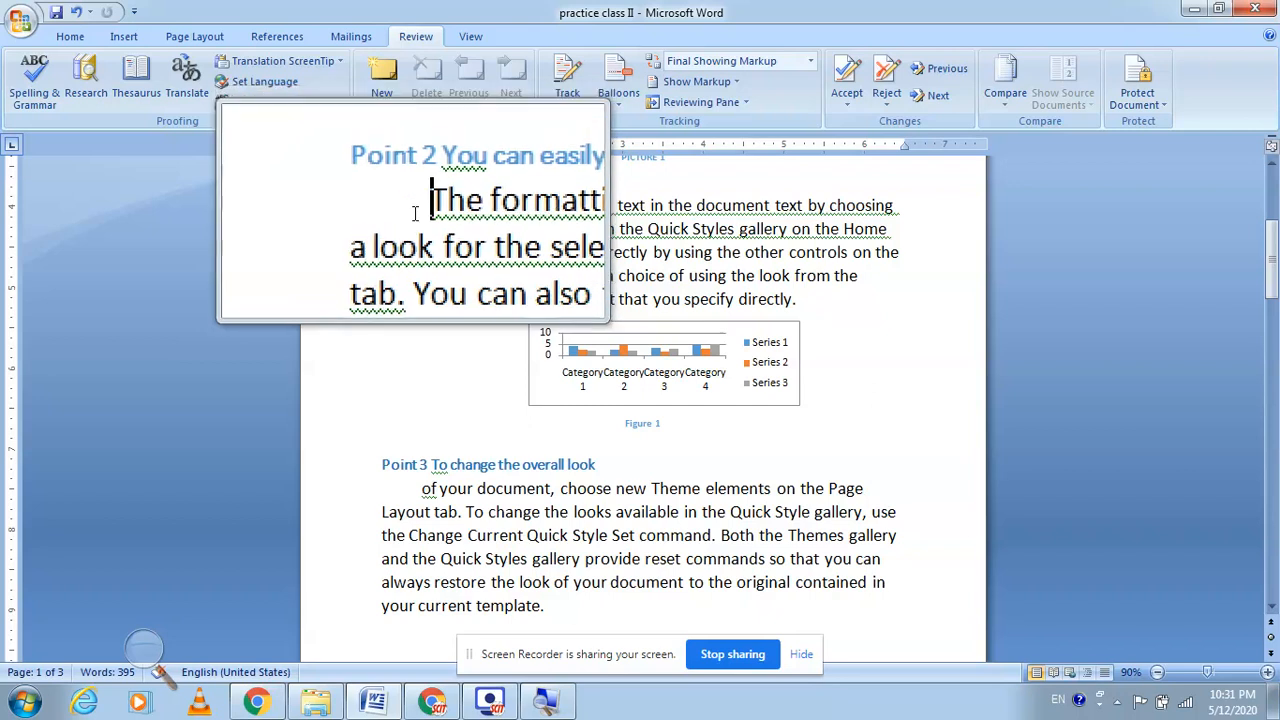
# - Start the spelling and grammar check from the beginning of the Point 2 paragraph and close it without changing anything
pyautogui.write('7')
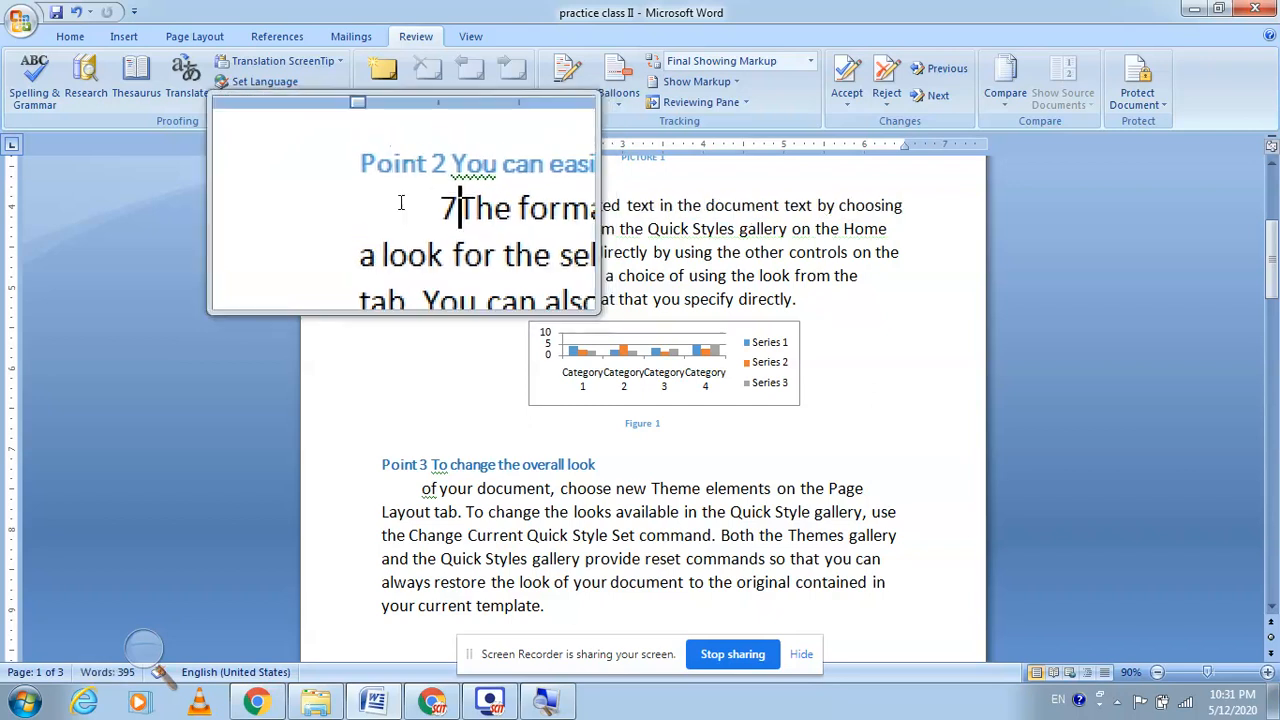
pyautogui.press('BackSpace')
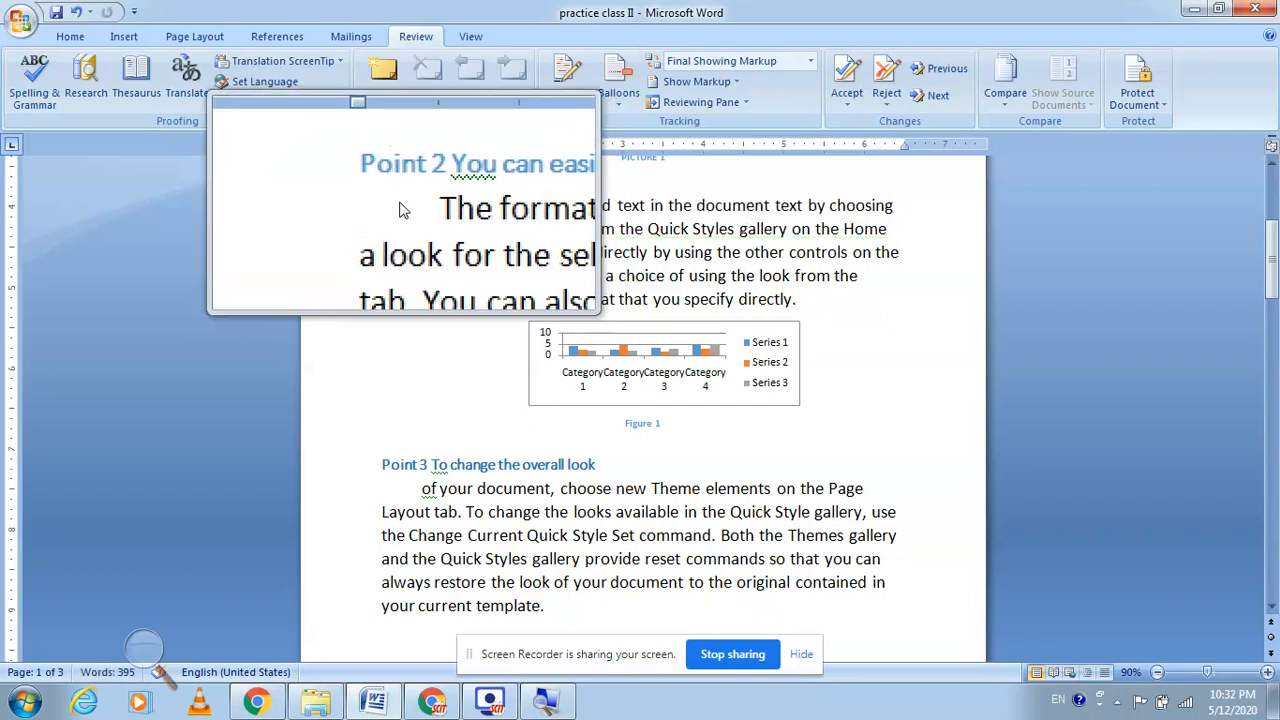
pyautogui.press('F7')
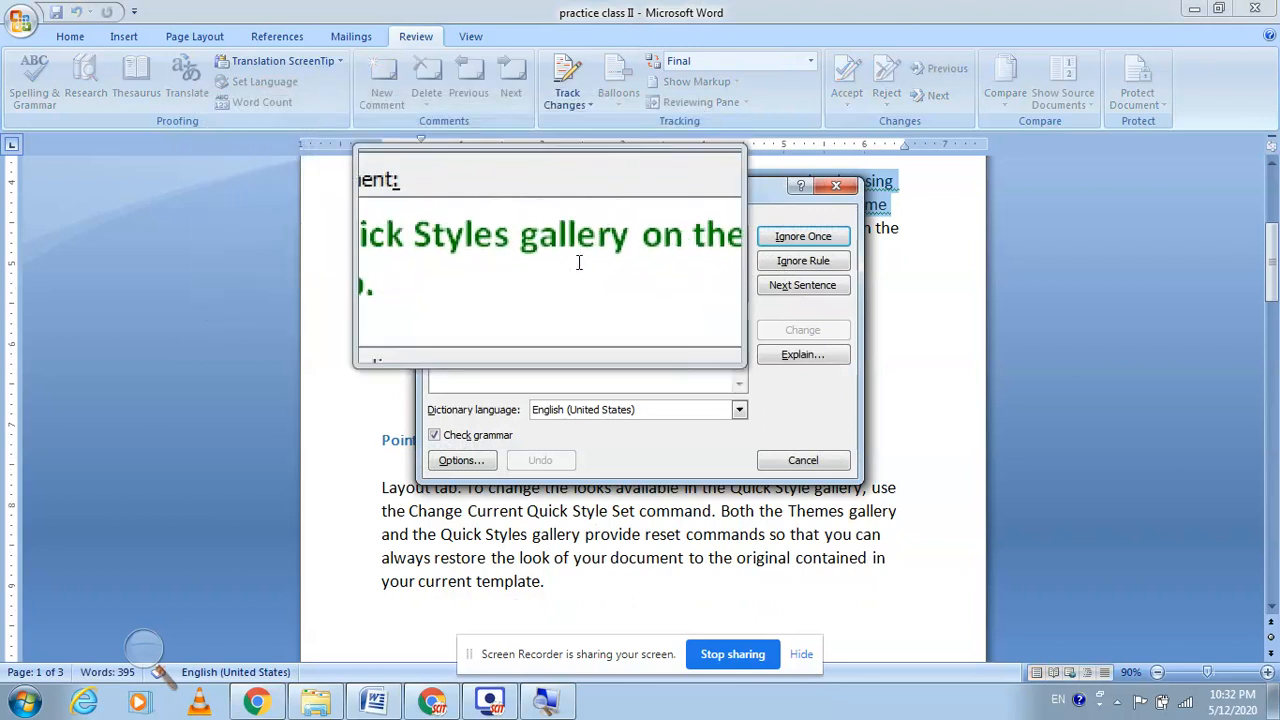
pyautogui.click(846, 190)
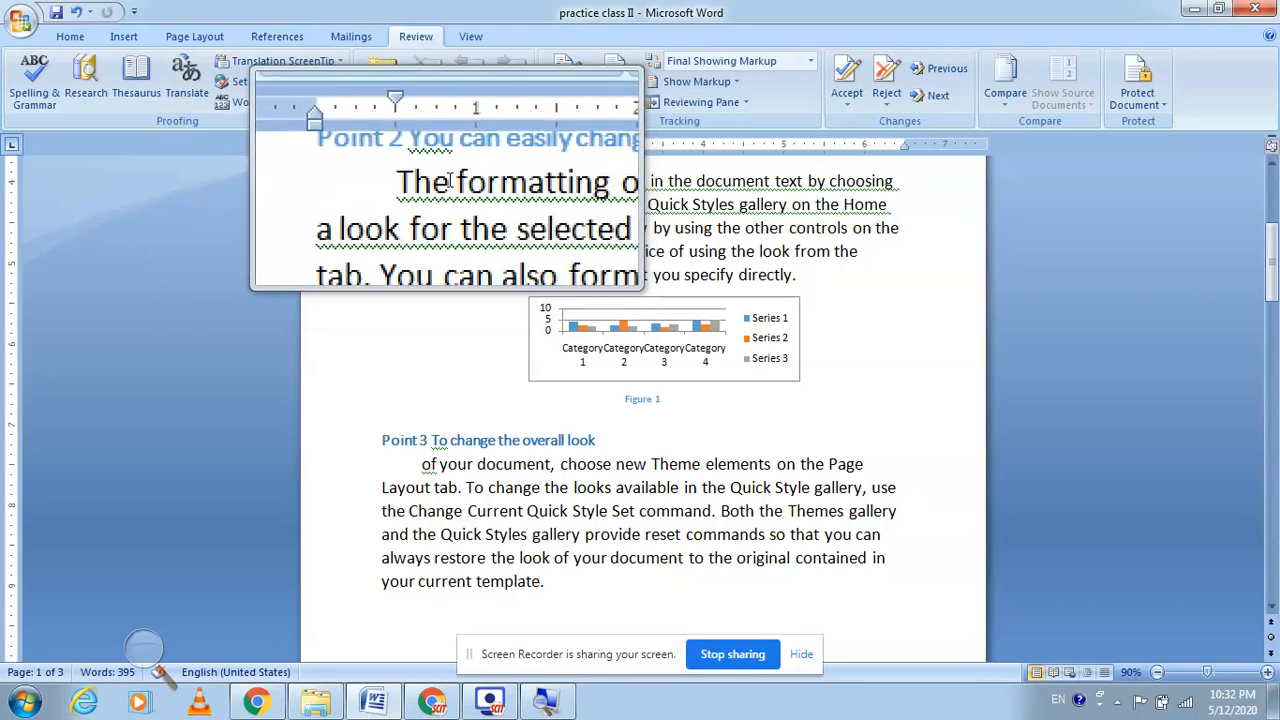
# - Look up "control" from the Point 2 paragraph in the Research reference books
pyautogui.moveTo(452, 181); pyautogui.dragTo(525, 190)
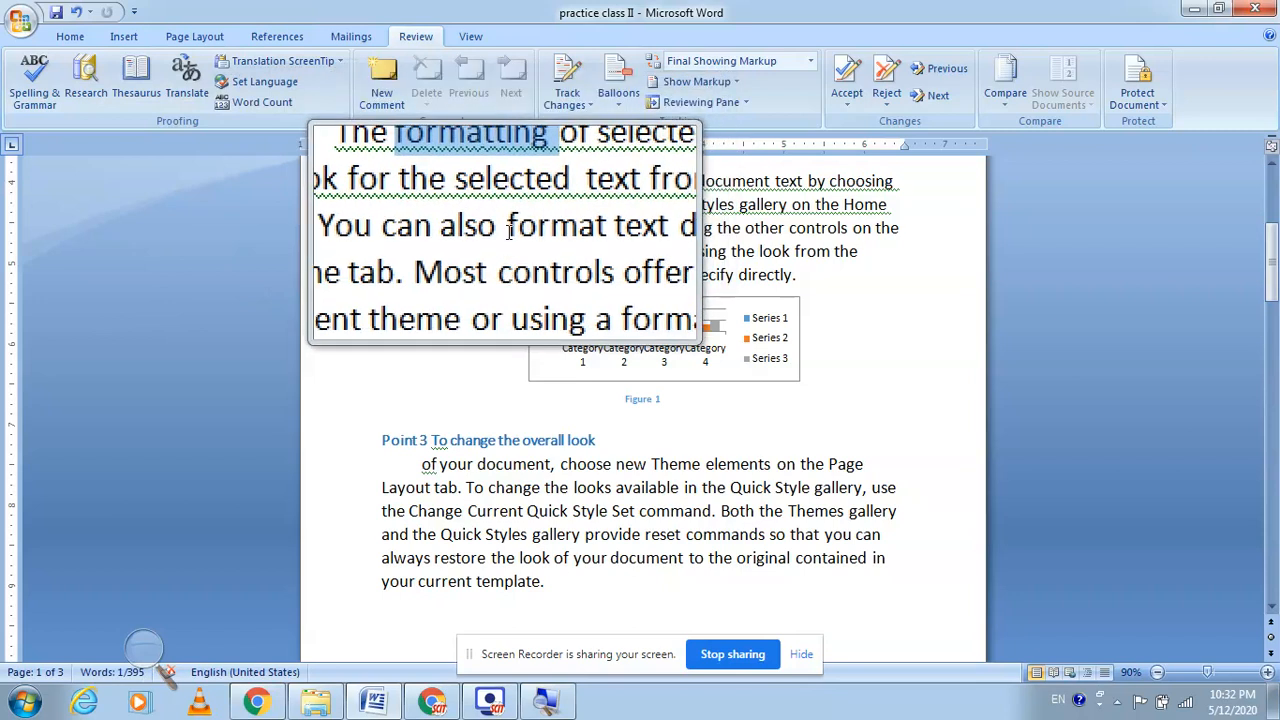
pyautogui.moveTo(503, 255); pyautogui.dragTo(560, 252)
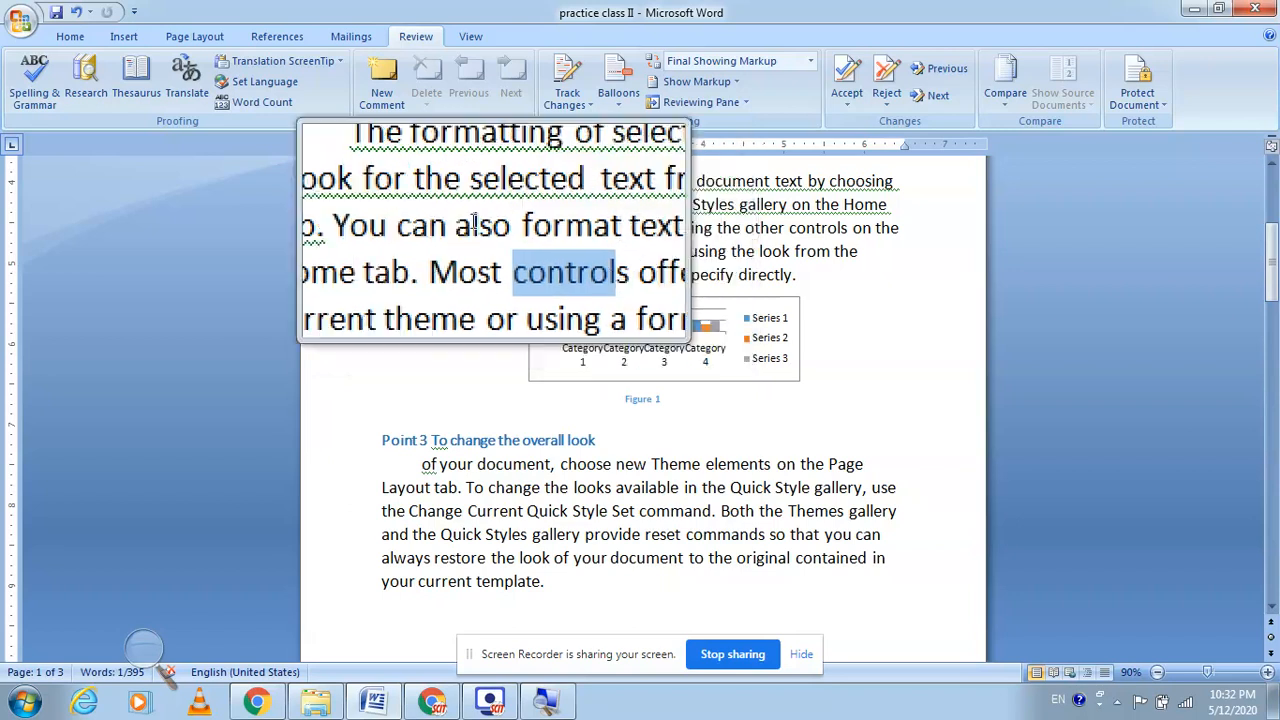
pyautogui.click(92, 81)
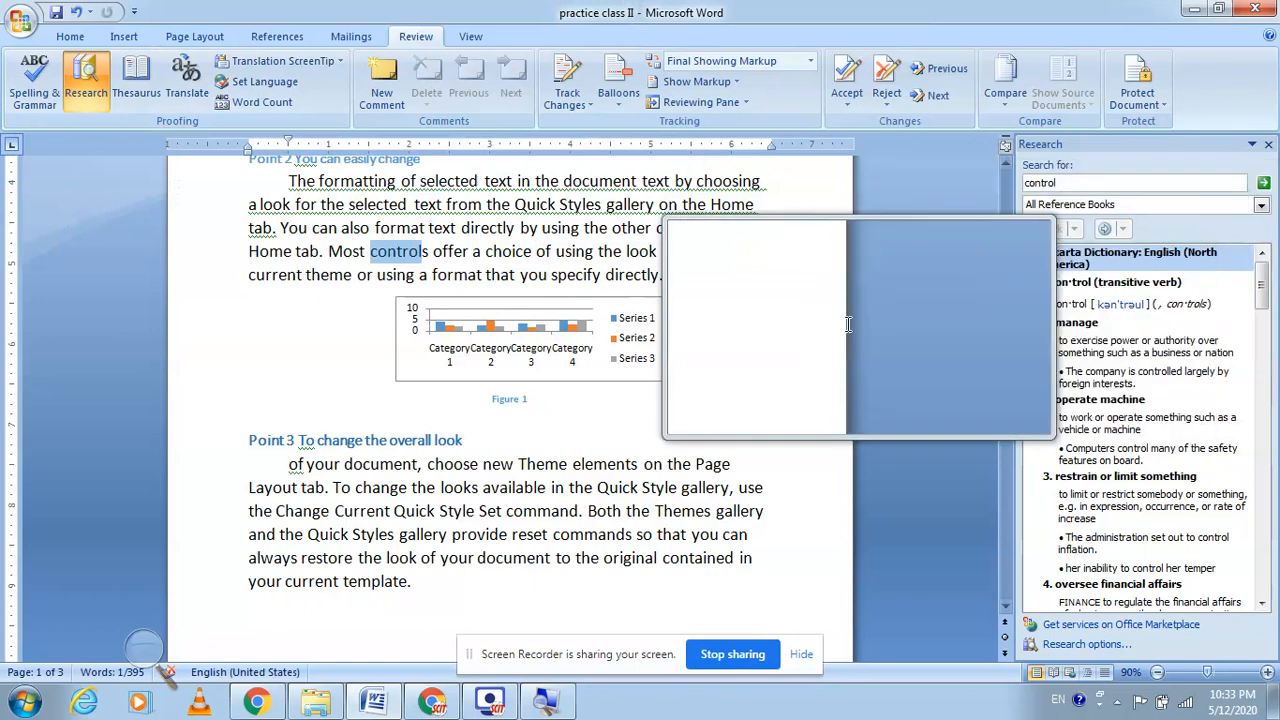
# - Look up synonyms for "control" in the thesaurus and close the research results
pyautogui.click(190, 106)
pyautogui.click(123, 92)
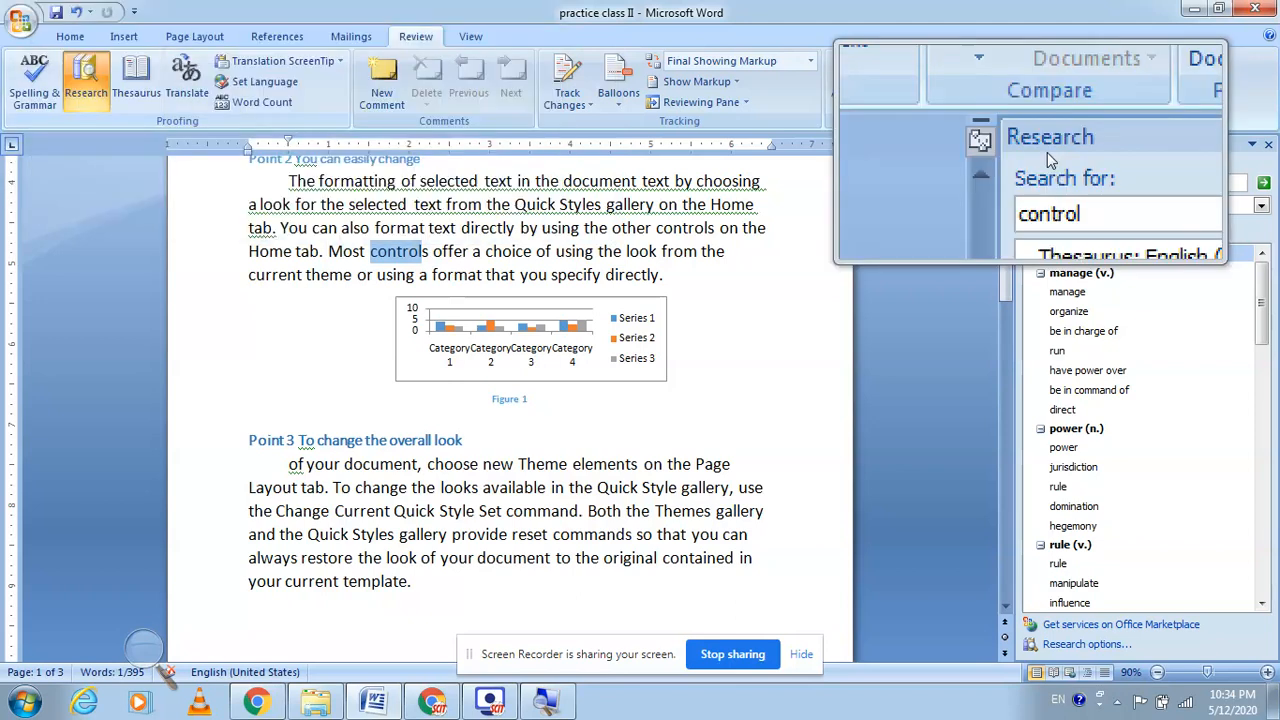
pyautogui.click(1268, 147)
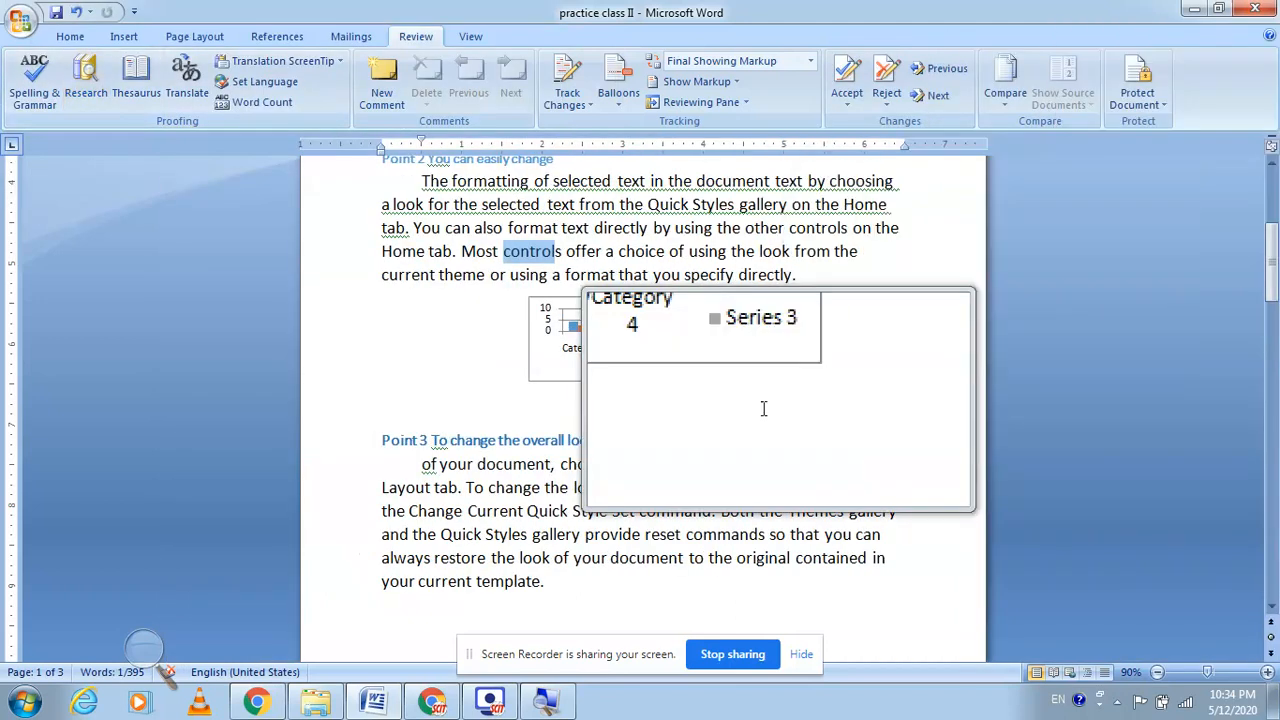
# - Translate the whole paragraph under the Point 7 heading from English to Hindi
pyautogui.scroll(-15, 643, 432)
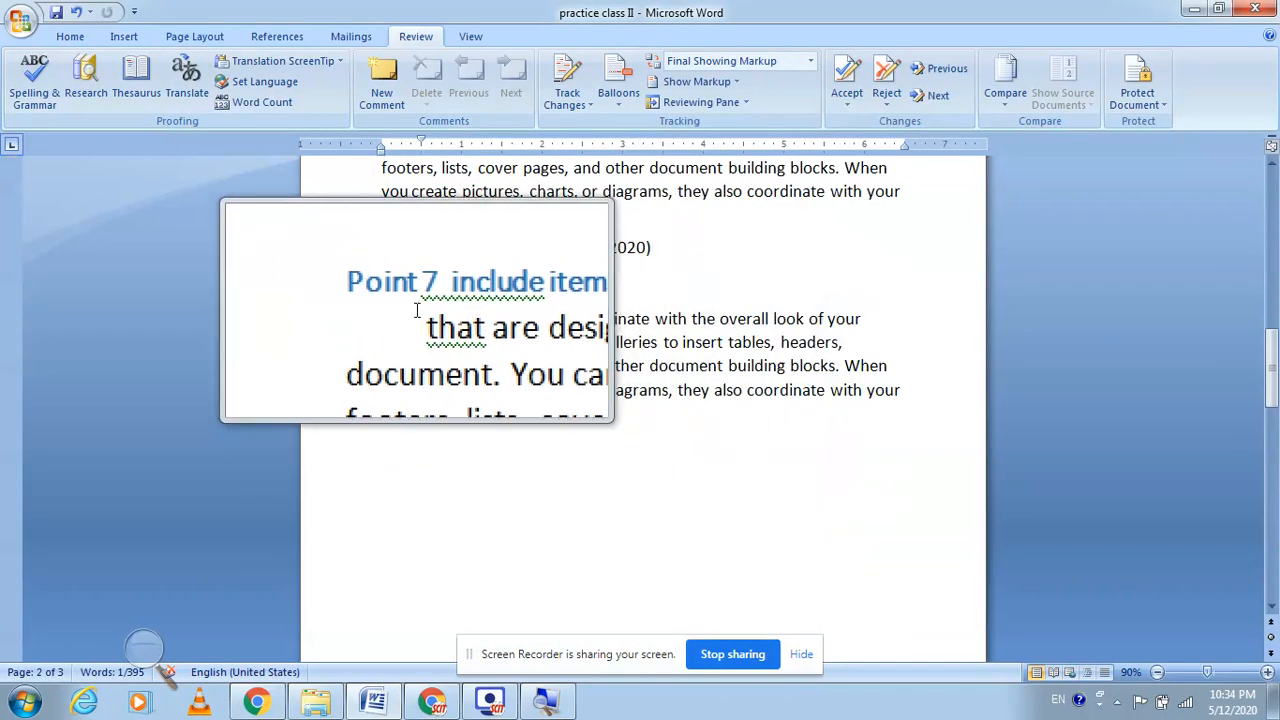
pyautogui.moveTo(422, 318); pyautogui.dragTo(556, 414)
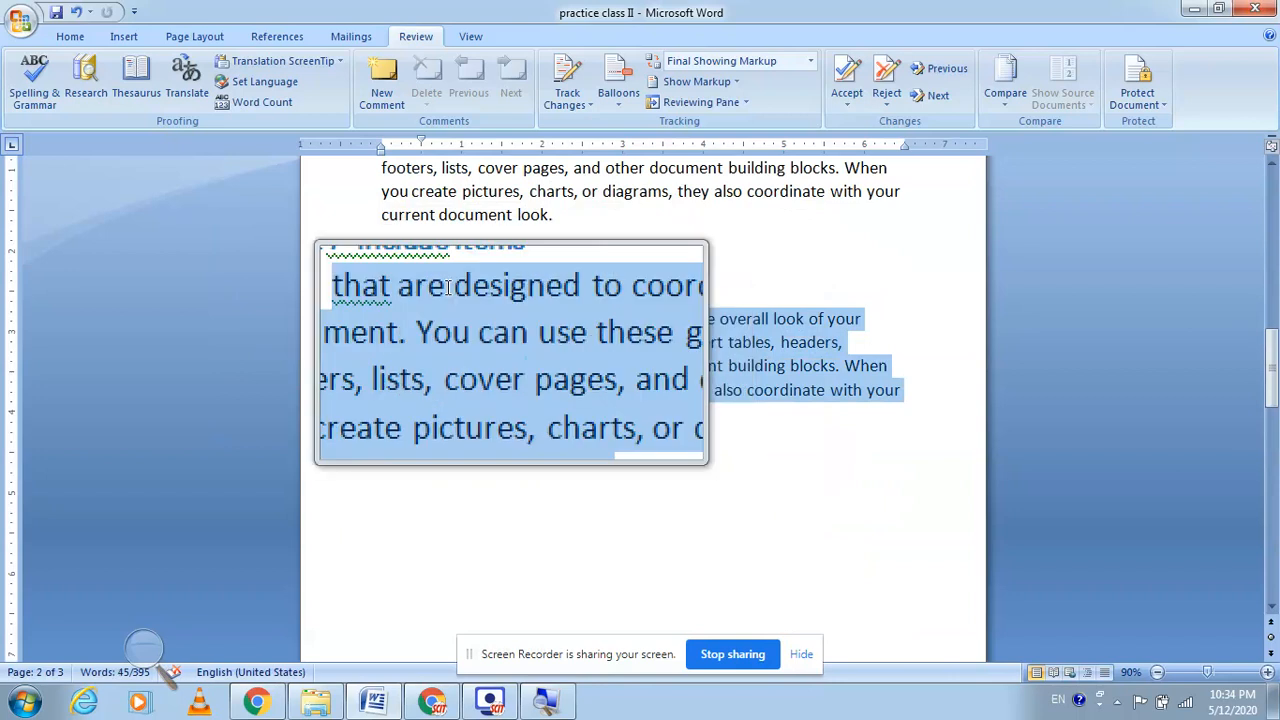
pyautogui.click(177, 68)
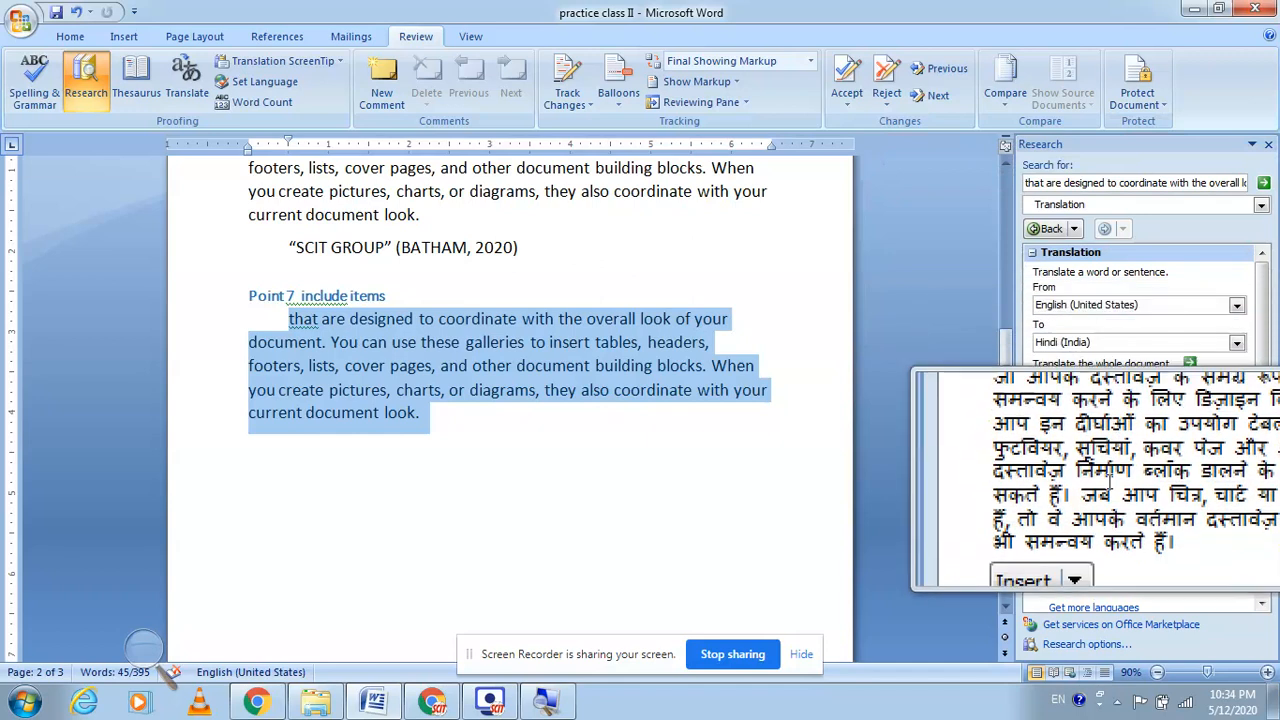
# - Copy the full Hindi translation and paste it on the empty line below the Point 7 paragraph
pyautogui.moveTo(1157, 523); pyautogui.dragTo(1075, 428)
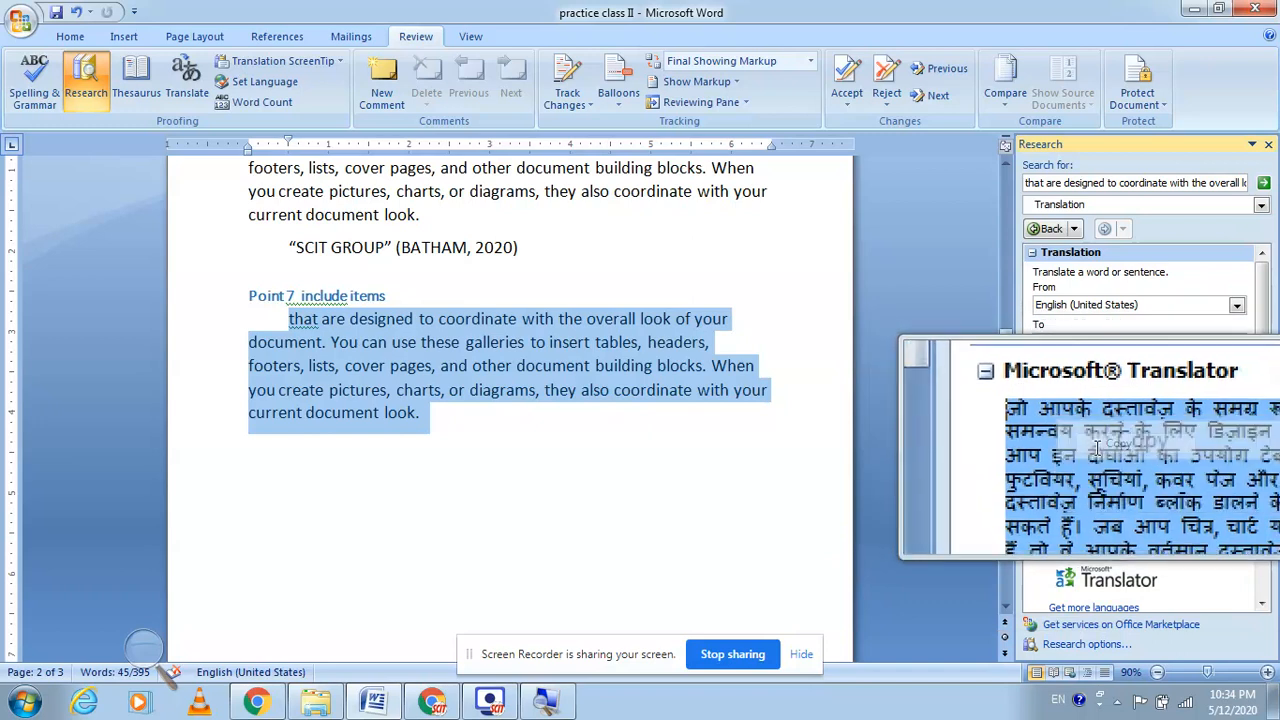
pyautogui.click(1097, 447)
pyautogui.click(261, 471)
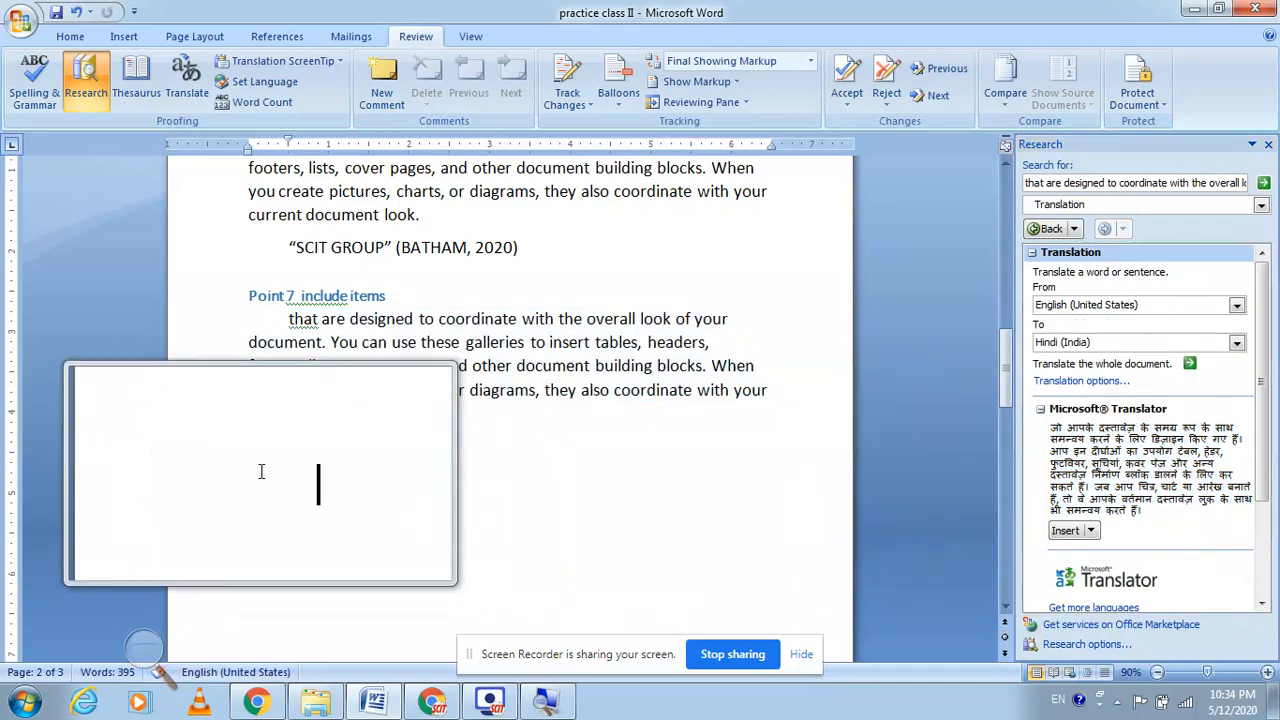
pyautogui.rightClick(261, 455)
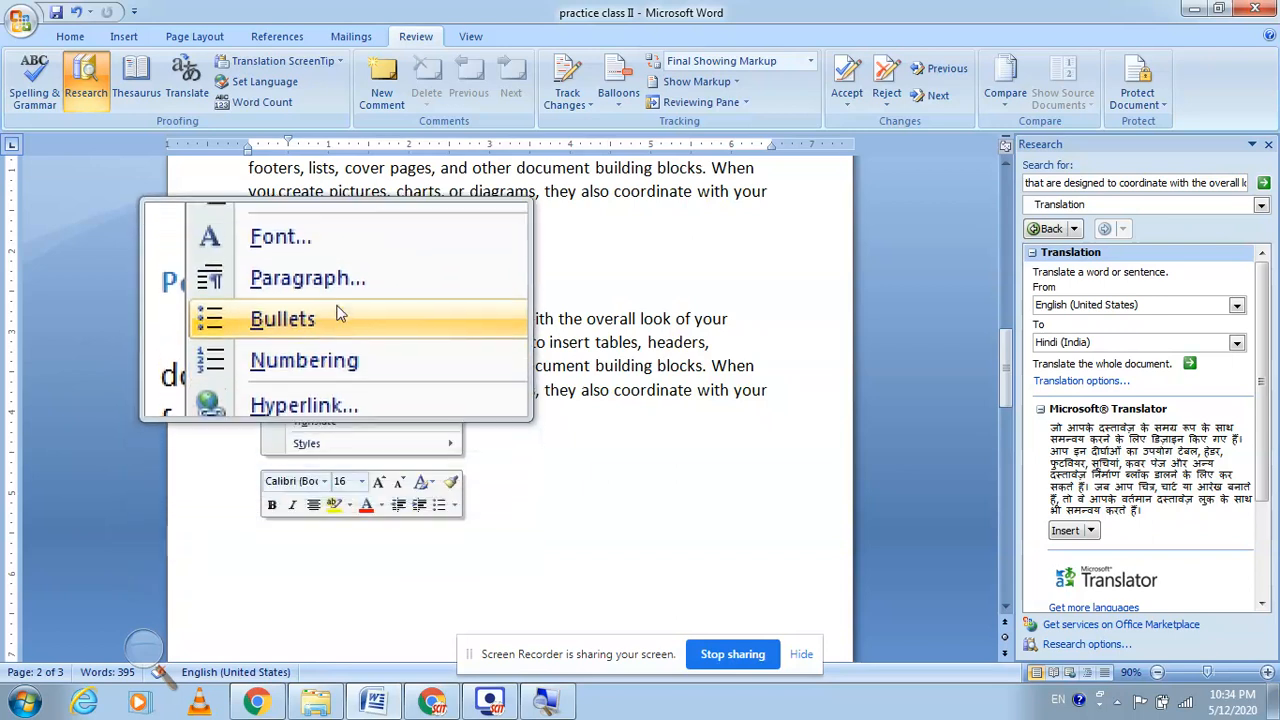
pyautogui.click(337, 251)
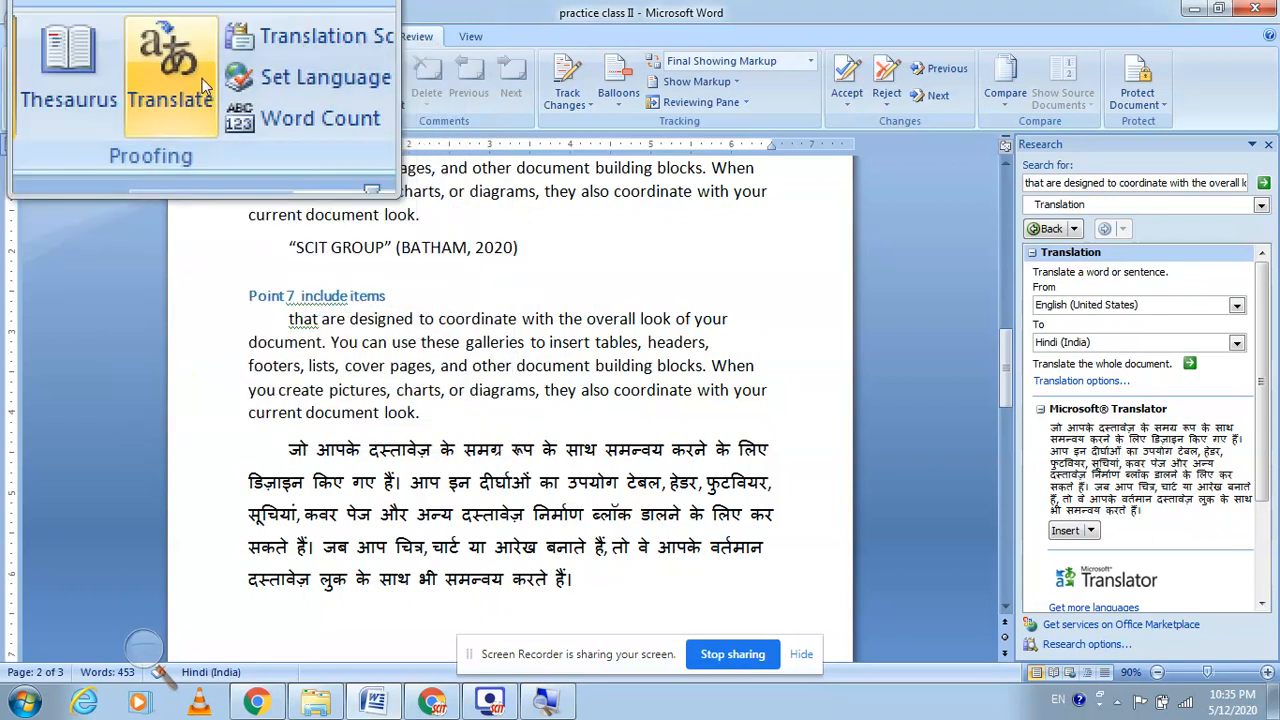
# - View the document's word count statistics, close them and turn off the screen magnifier
pyautogui.click(287, 107)
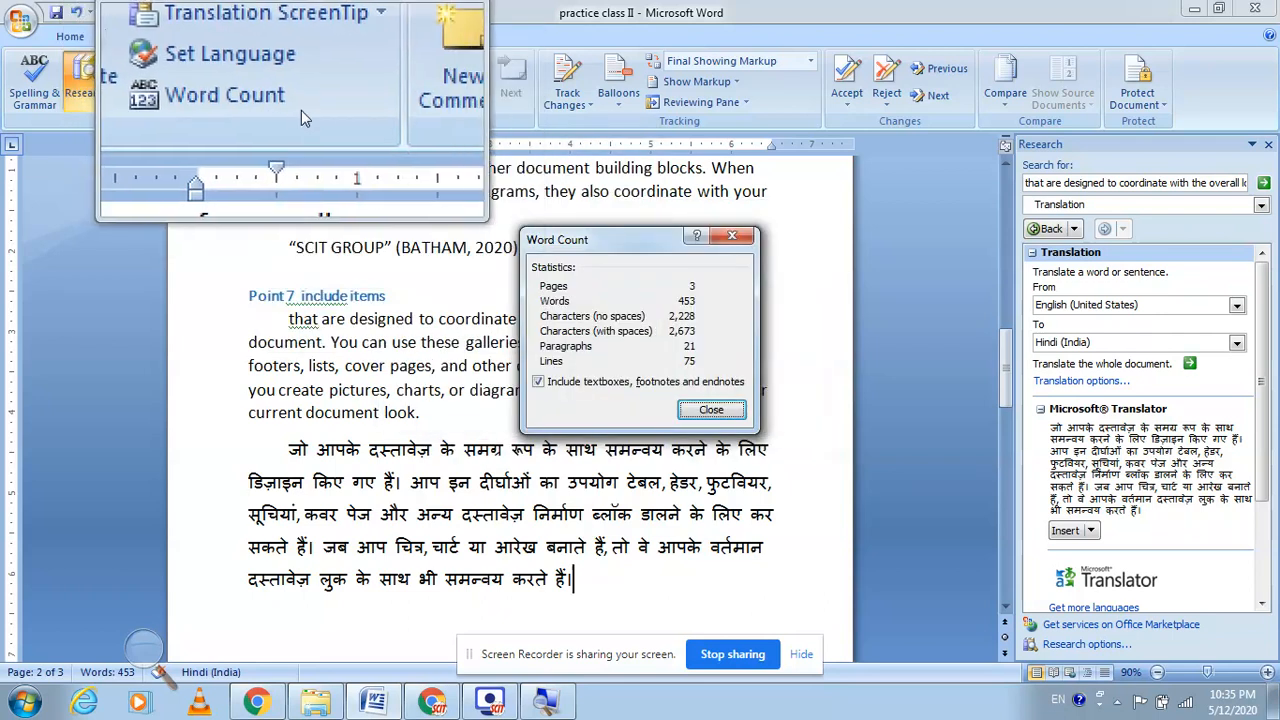
pyautogui.click(742, 241)
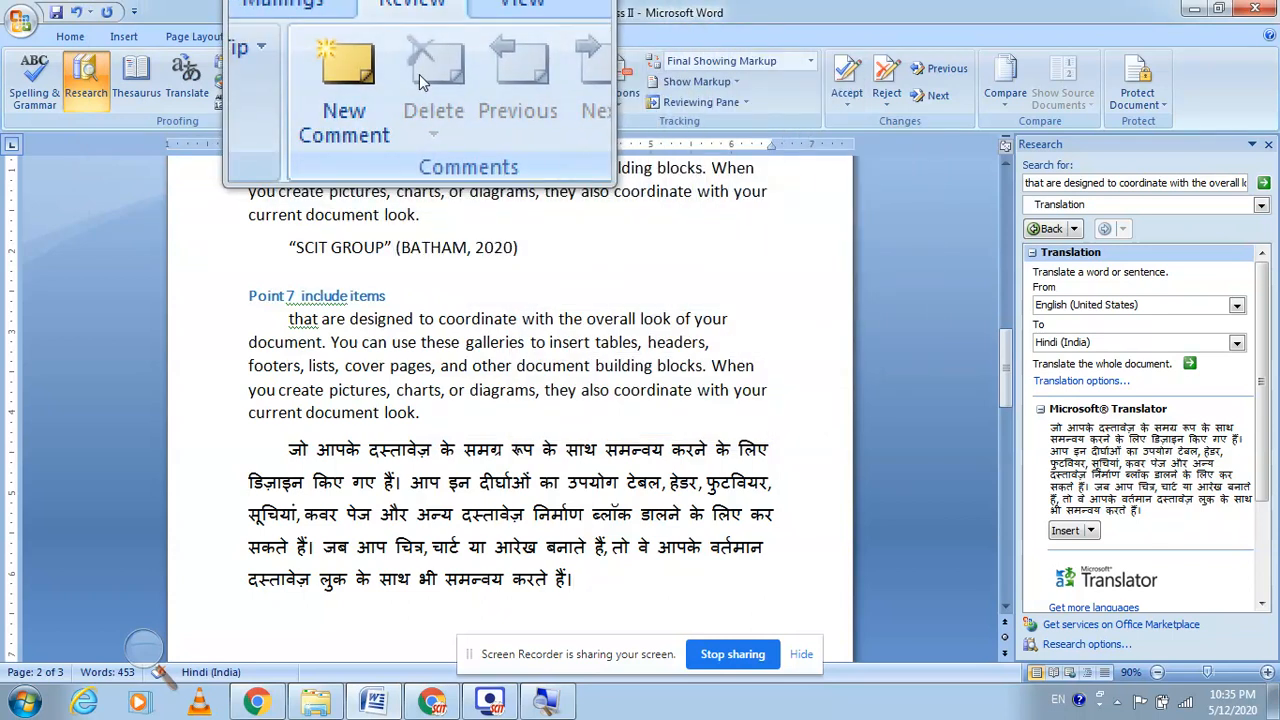
pyautogui.press('super+Escape')
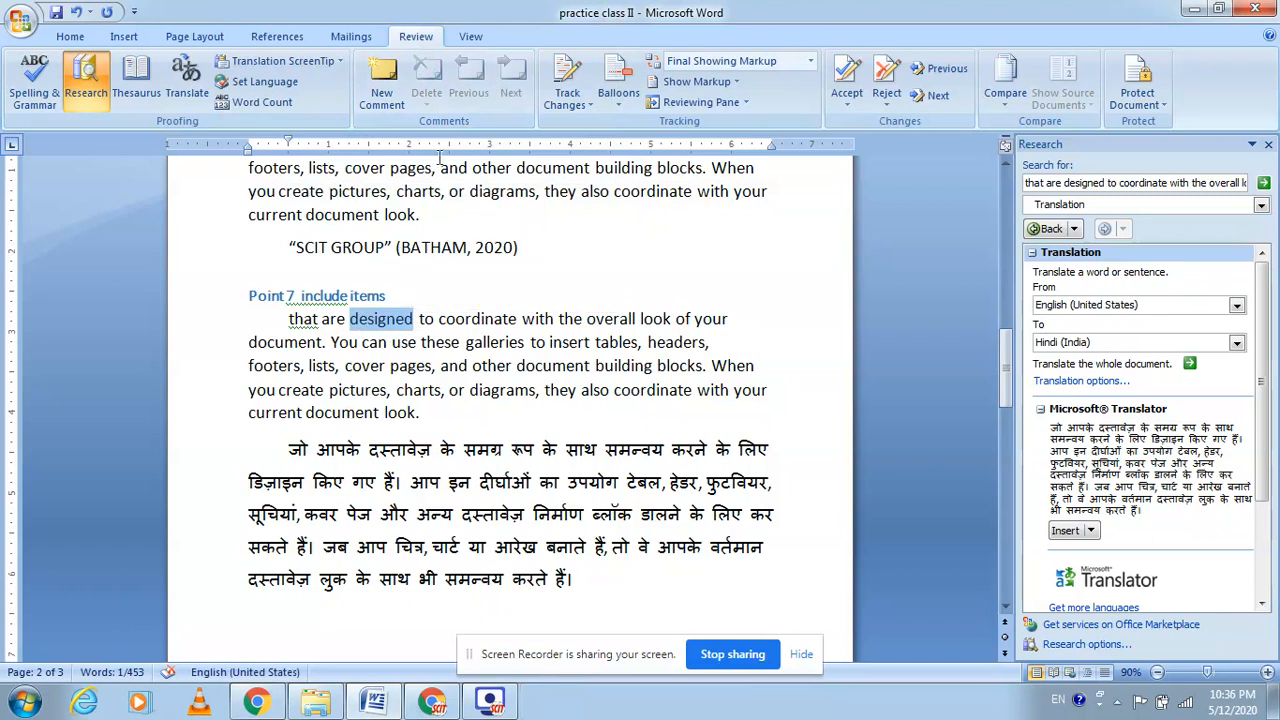
# - Add the comment "4567777" to the word "designed" in the Point 7 paragraph
pyautogui.click(382, 84)
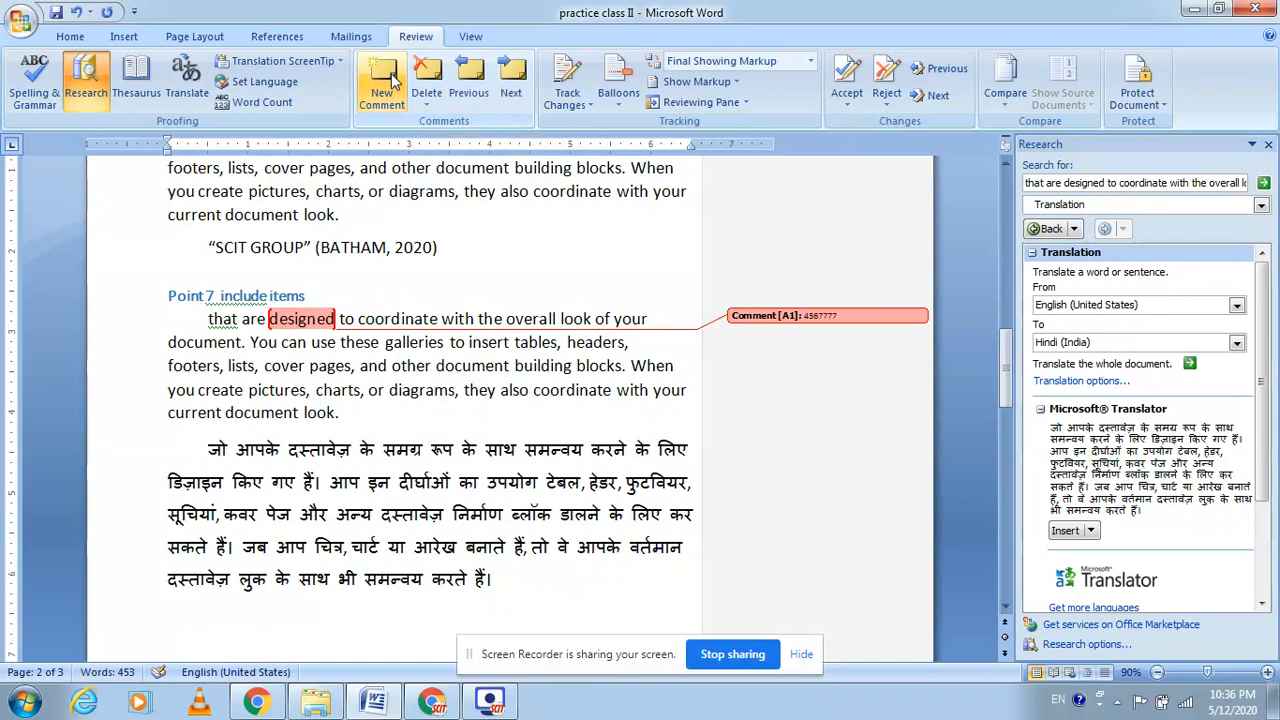
pyautogui.click(751, 420)
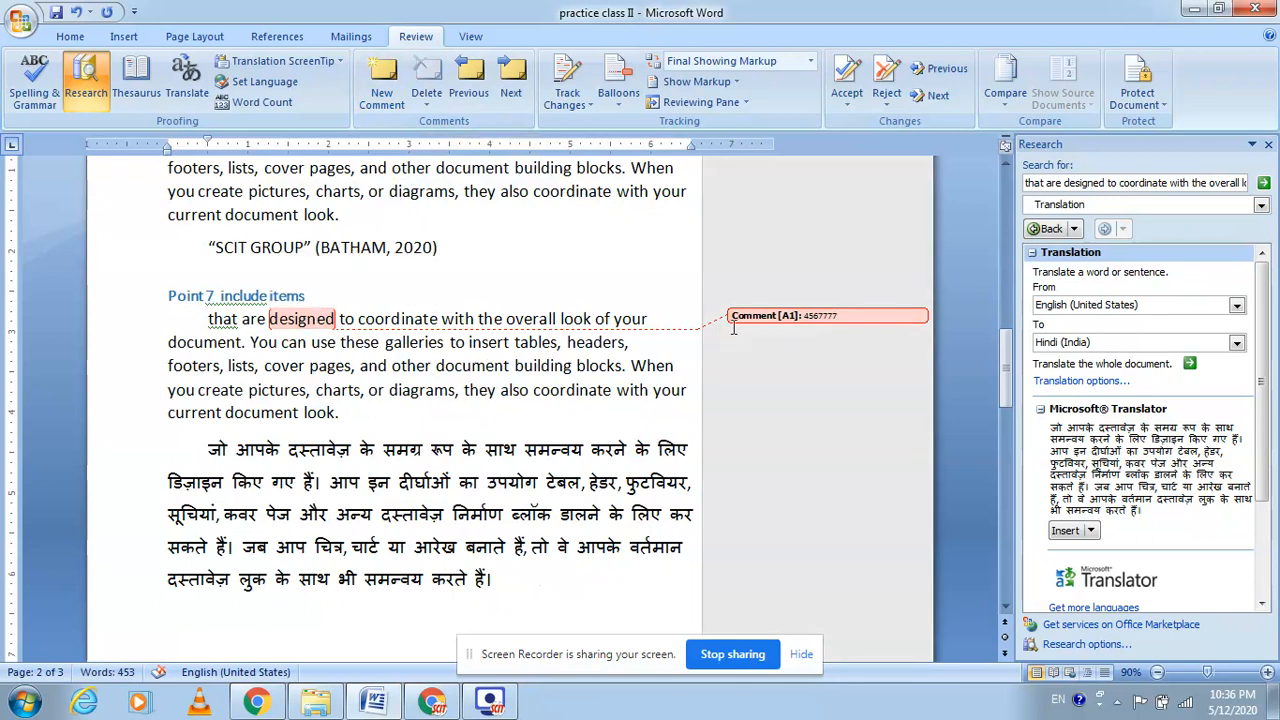
# - Toggle the display of comments in the document markup off, on and off again
pyautogui.click(736, 83)
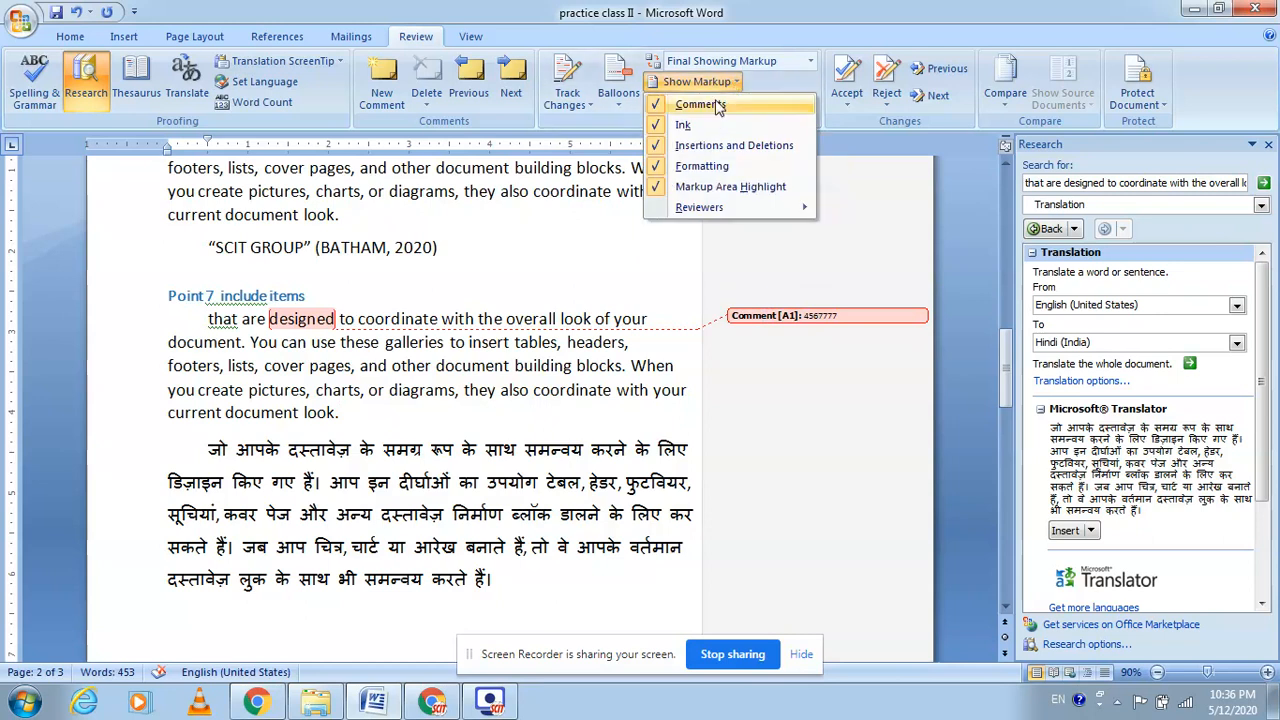
pyautogui.click(700, 105)
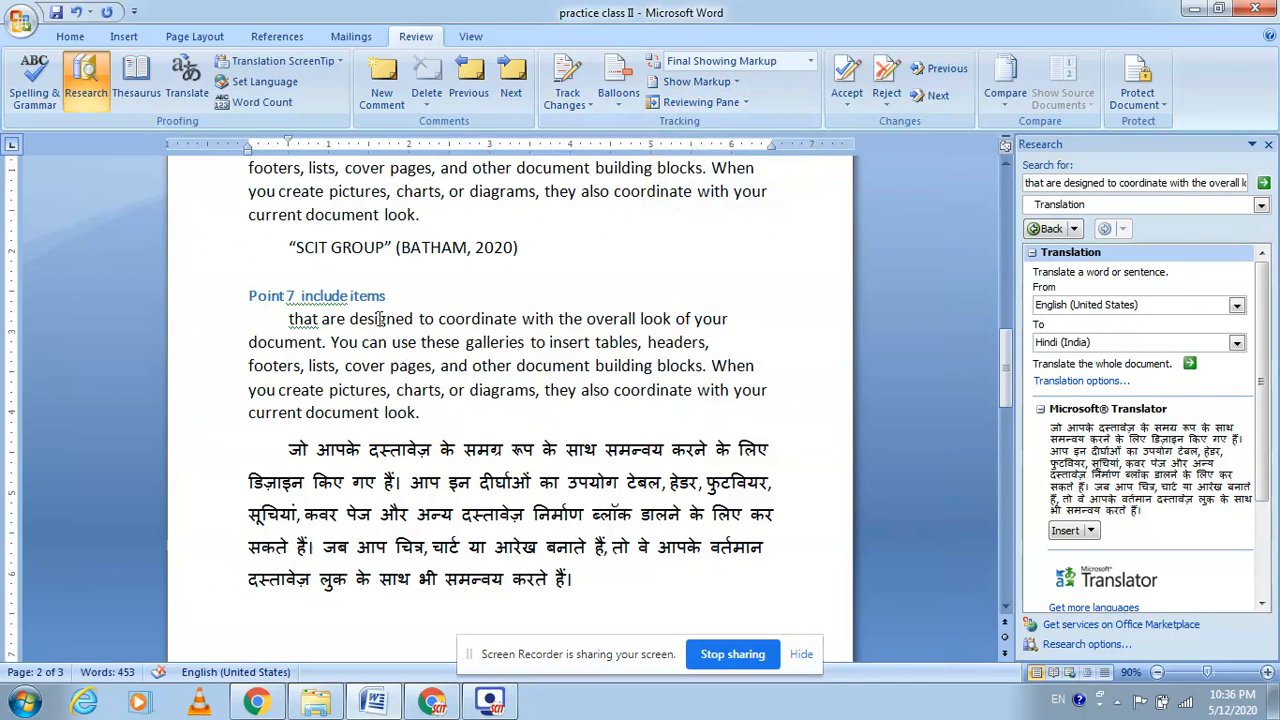
pyautogui.click(737, 84)
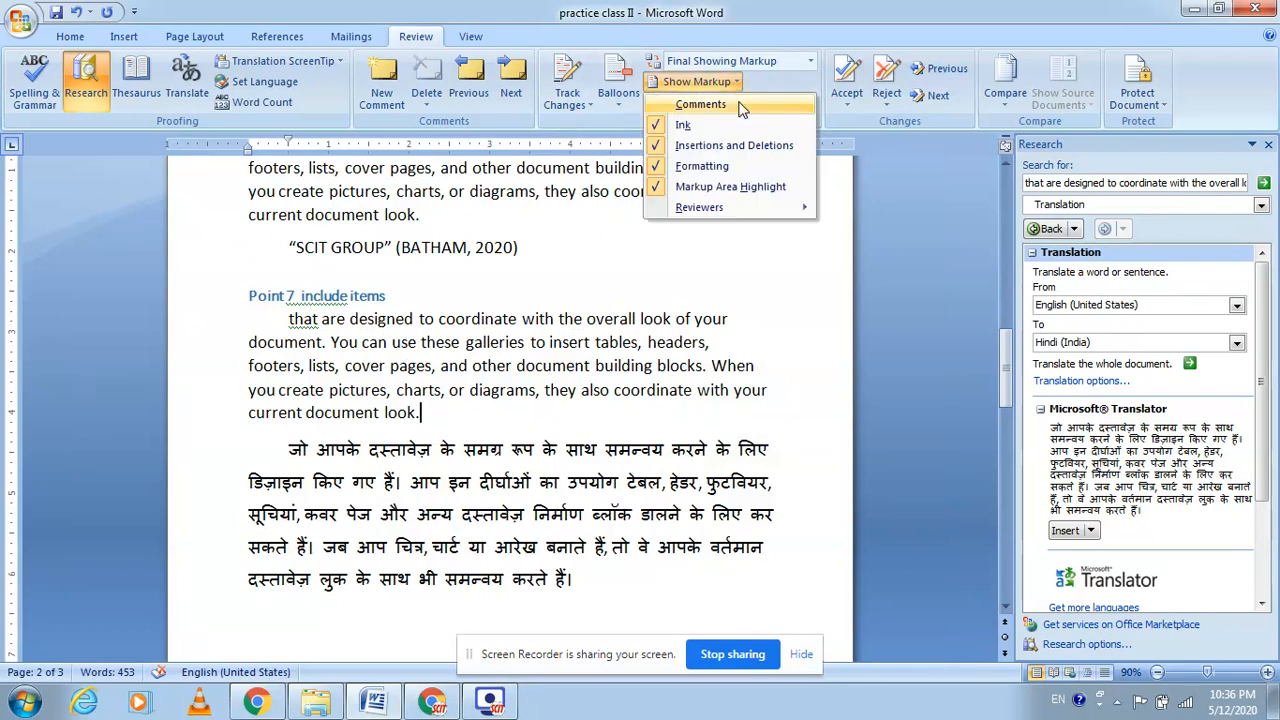
pyautogui.click(738, 104)
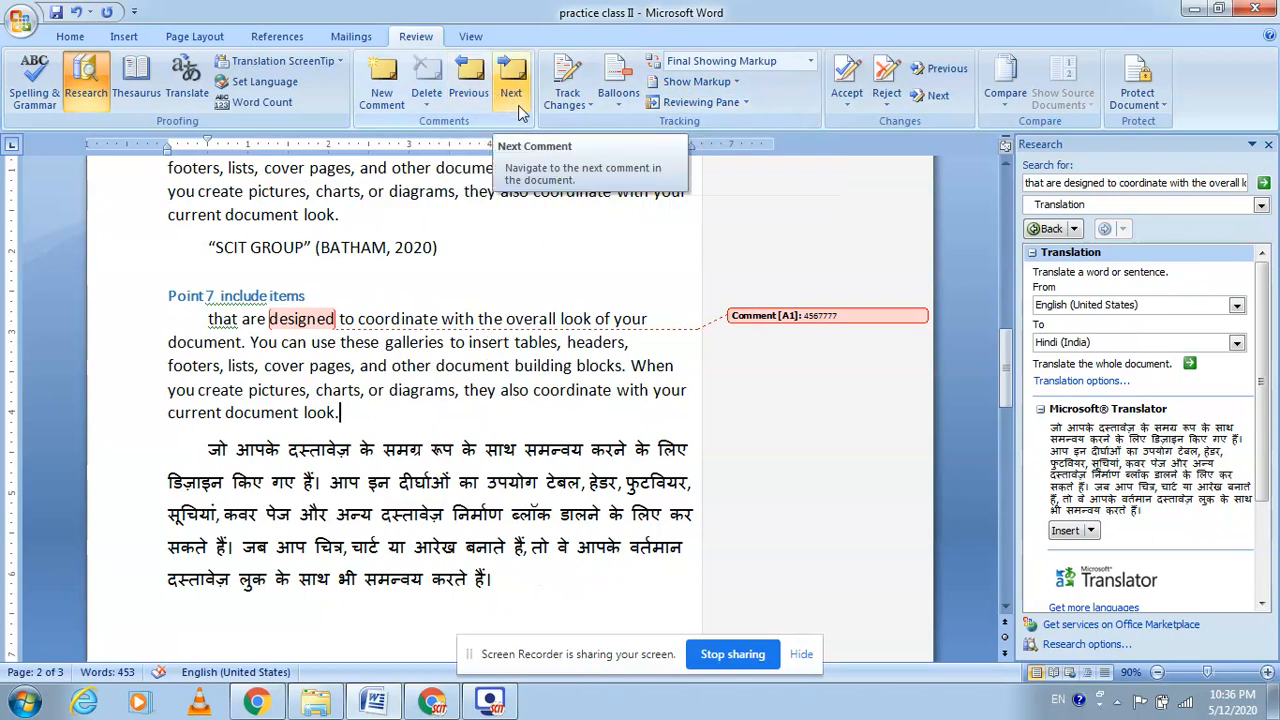
pyautogui.click(737, 84)
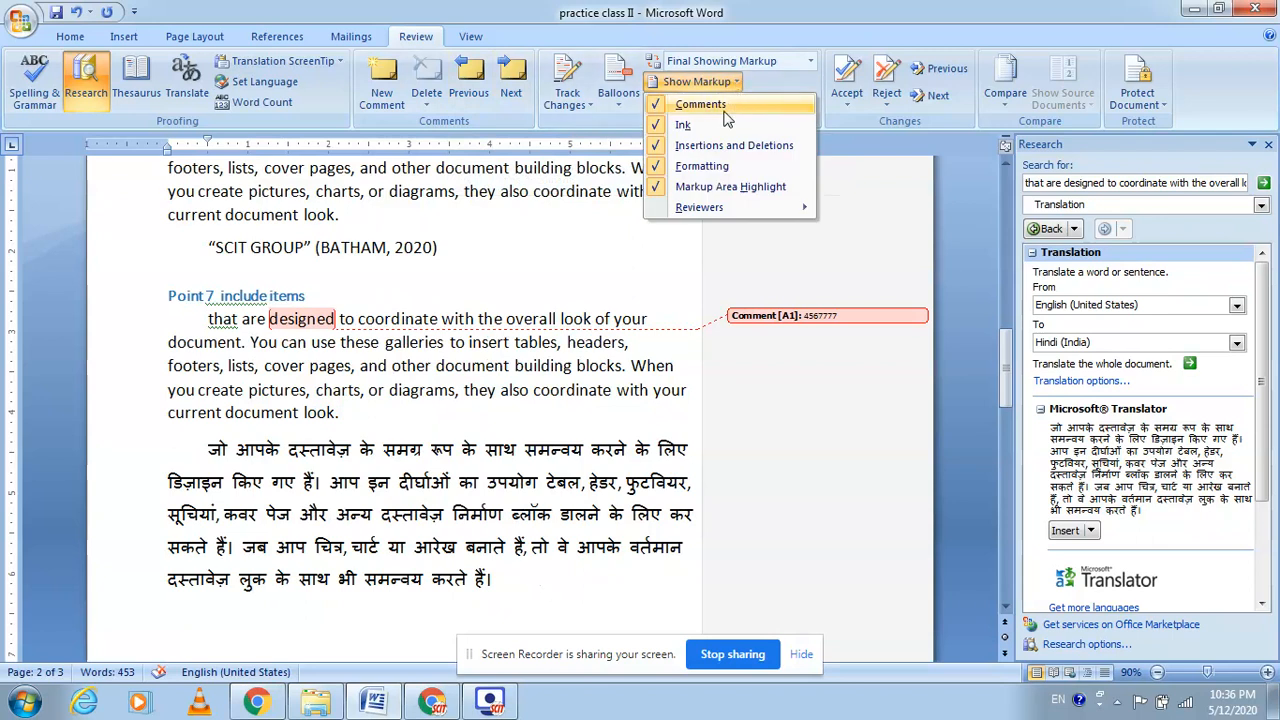
pyautogui.click(726, 110)
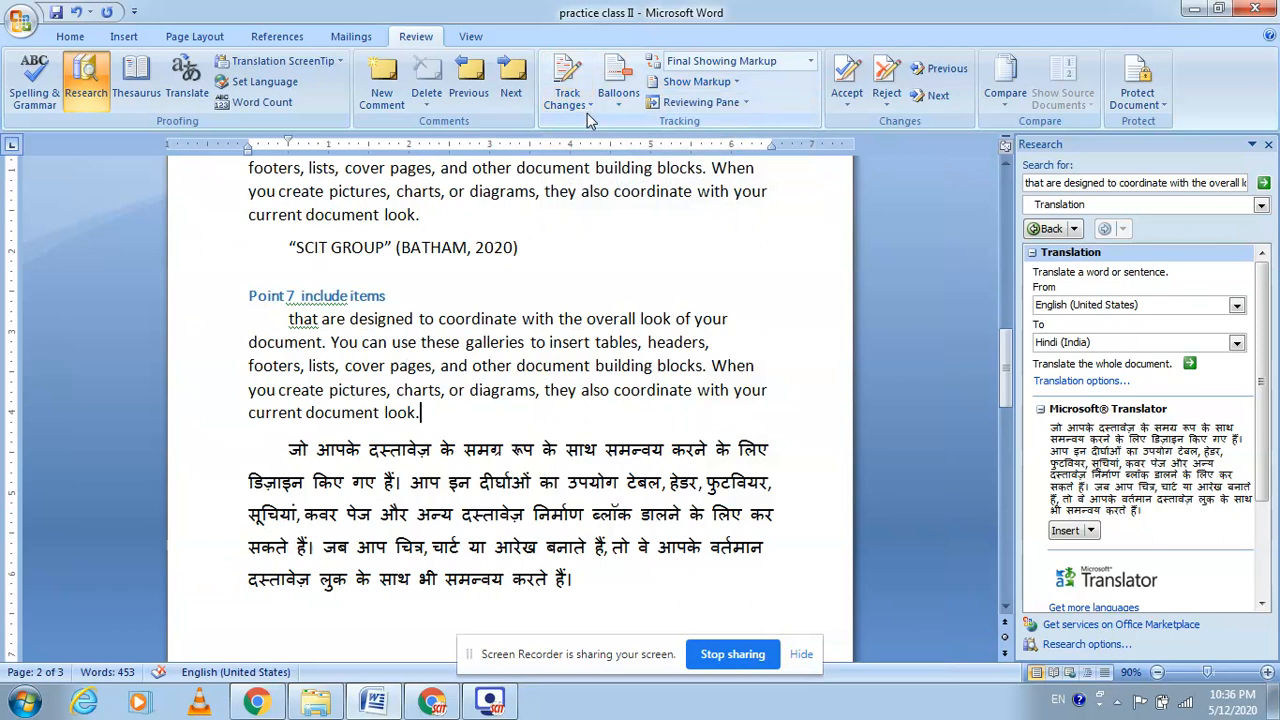
# - Turn on the screen magnifier and bring up the Track Changes options
pyautogui.press('super')
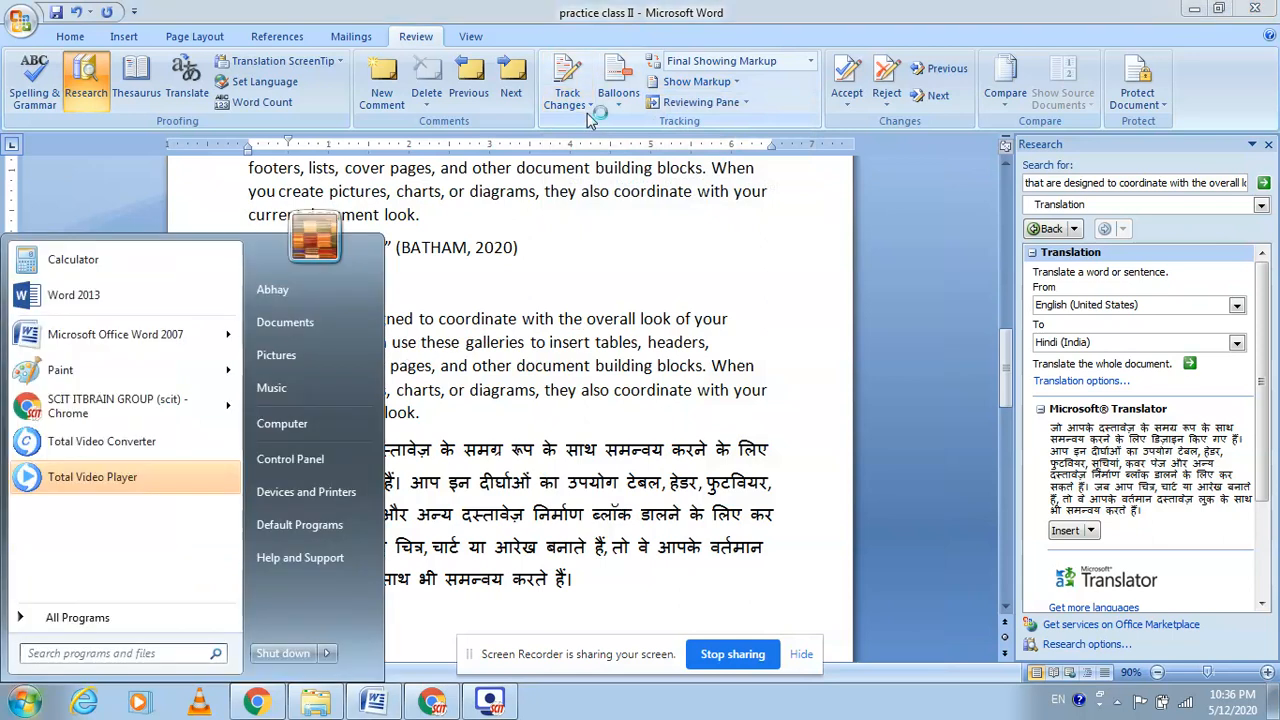
pyautogui.press('super+plus')
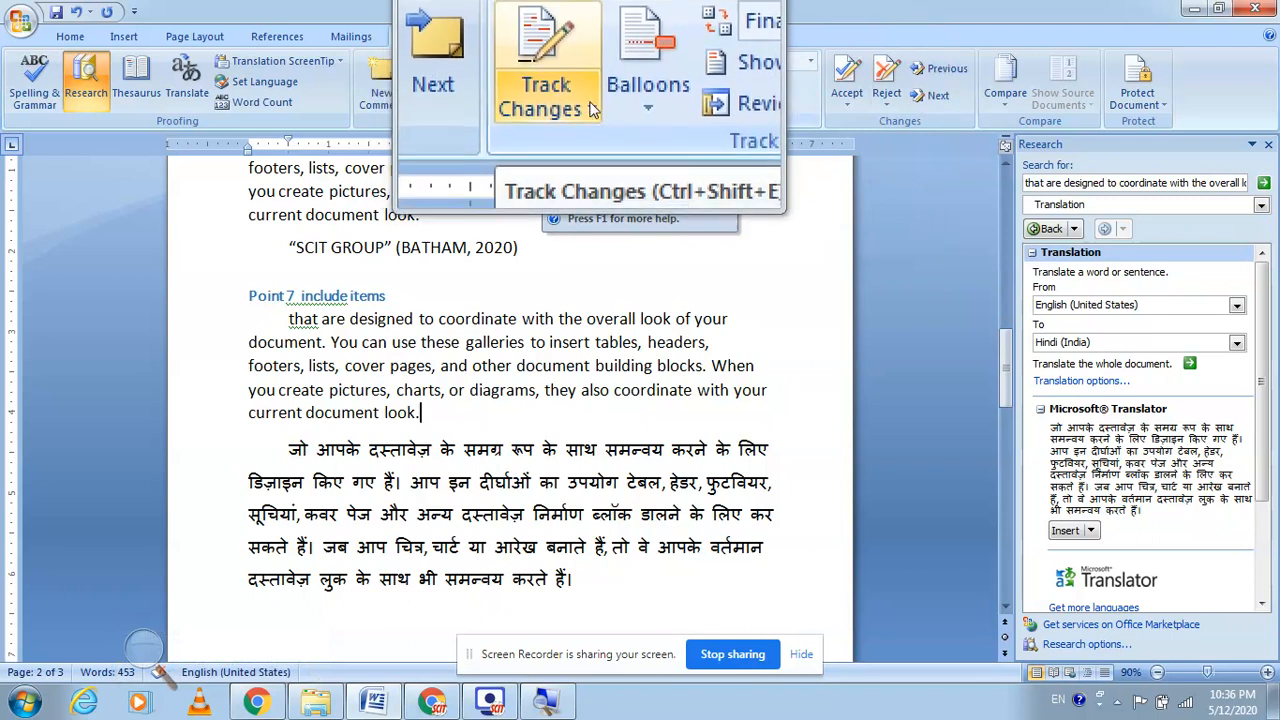
pyautogui.click(593, 110)
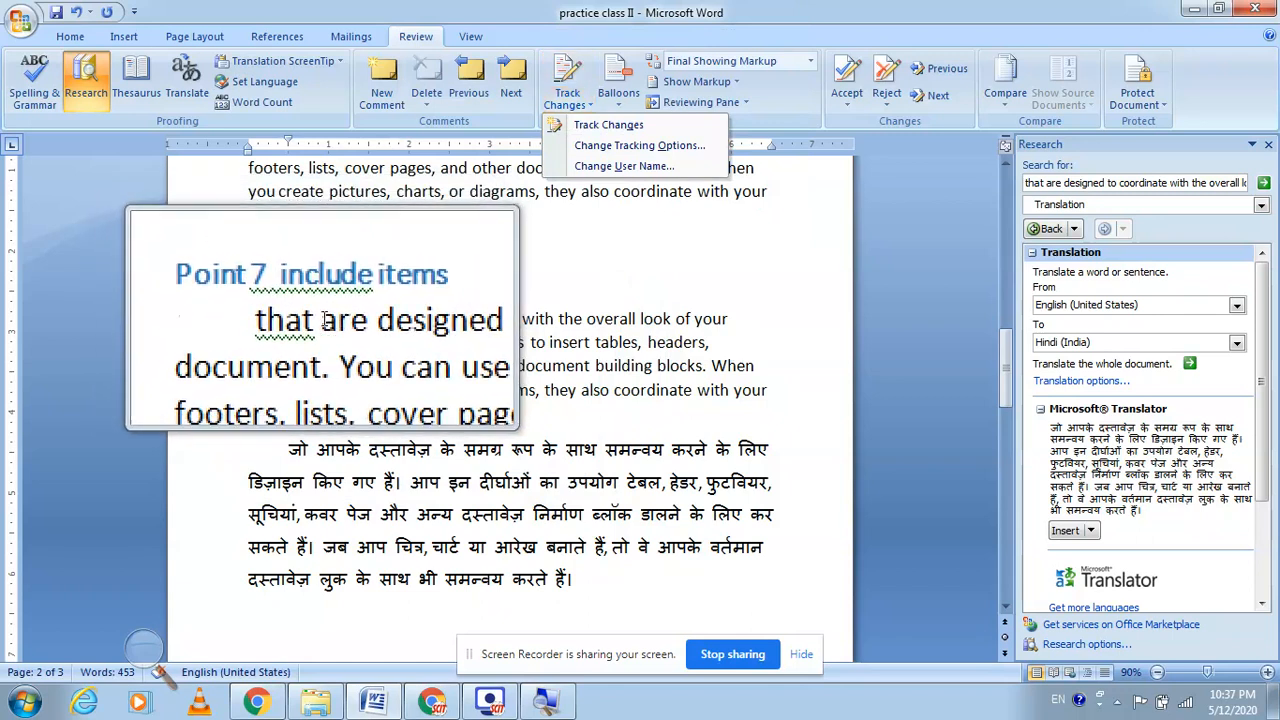
# - With change tracking off, delete "are designe" from the first line of the Point 7 paragraph
pyautogui.click(322, 320)
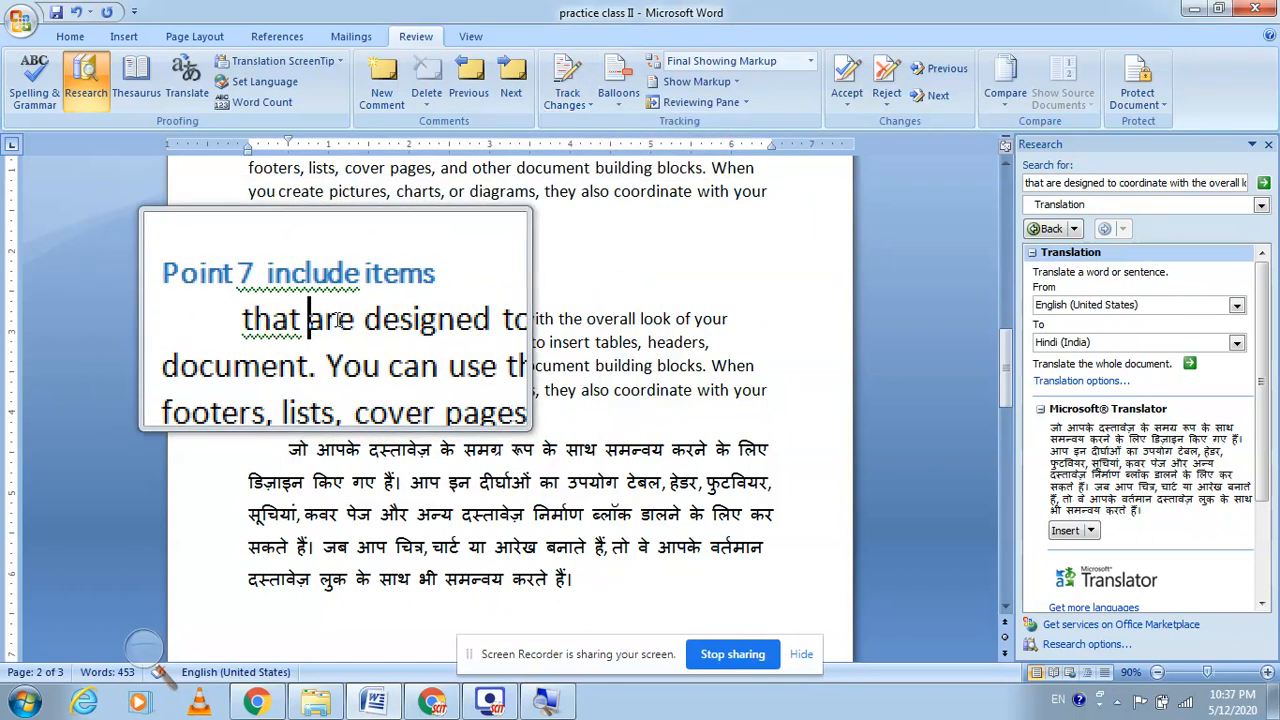
pyautogui.press('Delete')
pyautogui.press('Delete')
pyautogui.press('Delete')
pyautogui.press('Delete')
pyautogui.press('Delete')
pyautogui.press('Delete')
pyautogui.press('Delete')
pyautogui.press('Delete')
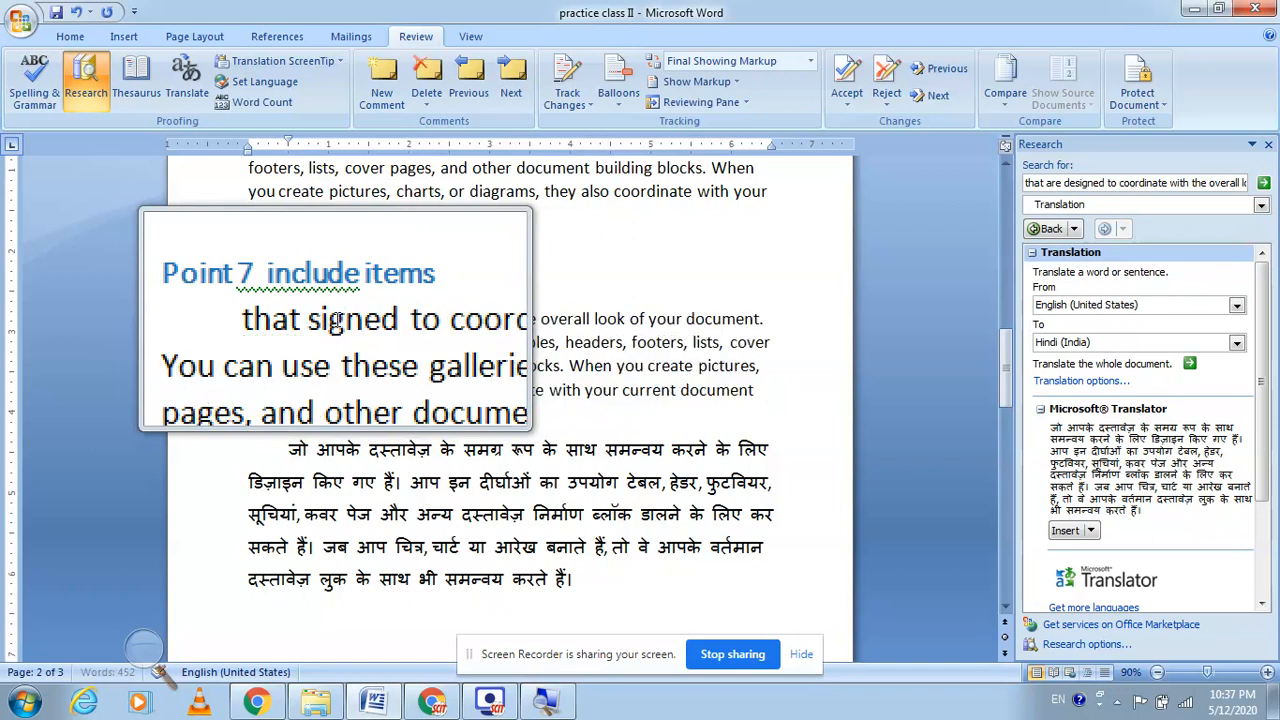
pyautogui.press('Delete')
pyautogui.press('Delete')
pyautogui.press('Delete')
pyautogui.click(390, 296)
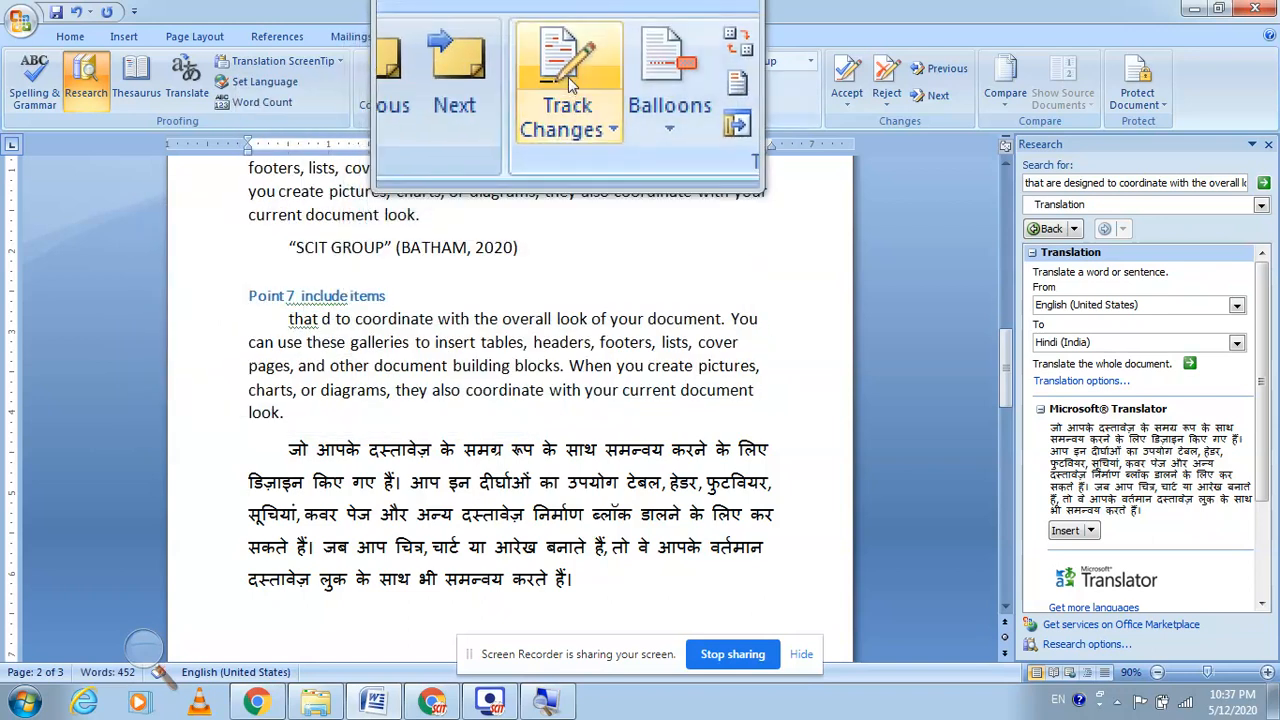
# - Turn on Track Changes and delete "hese galleries" after "can use t" in the Point 7 paragraph
pyautogui.click(567, 80)
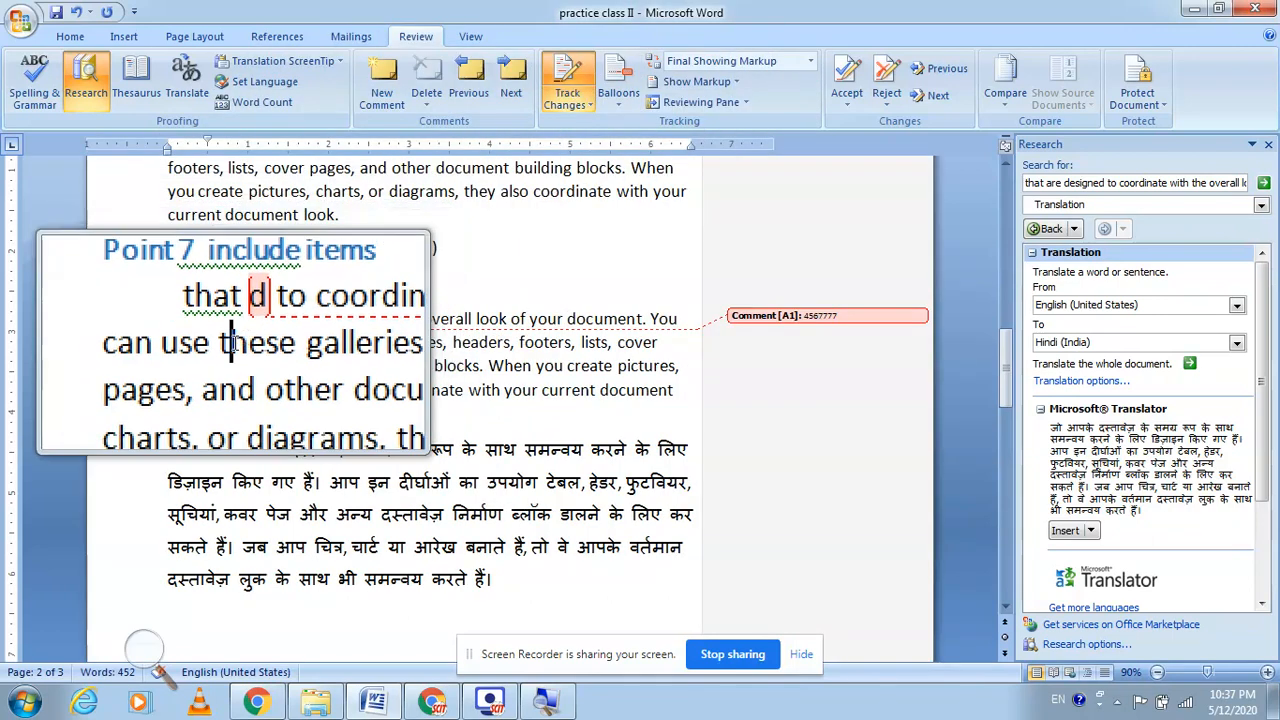
pyautogui.press('Delete')
pyautogui.press('Delete')
pyautogui.press('Delete')
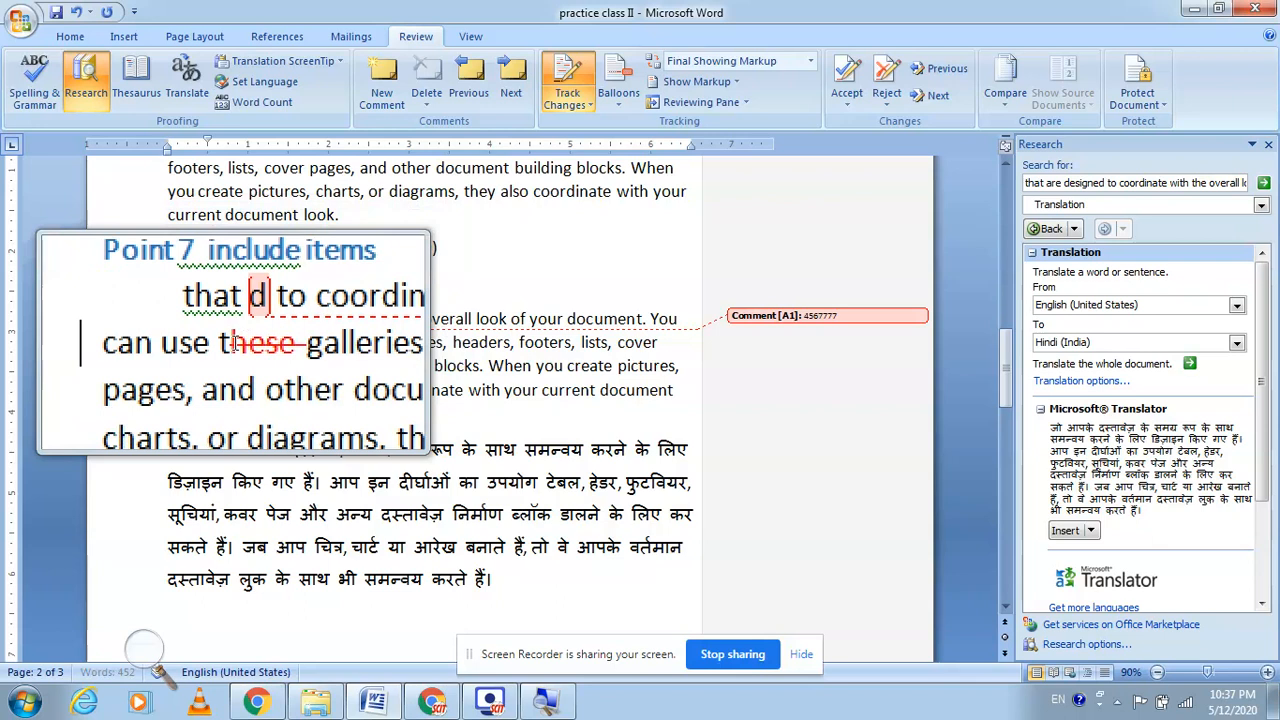
pyautogui.press('Delete')
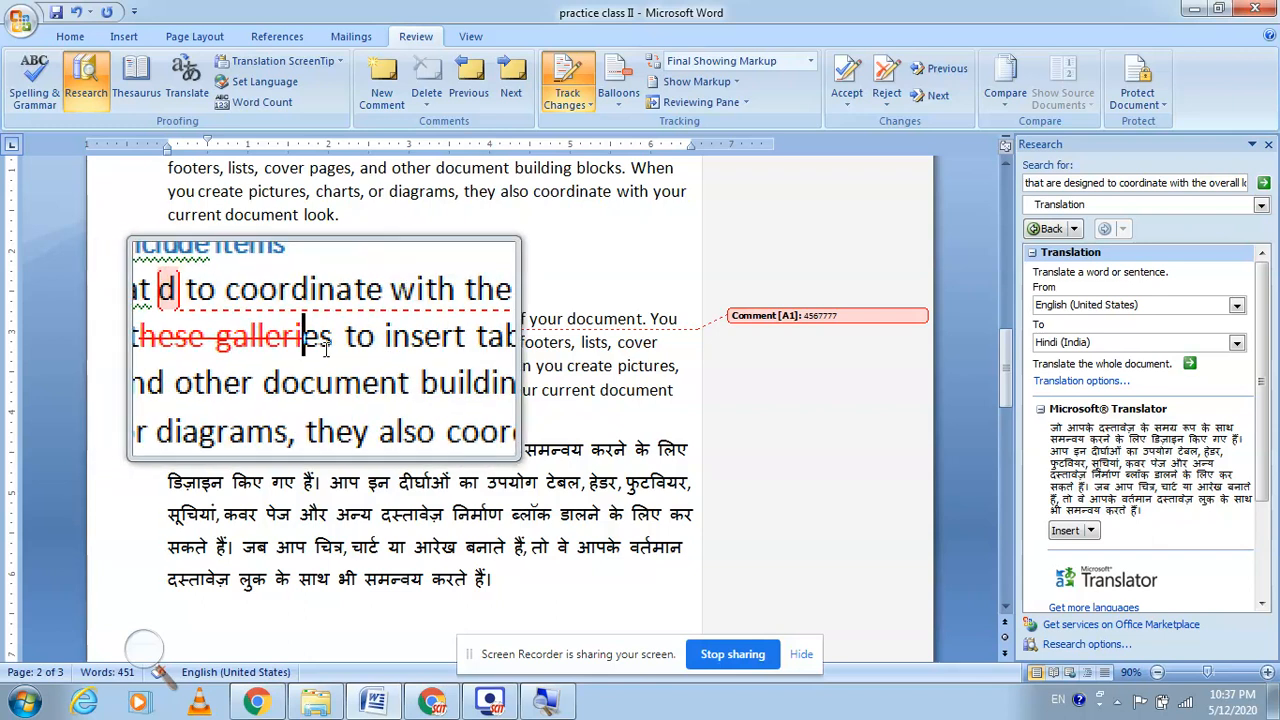
pyautogui.press('Delete')
# - Insert the tracked text "ffffh" before "to insert" and "f fhfyffjfjh" before the final "s" of the struck-out "galleries"
pyautogui.write('ffffh')
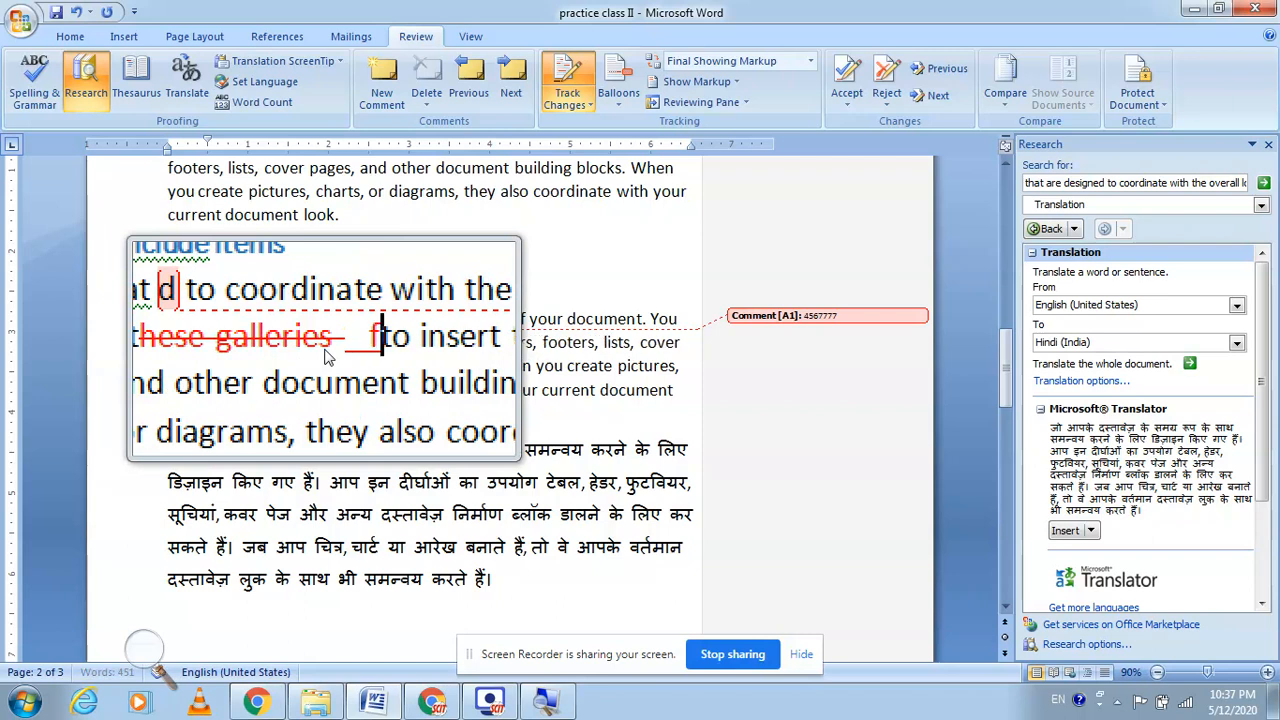
pyautogui.click(325, 352)
pyautogui.write('f fhfyffjfjh- ffffh')
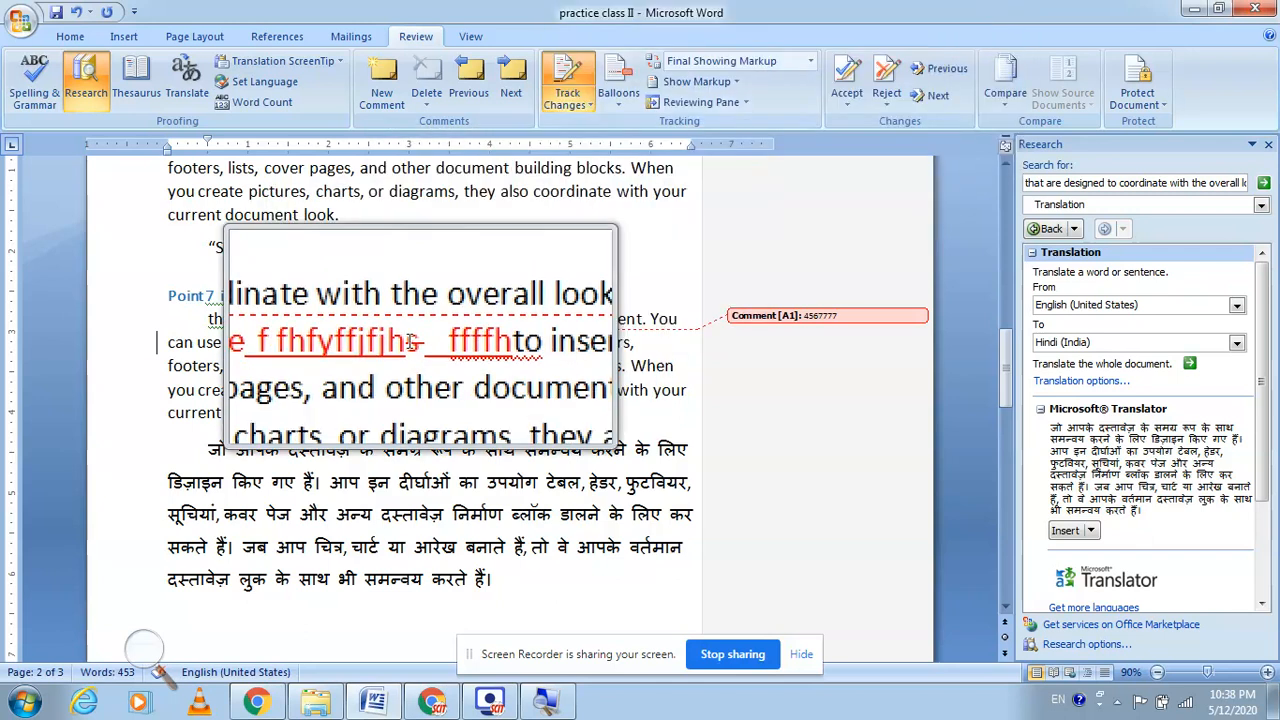
# - Compare the review views by switching through Original, Original Showing Markup and Final, returning to Final Showing Markup
pyautogui.click(810, 62)
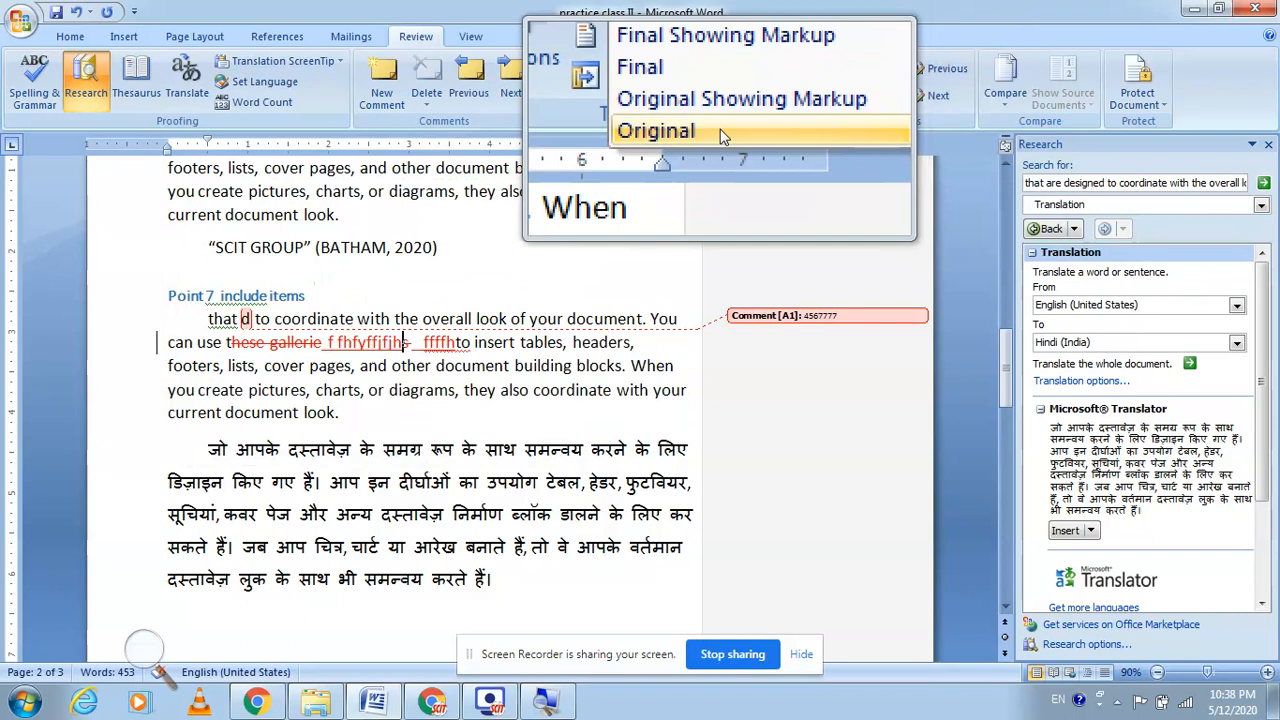
pyautogui.click(720, 129)
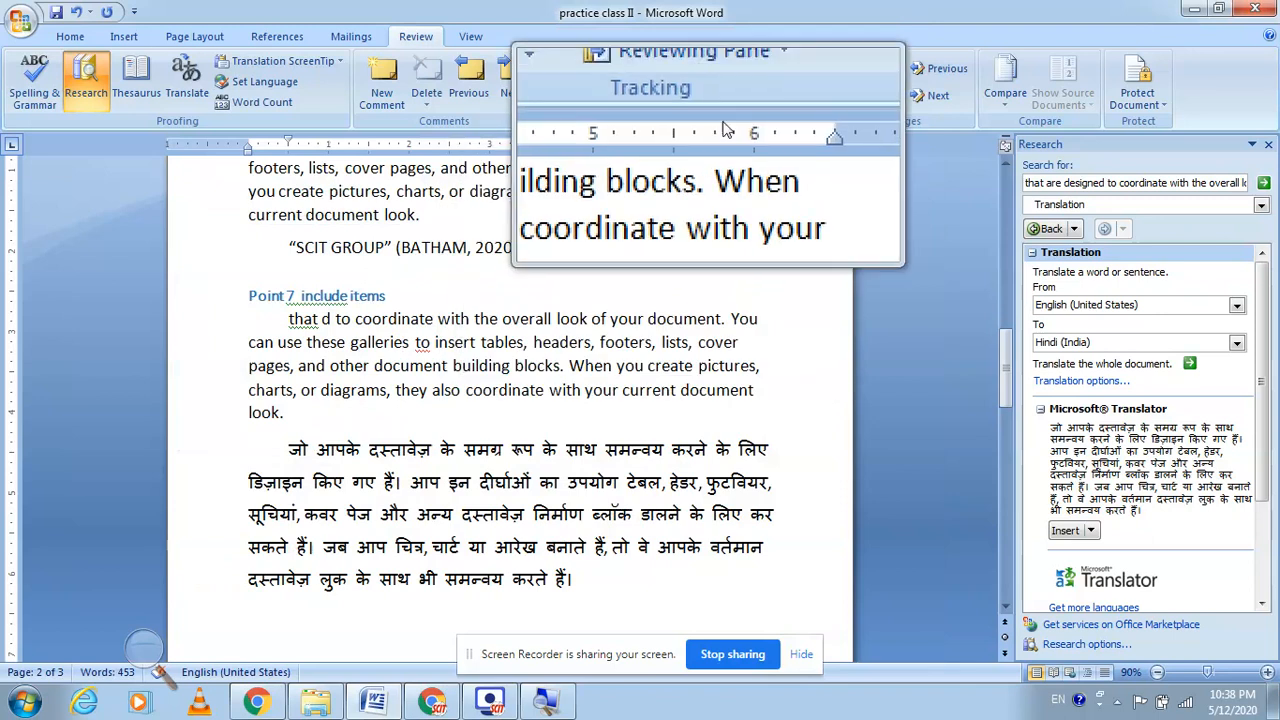
pyautogui.click(810, 62)
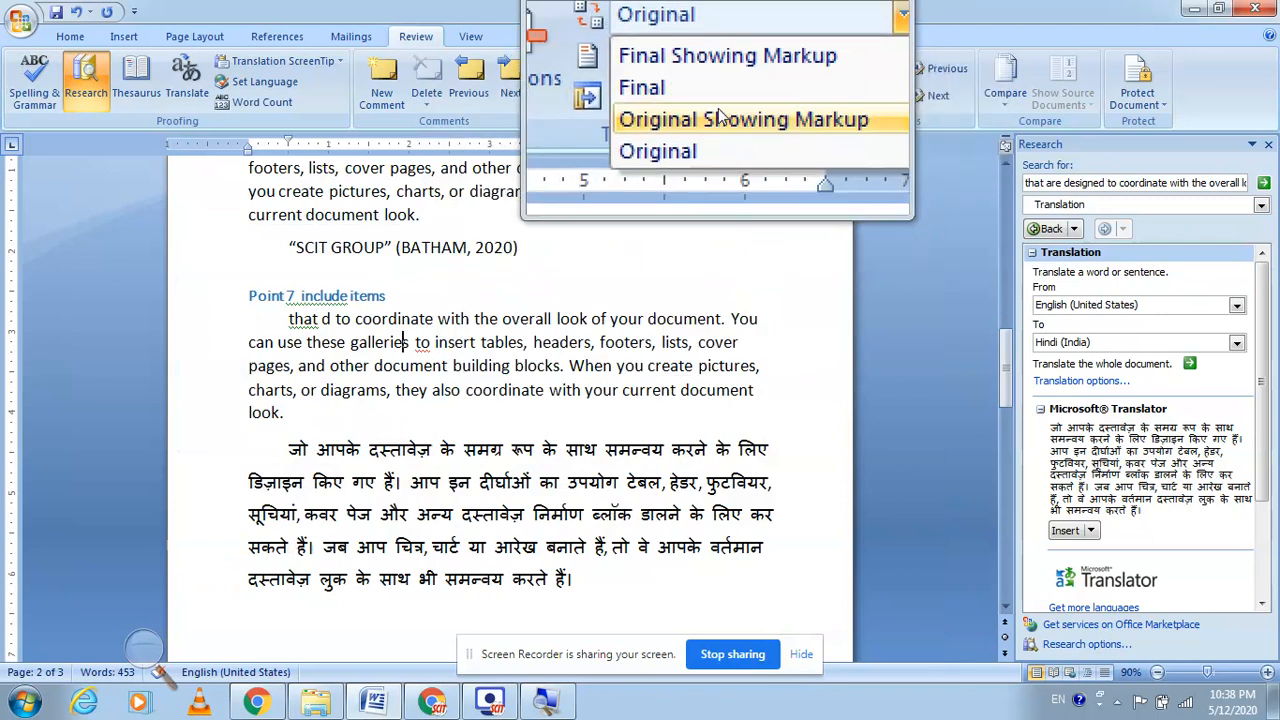
pyautogui.click(718, 110)
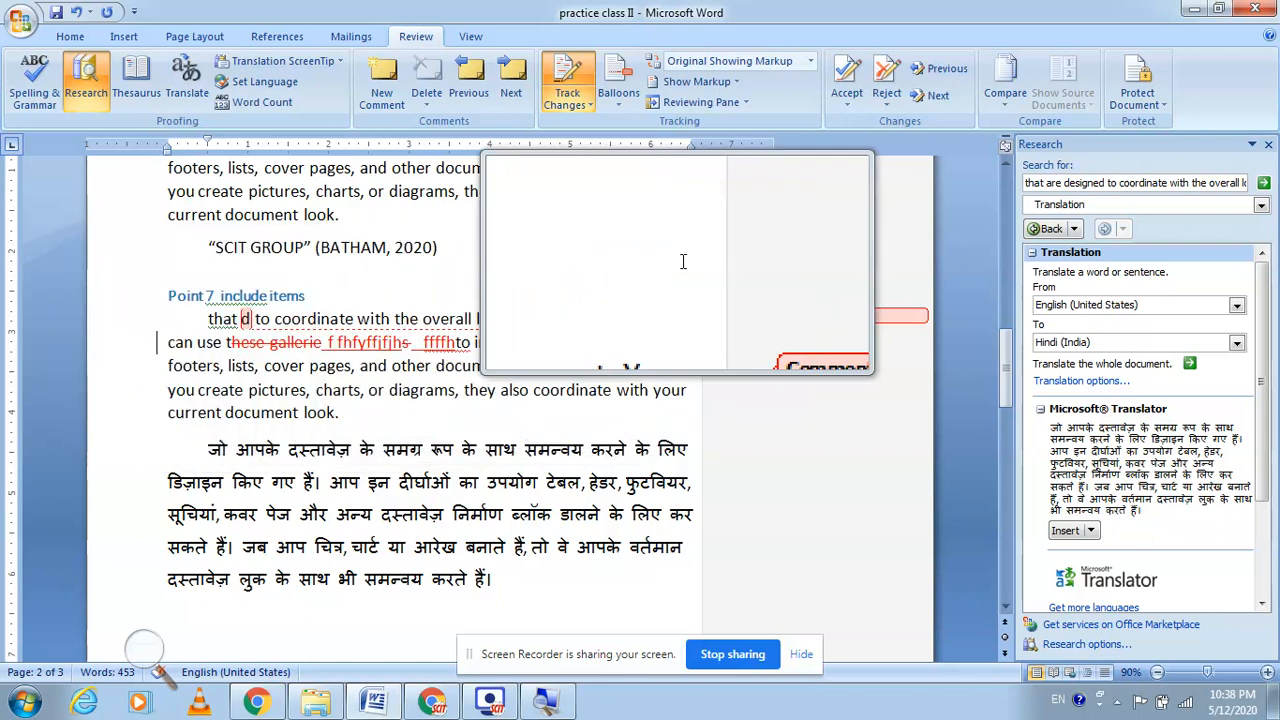
pyautogui.click(805, 60)
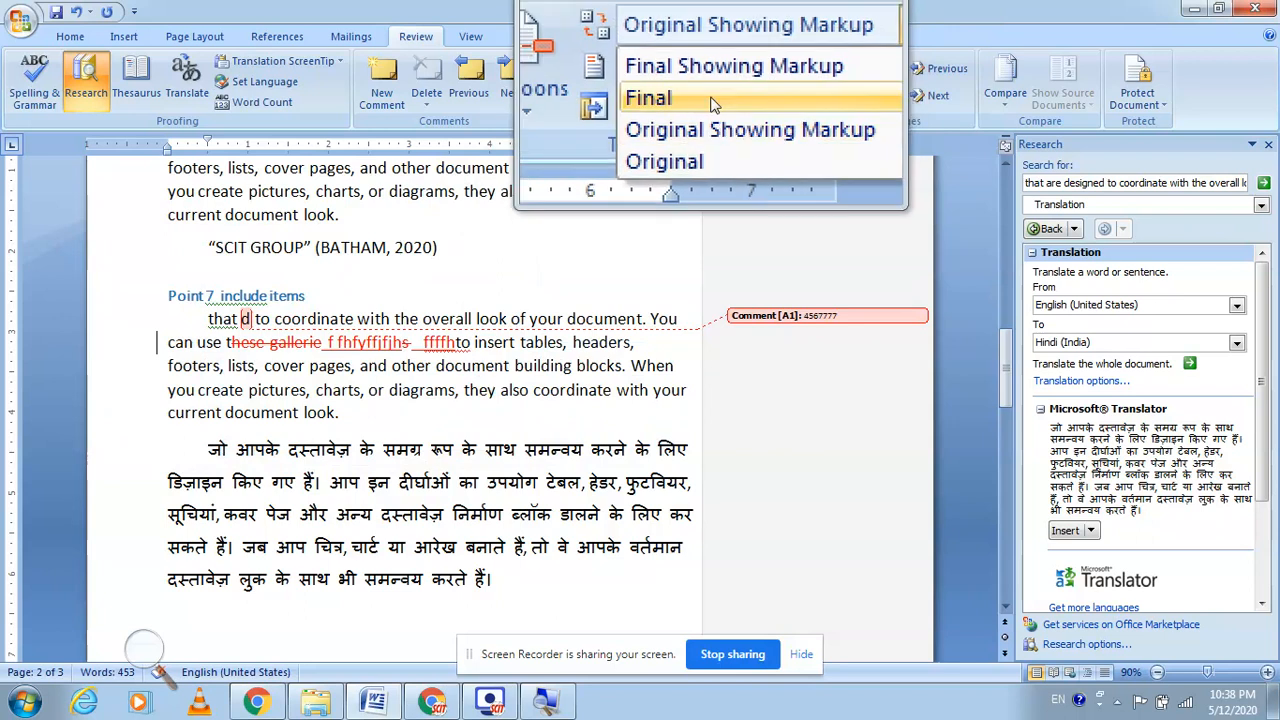
pyautogui.click(713, 104)
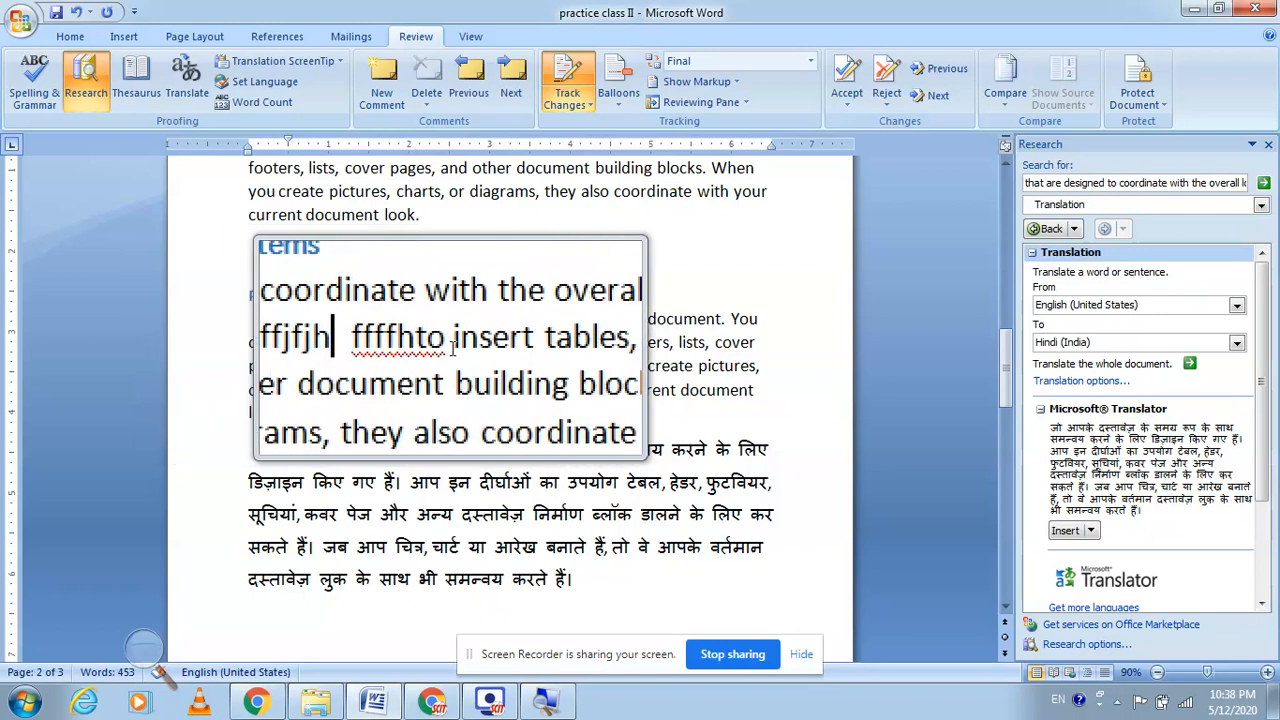
pyautogui.click(700, 61)
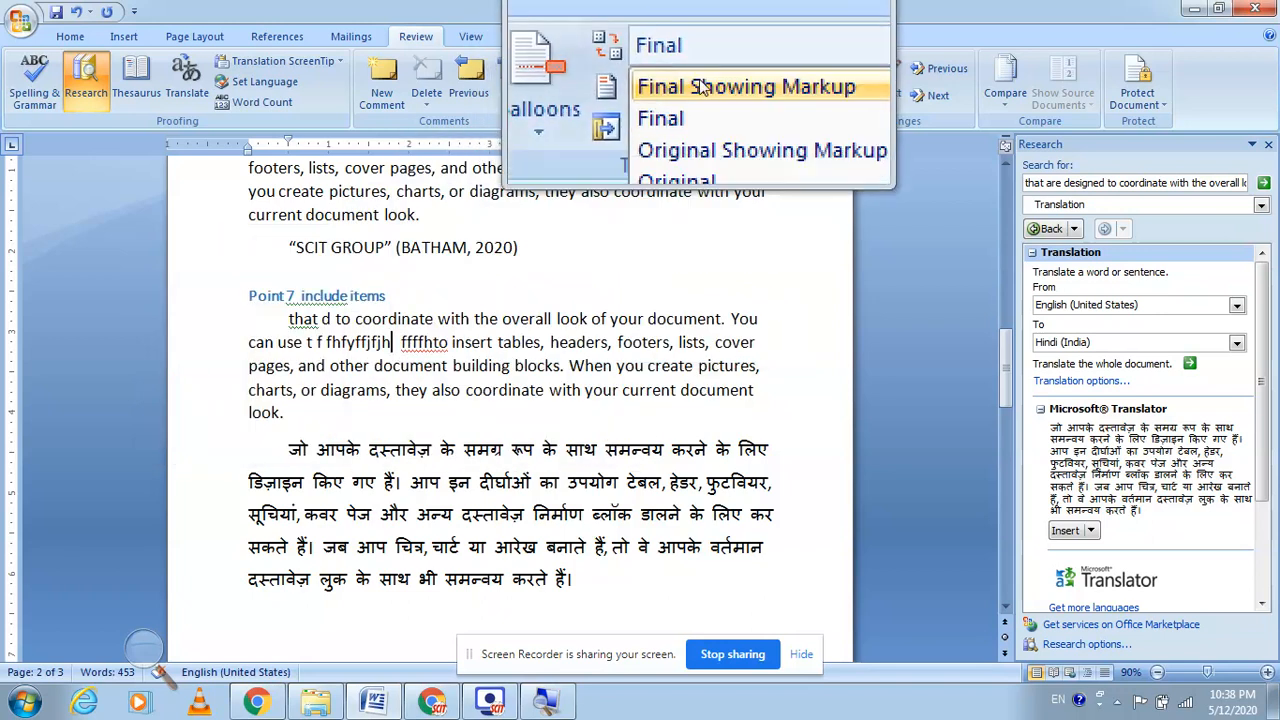
pyautogui.click(697, 82)
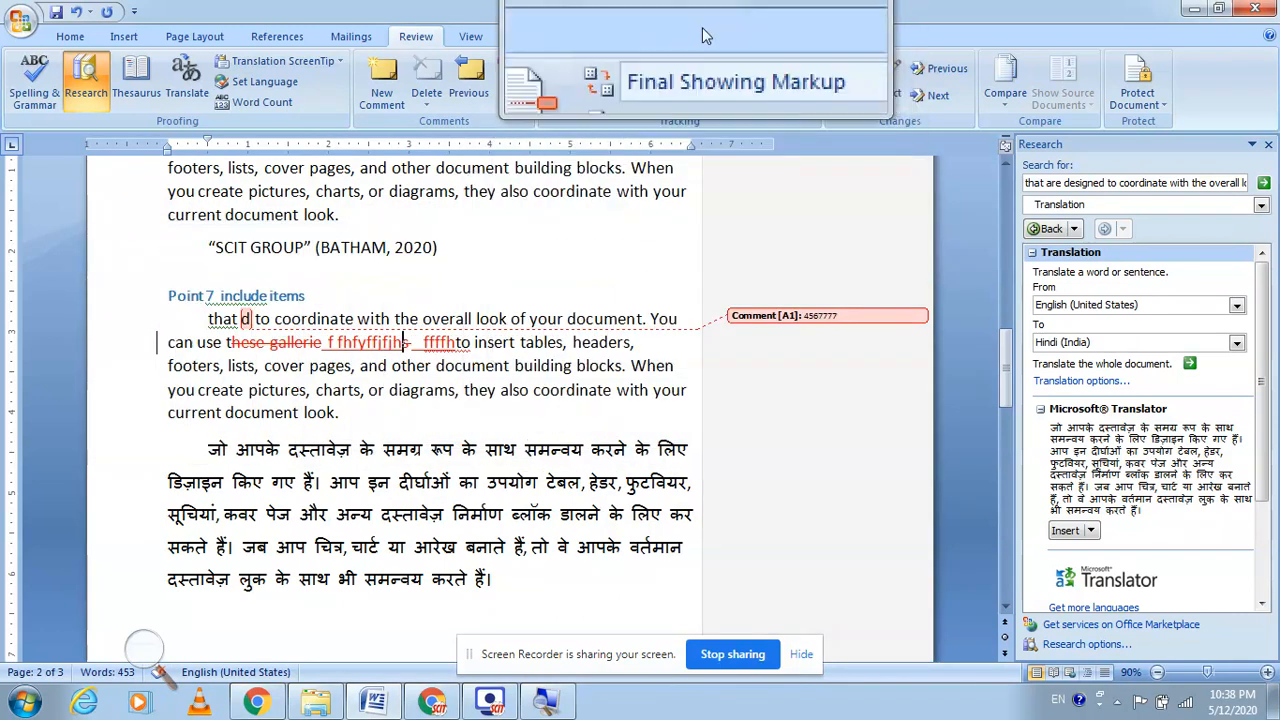
# - Accept the tracked deletion of the letter "s" in the Point 7 paragraph and turn off Track Changes
pyautogui.click(727, 62)
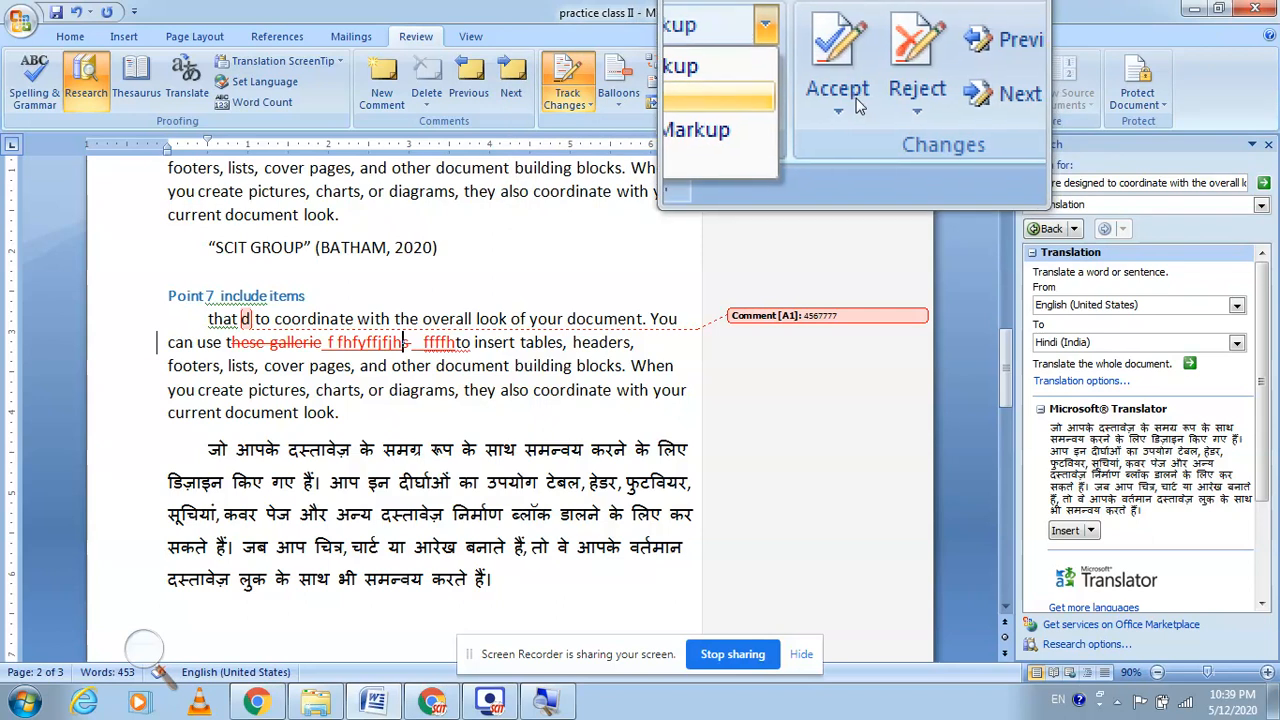
pyautogui.click(846, 72)
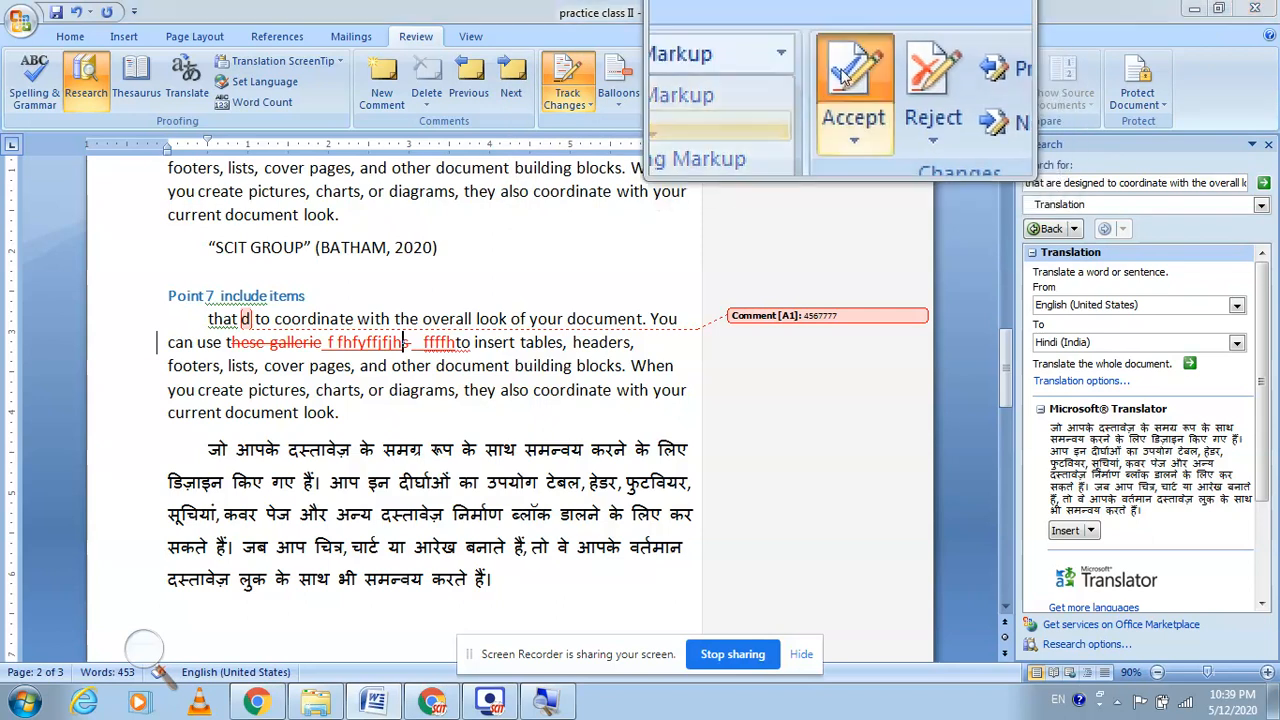
pyautogui.click(603, 397)
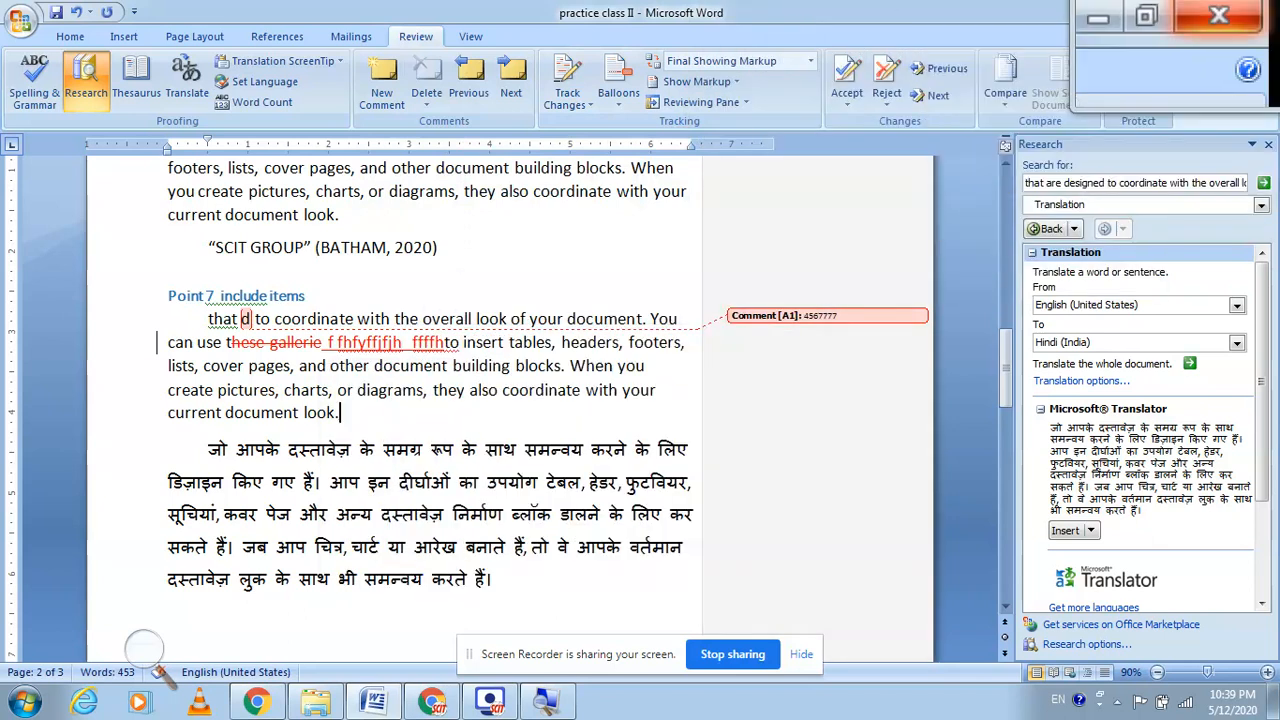
# - Open the "practice class" document from the desktop and switch to its window
pyautogui.click(1212, 20)
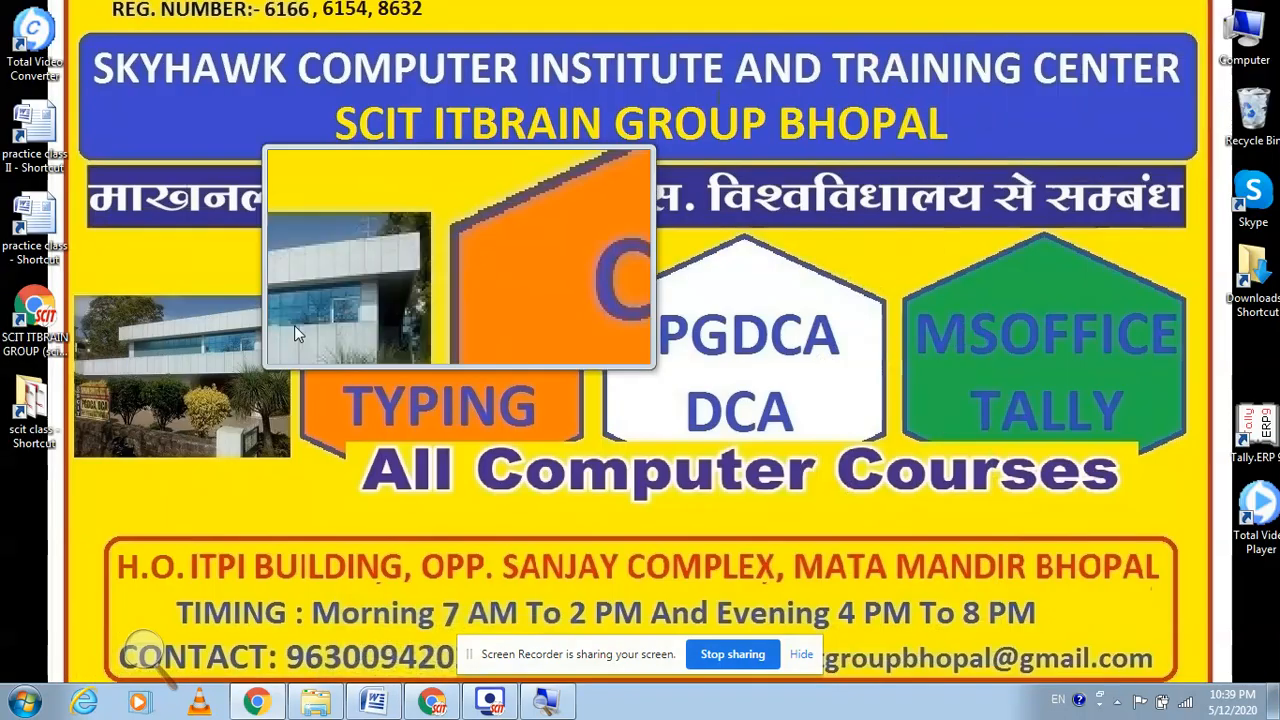
pyautogui.doubleClick(31, 229)
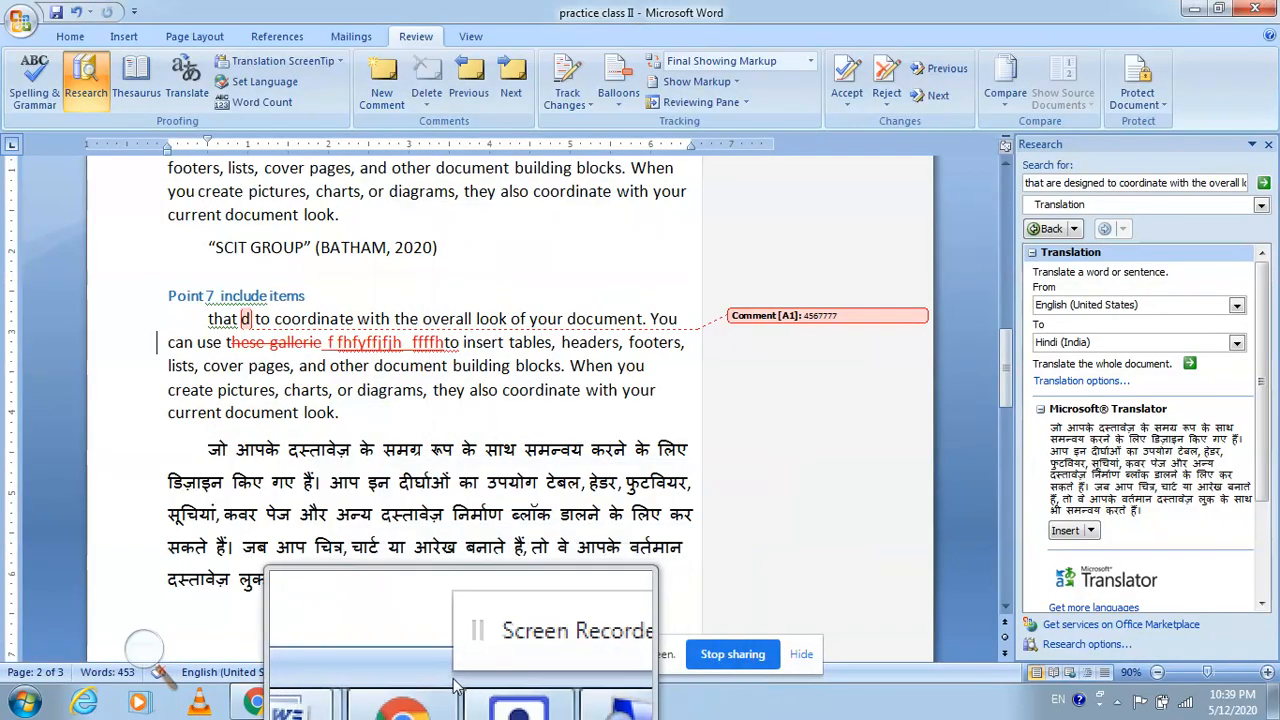
pyautogui.moveTo(330, 700)
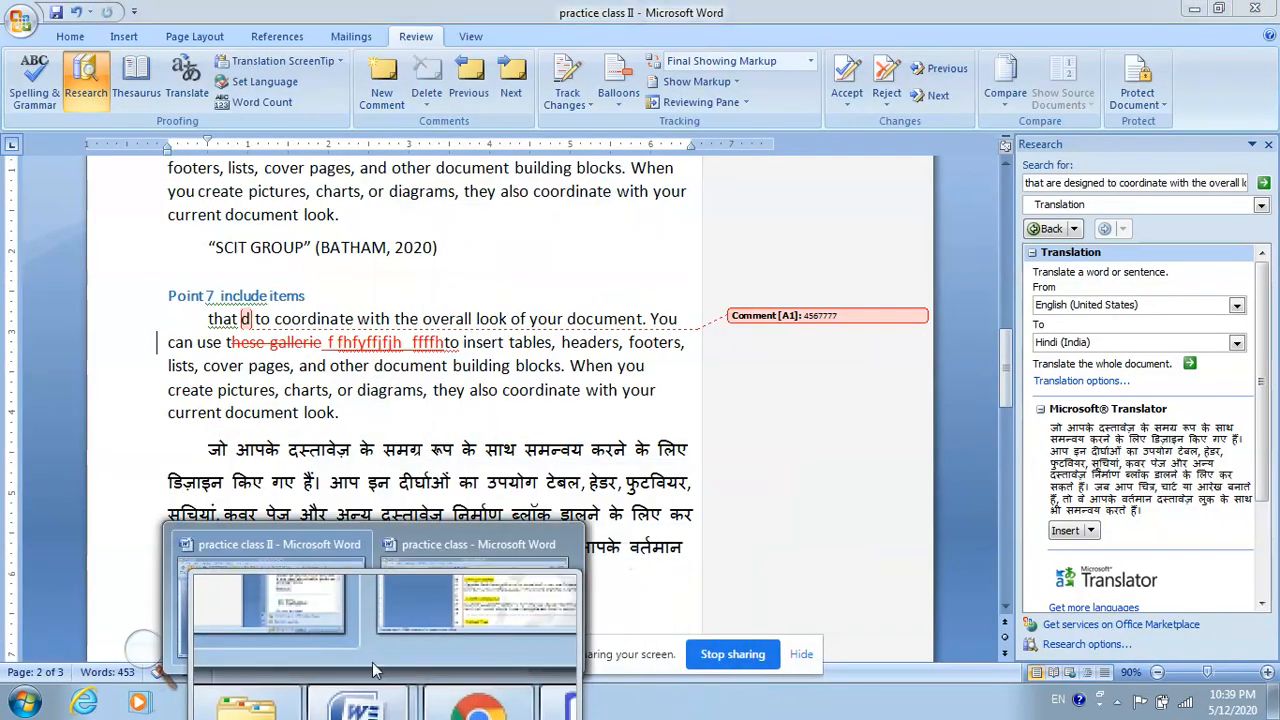
pyautogui.click(340, 643)
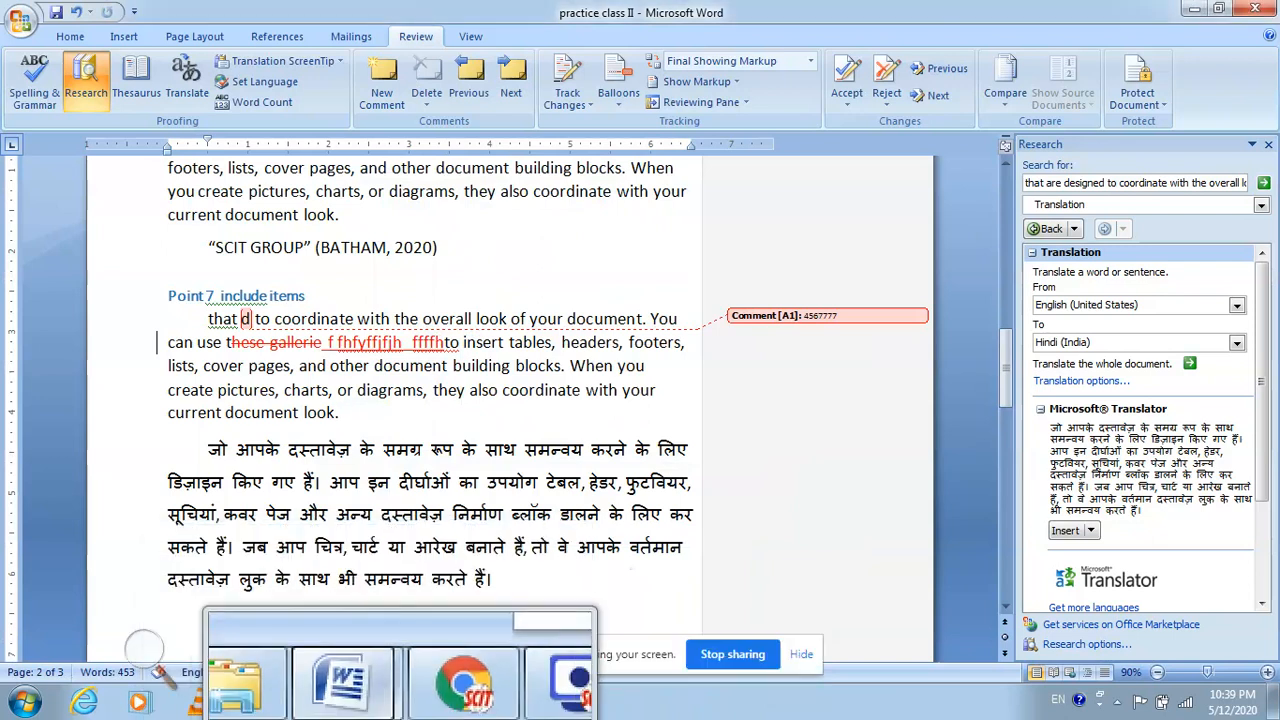
pyautogui.click(330, 640)
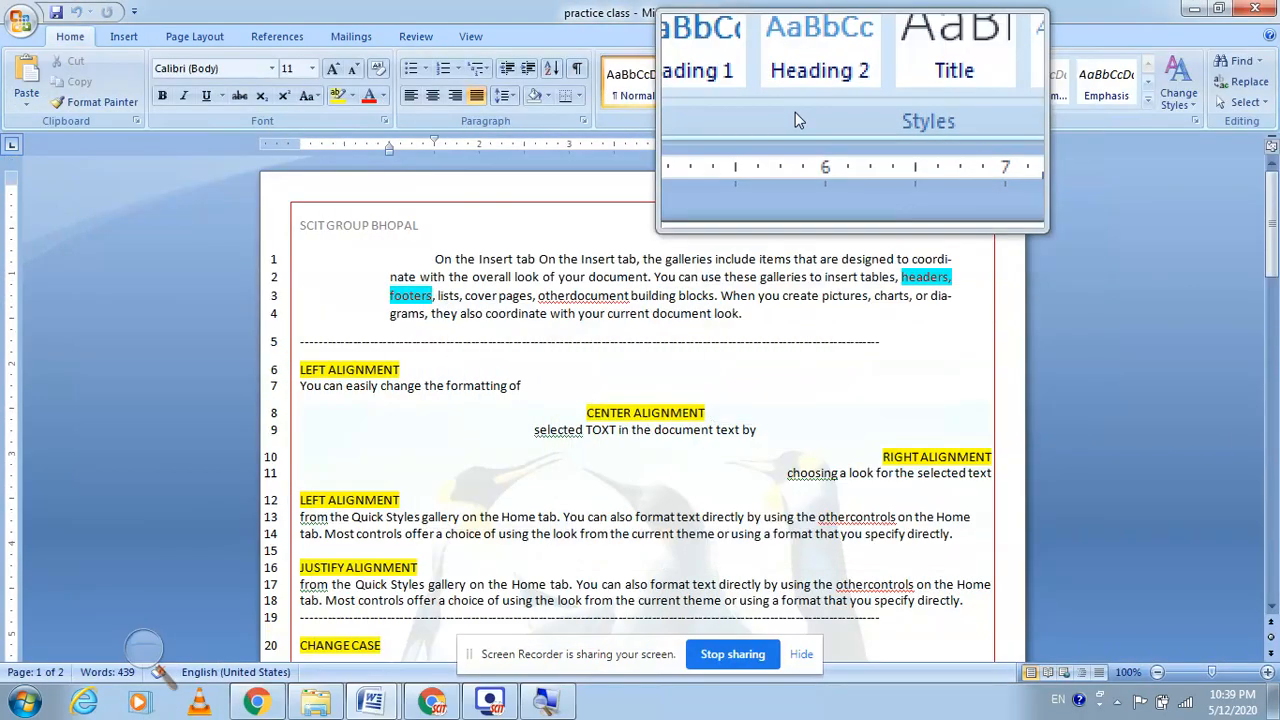
# - Limit formatting to a selection of styles and restrict editing to No changes (Read only) for the document
pyautogui.click(416, 36)
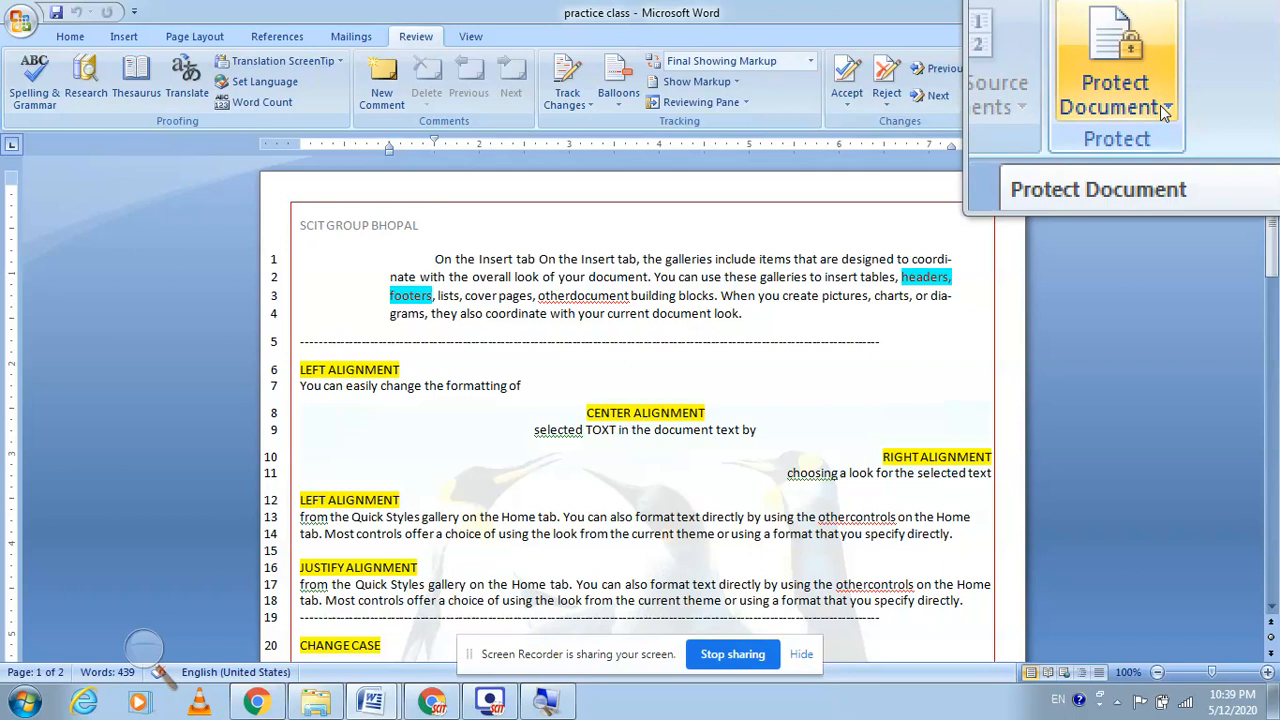
pyautogui.click(1163, 112)
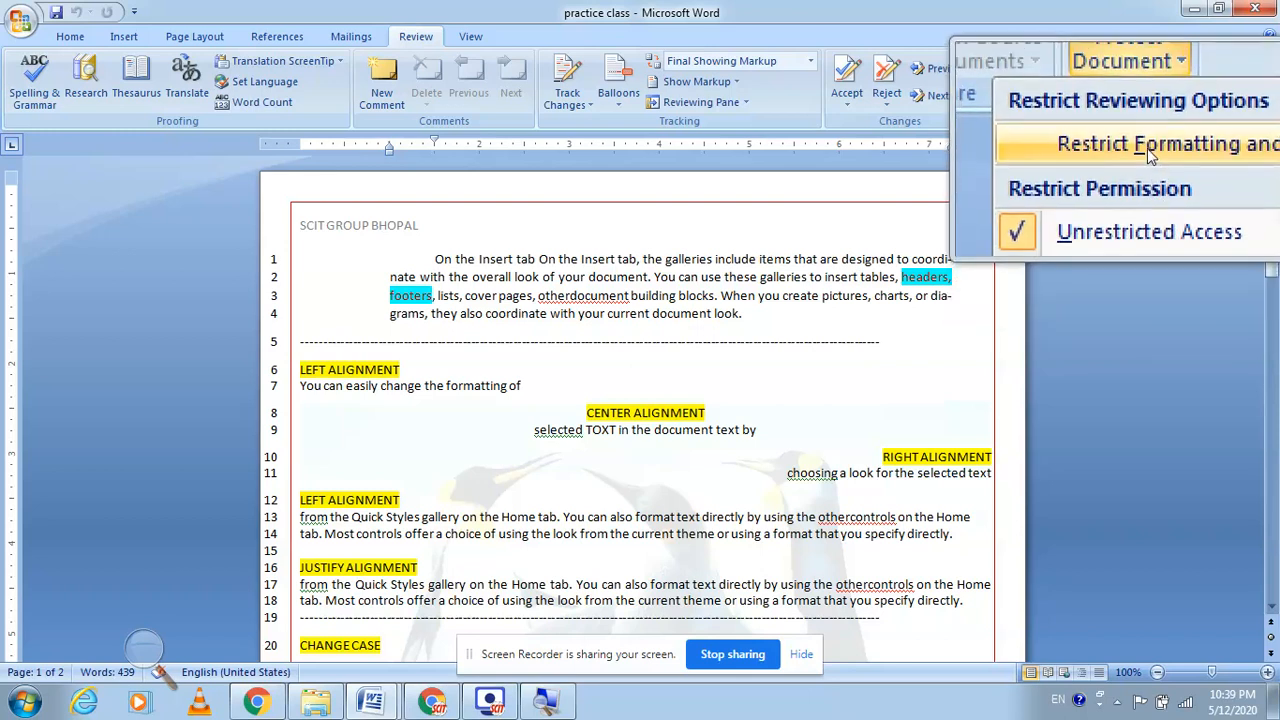
pyautogui.click(1147, 148)
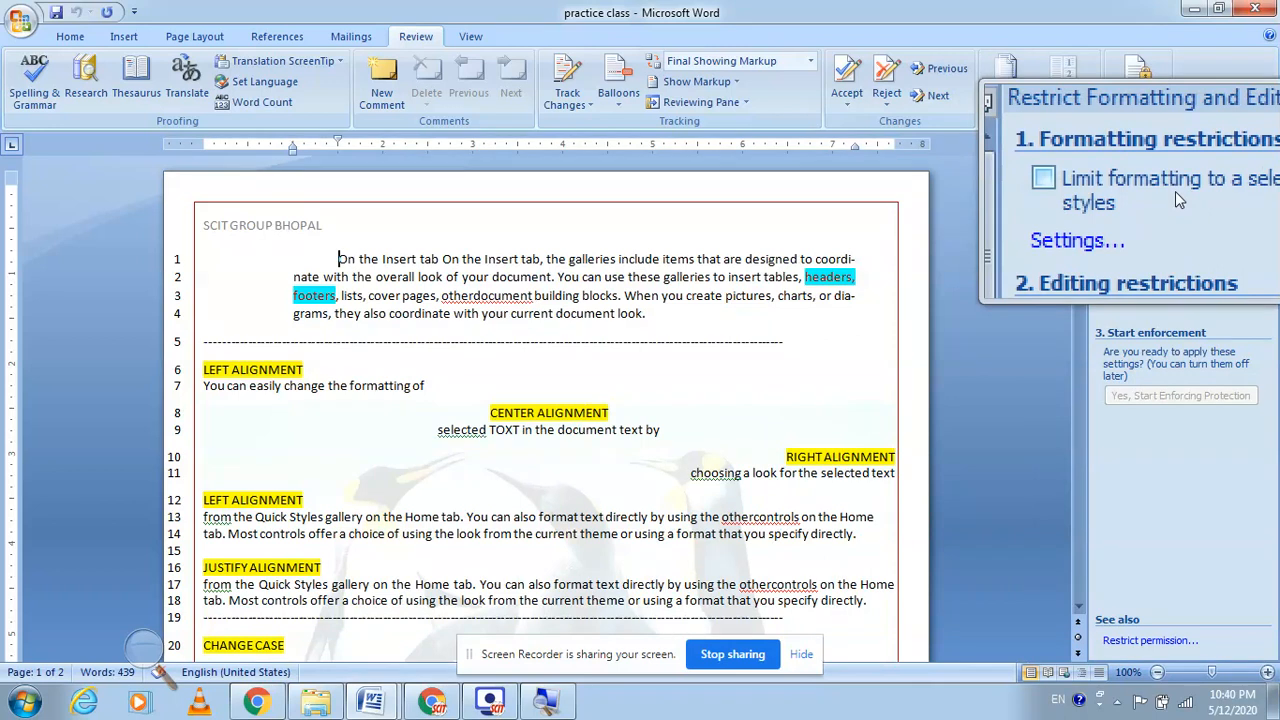
pyautogui.click(1111, 186)
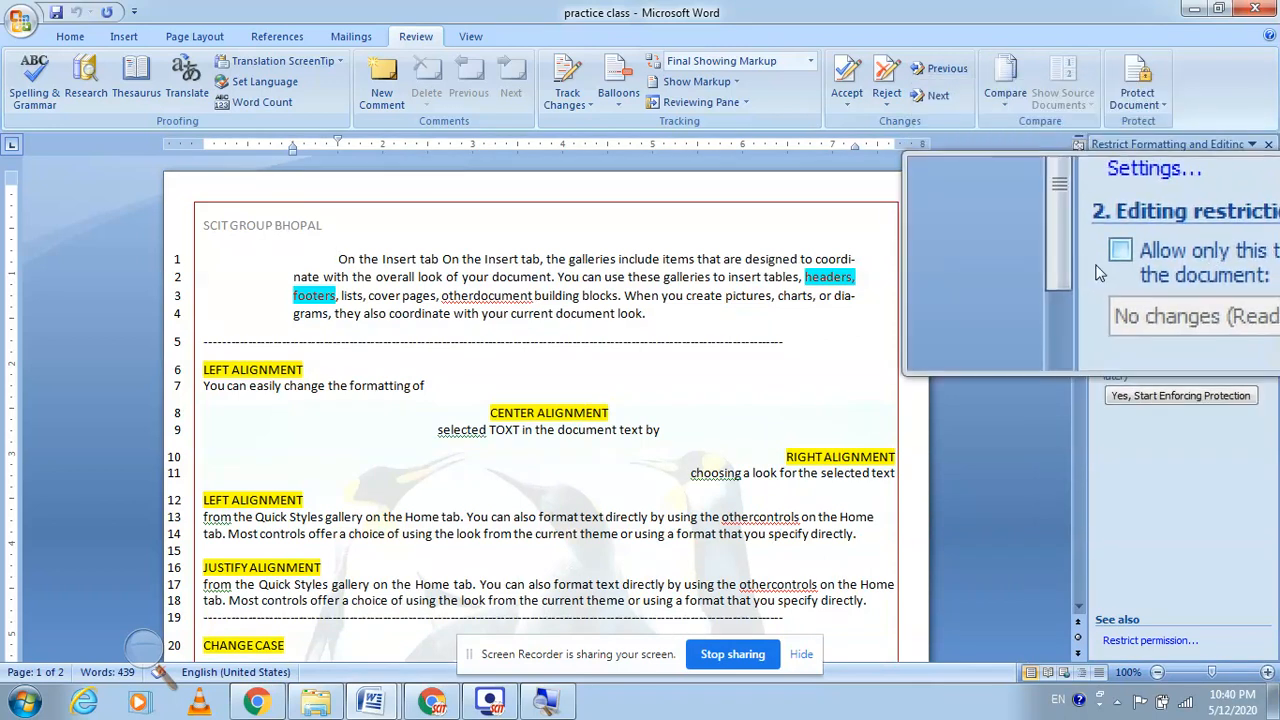
pyautogui.click(1110, 257)
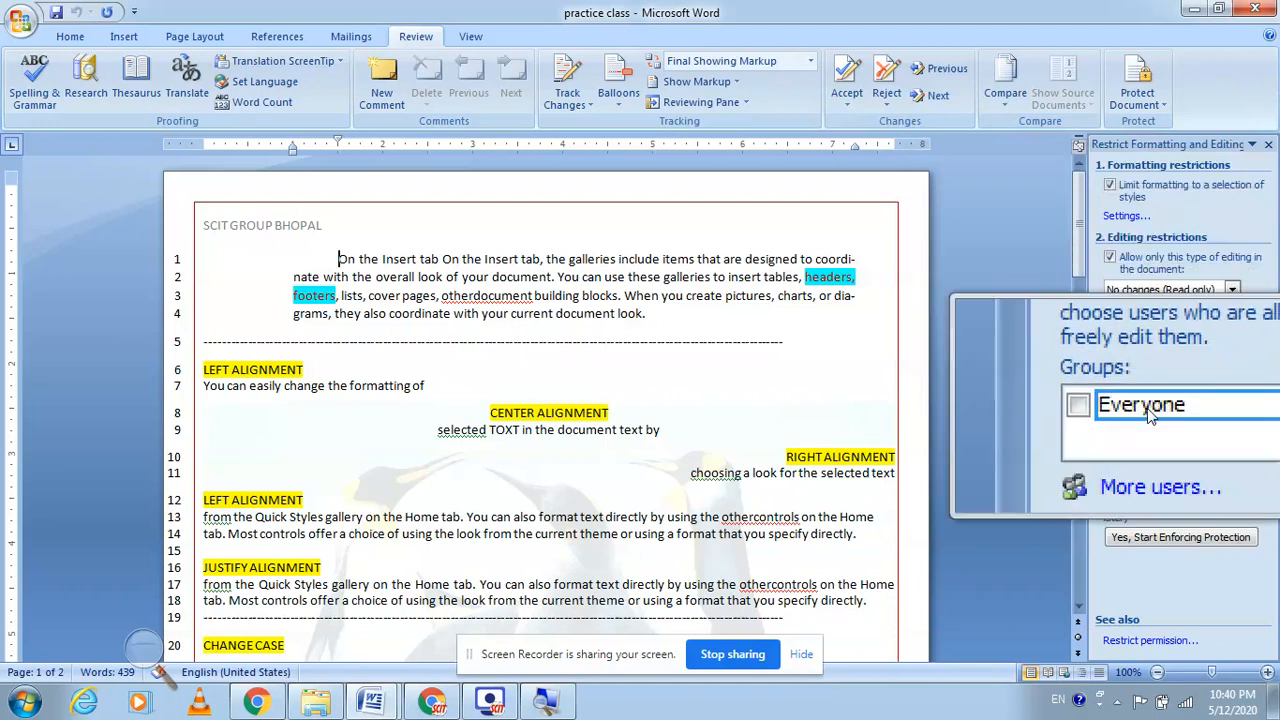
# - Start enforcing the document protection, entering and confirming the protection password
pyautogui.click(1180, 538)
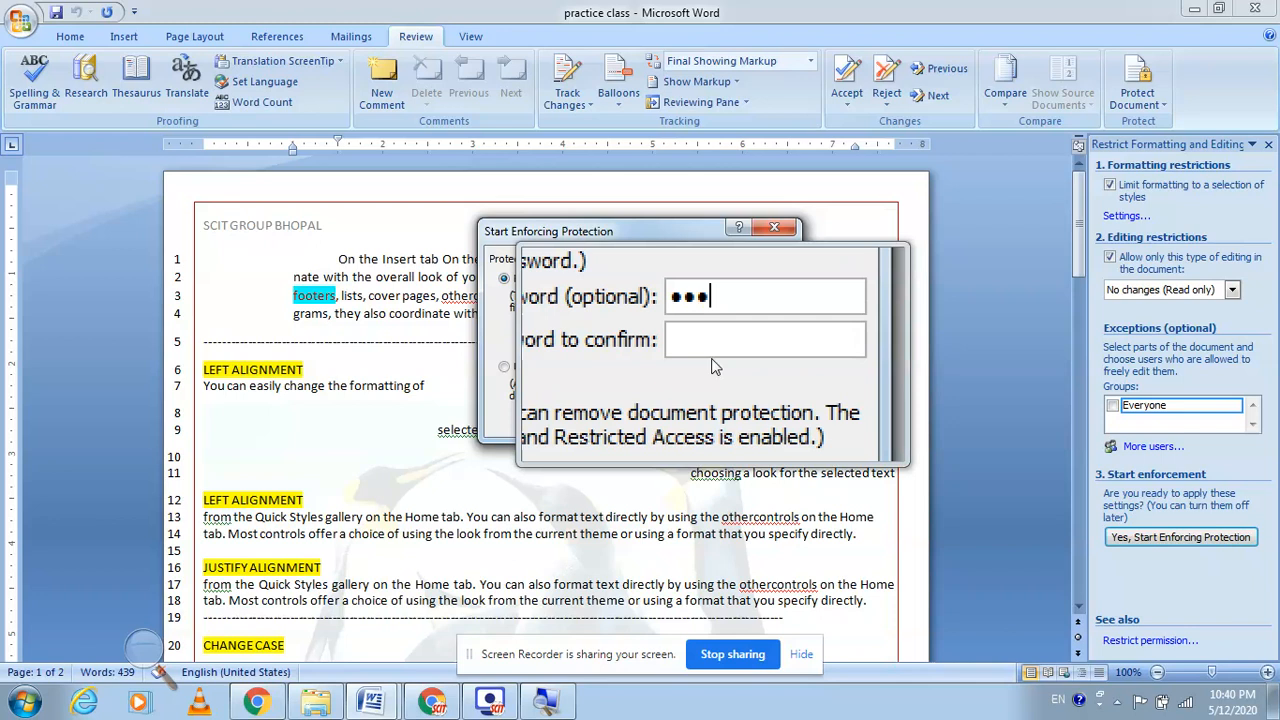
pyautogui.click(717, 347)
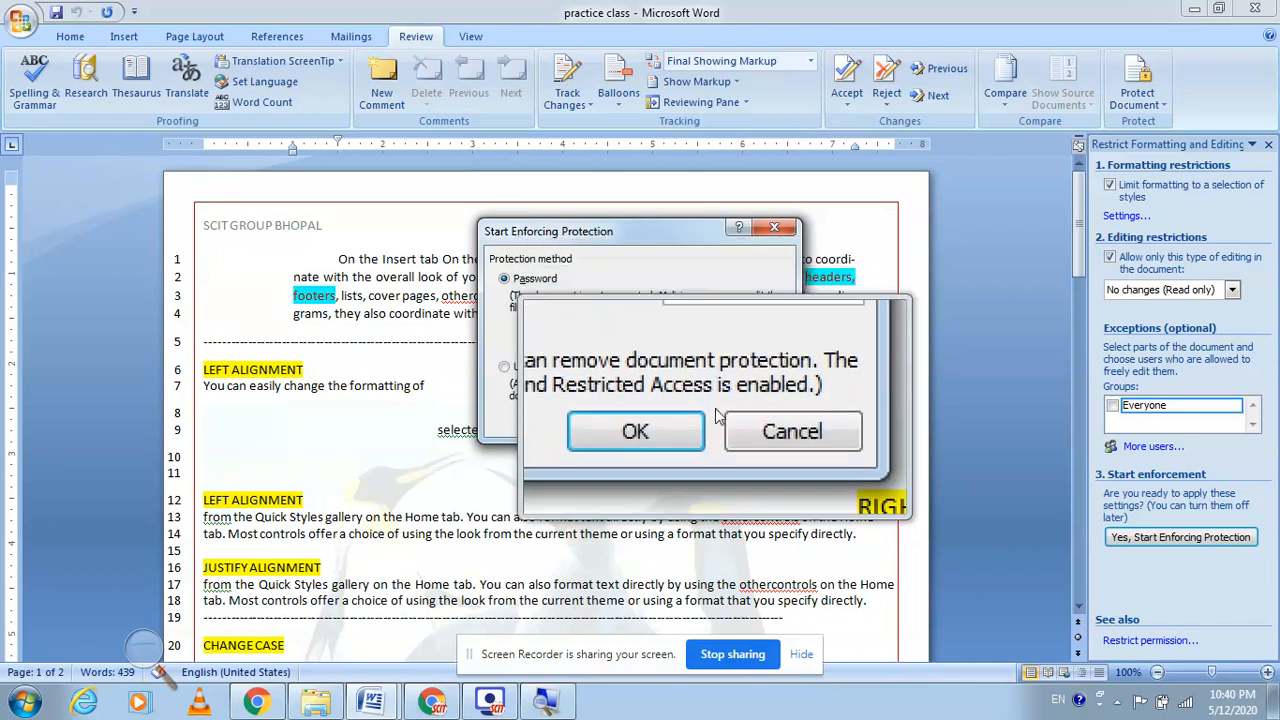
pyautogui.click(695, 416)
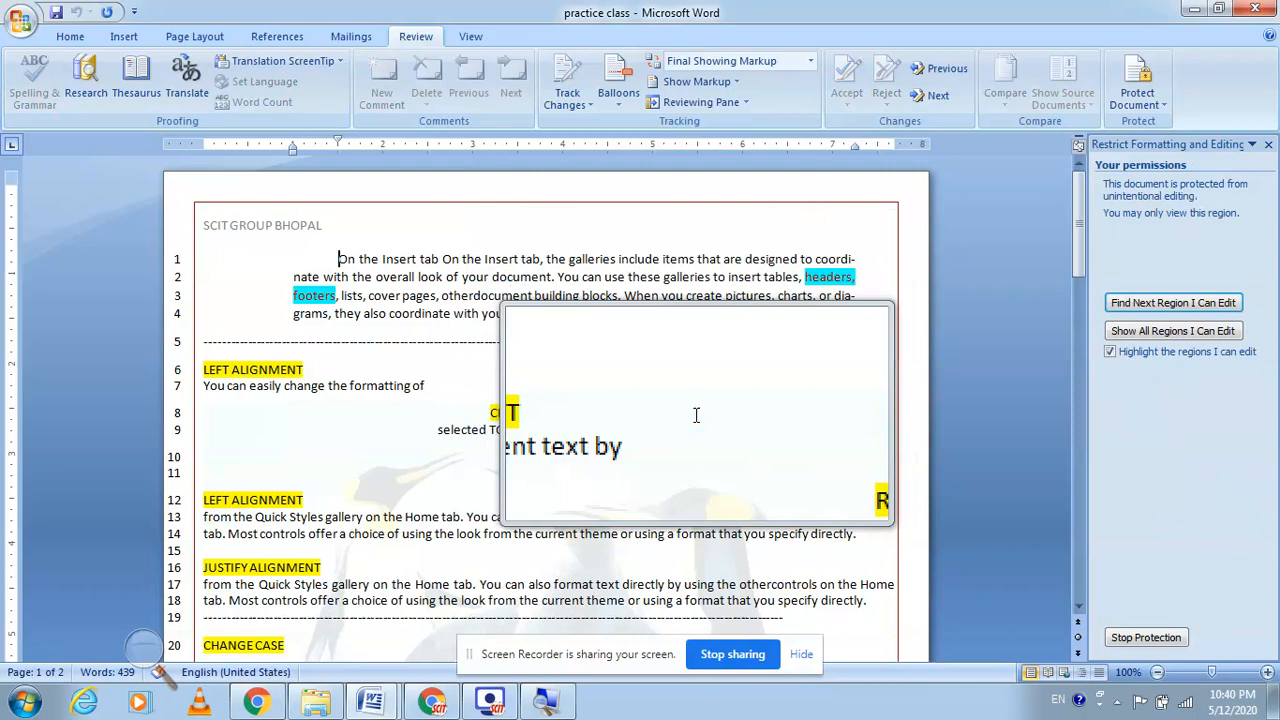
pyautogui.press('super+Escape')
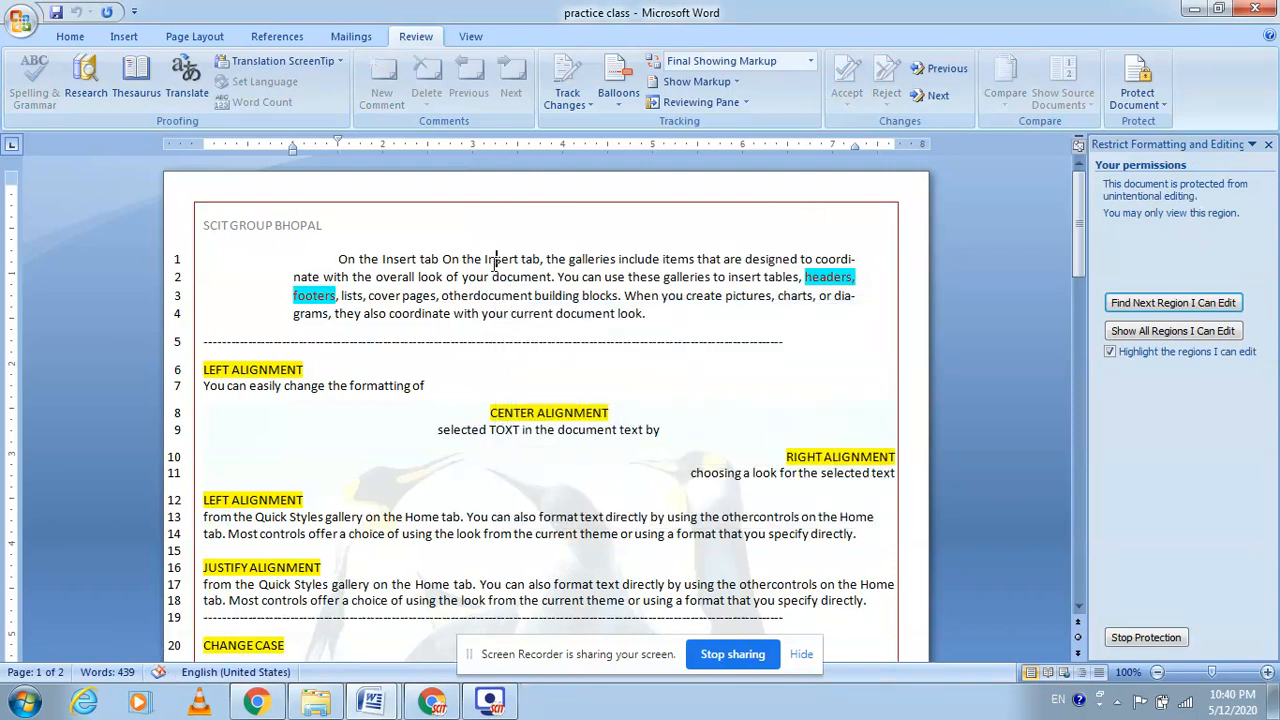
# - Try to delete the opening paragraph's text from the second "Insert tab" through "current document" while protection is enforced
pyautogui.press('BackSpace')
pyautogui.moveTo(591, 289); pyautogui.dragTo(589, 316)
pyautogui.press('BackSpace')
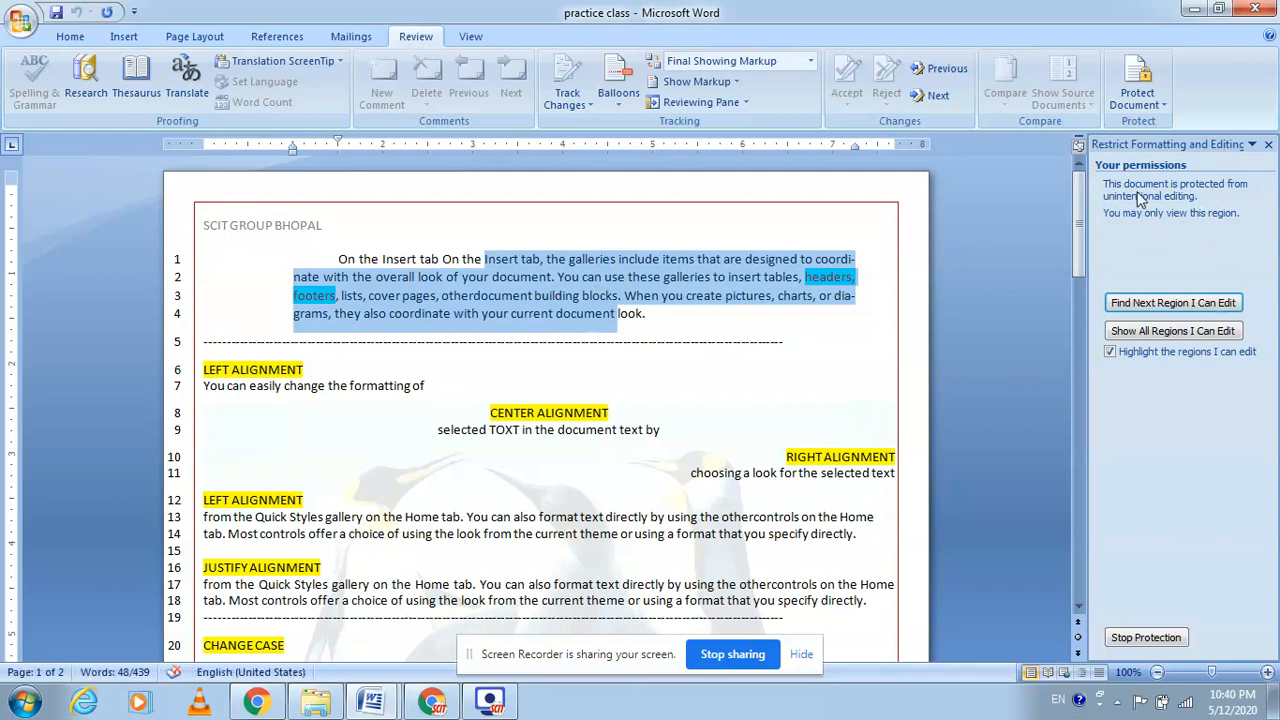
# - Stop the document protection with the protection password and add "Fdfdfd hg gg" at the end of the opening paragraph
pyautogui.click(1140, 637)
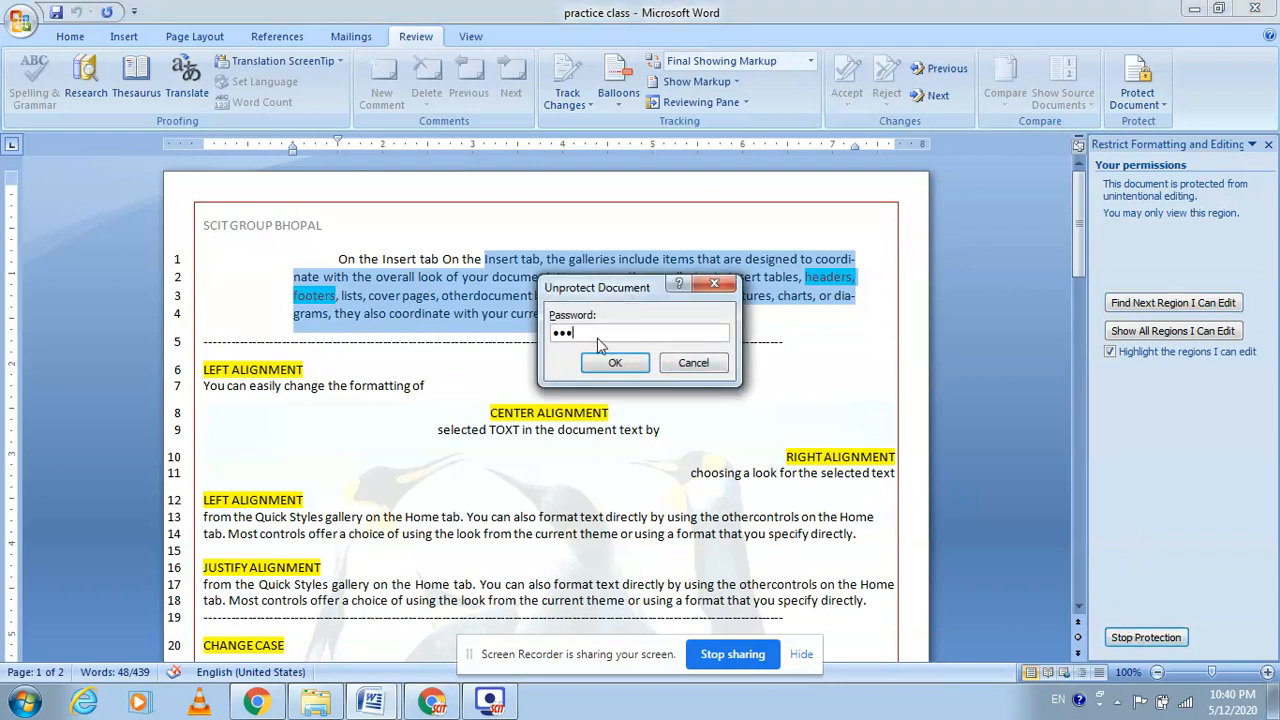
pyautogui.click(612, 364)
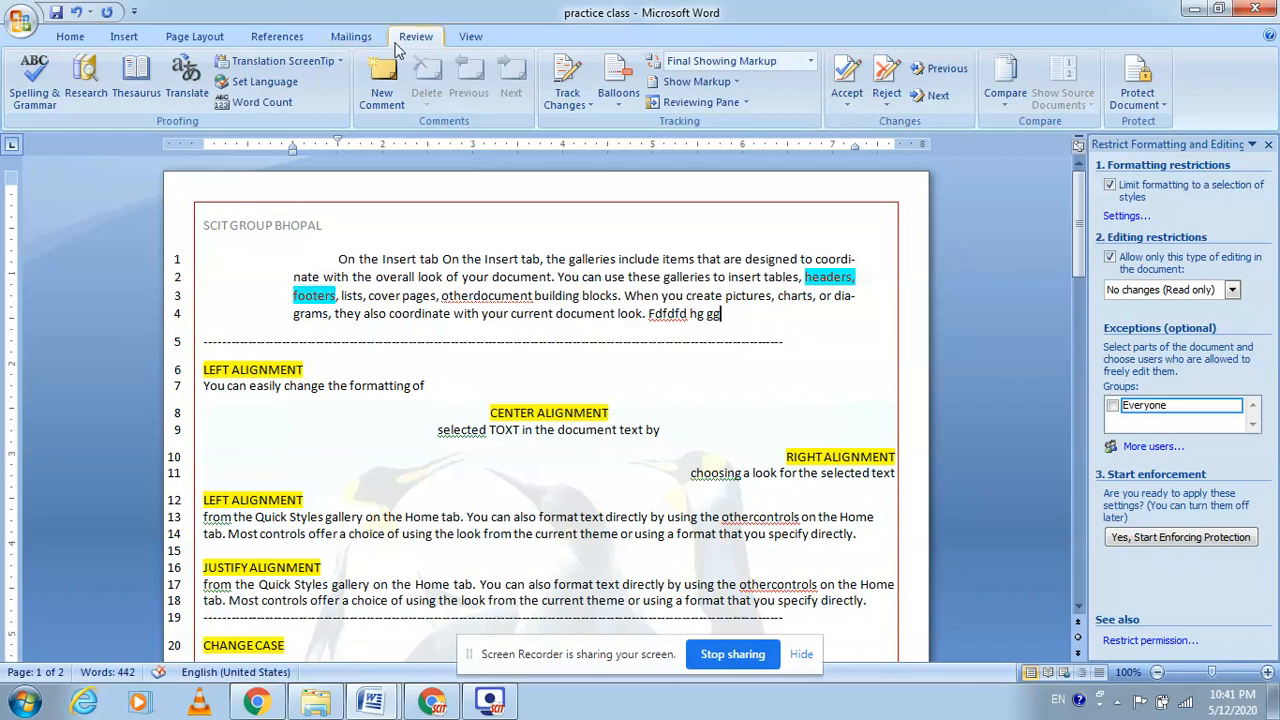
# - View the document in Full Screen Reading, page forward and back through its screens, and leave the reading view
pyautogui.click(468, 37)
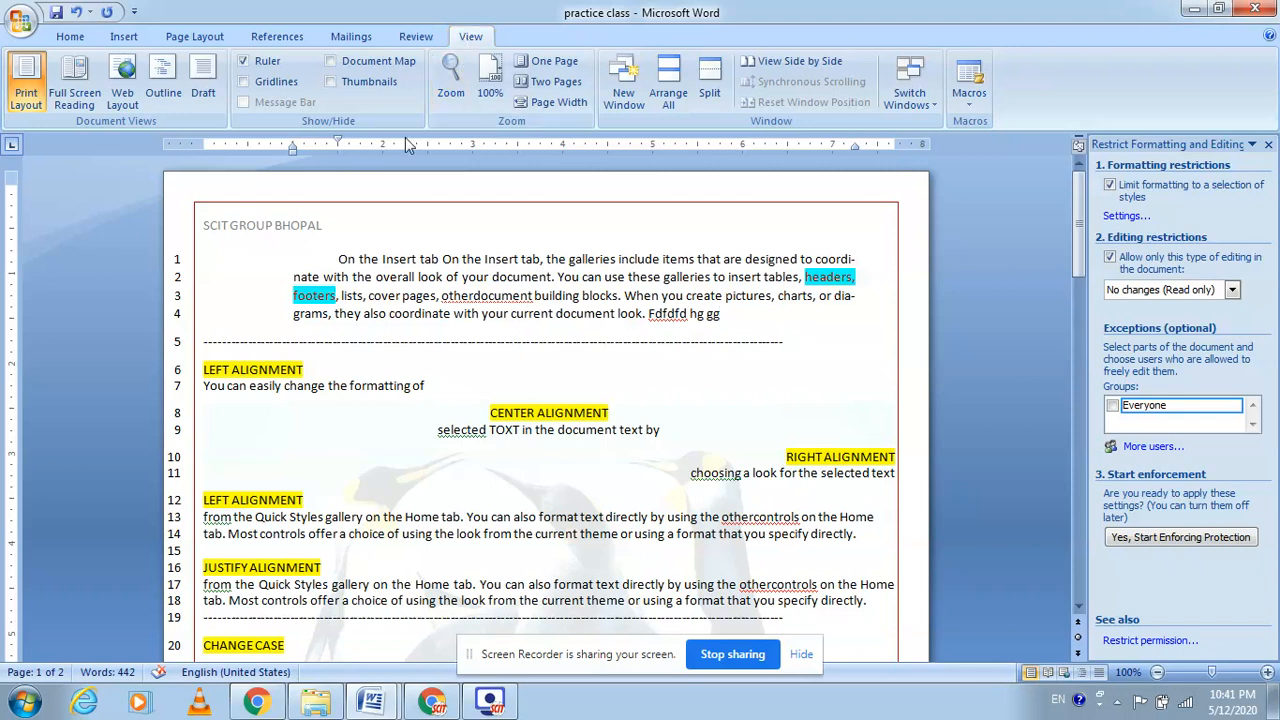
pyautogui.press('super+plus')
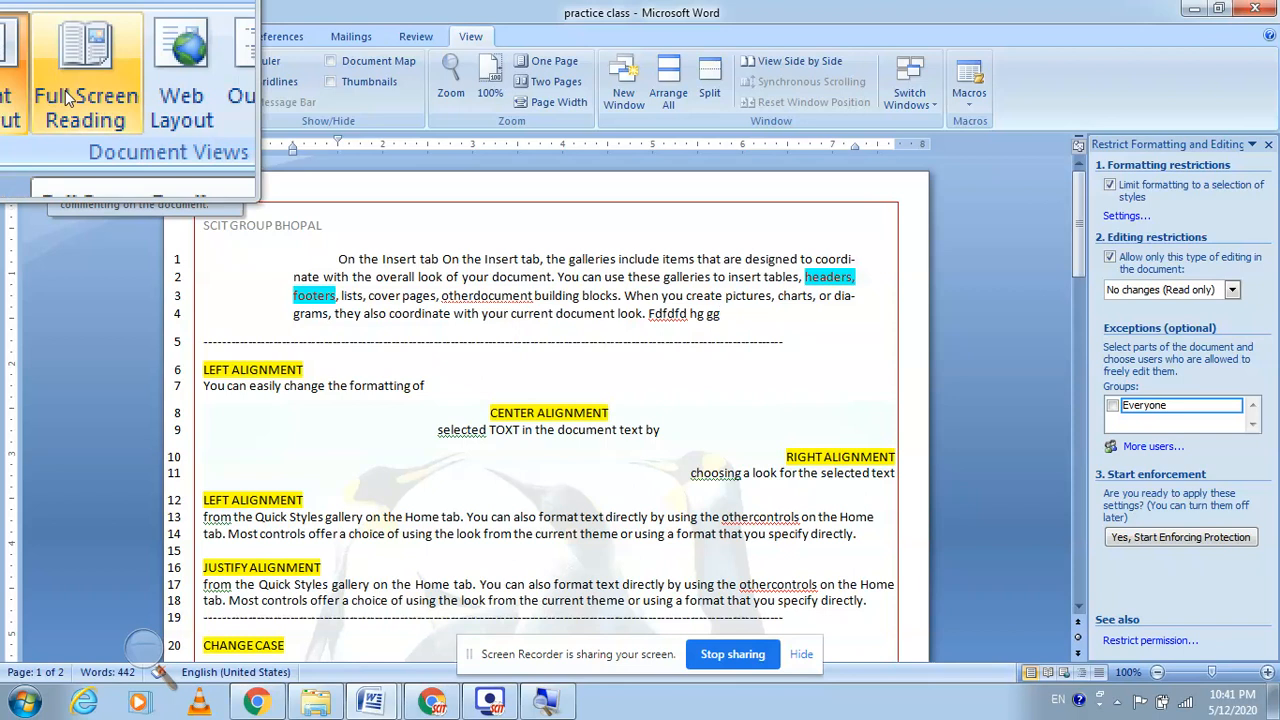
pyautogui.click(66, 97)
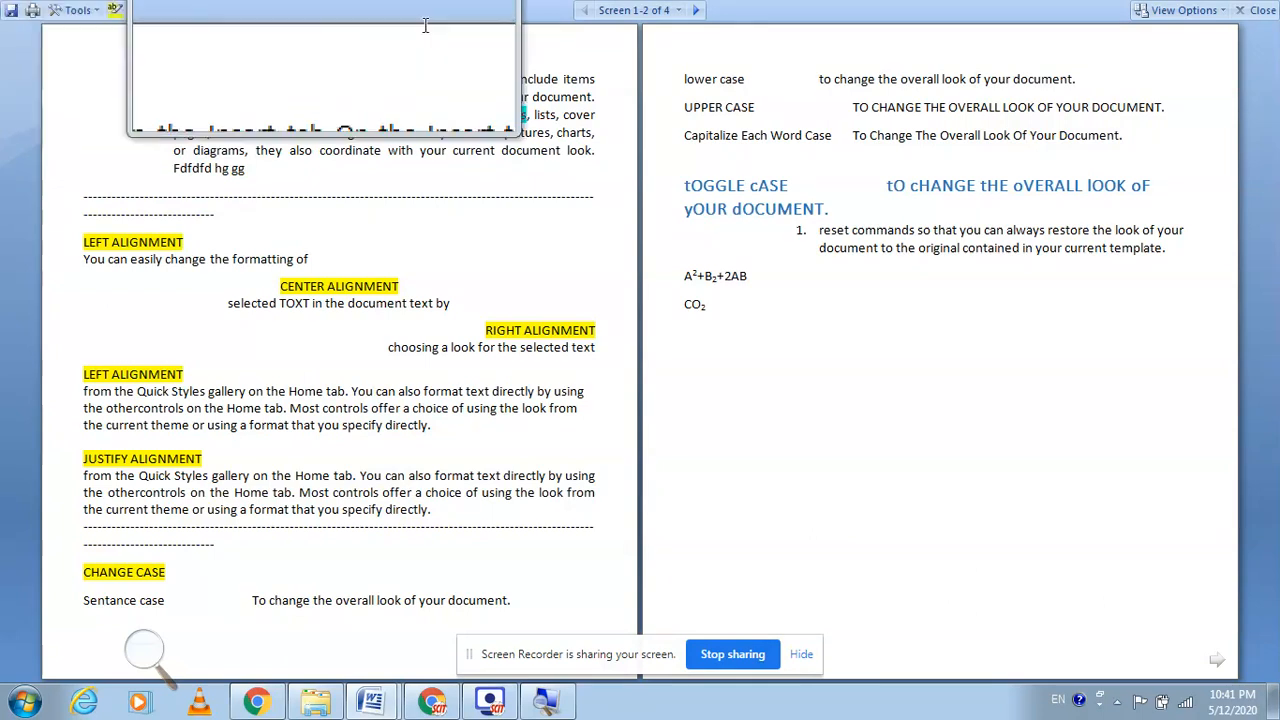
pyautogui.click(697, 14)
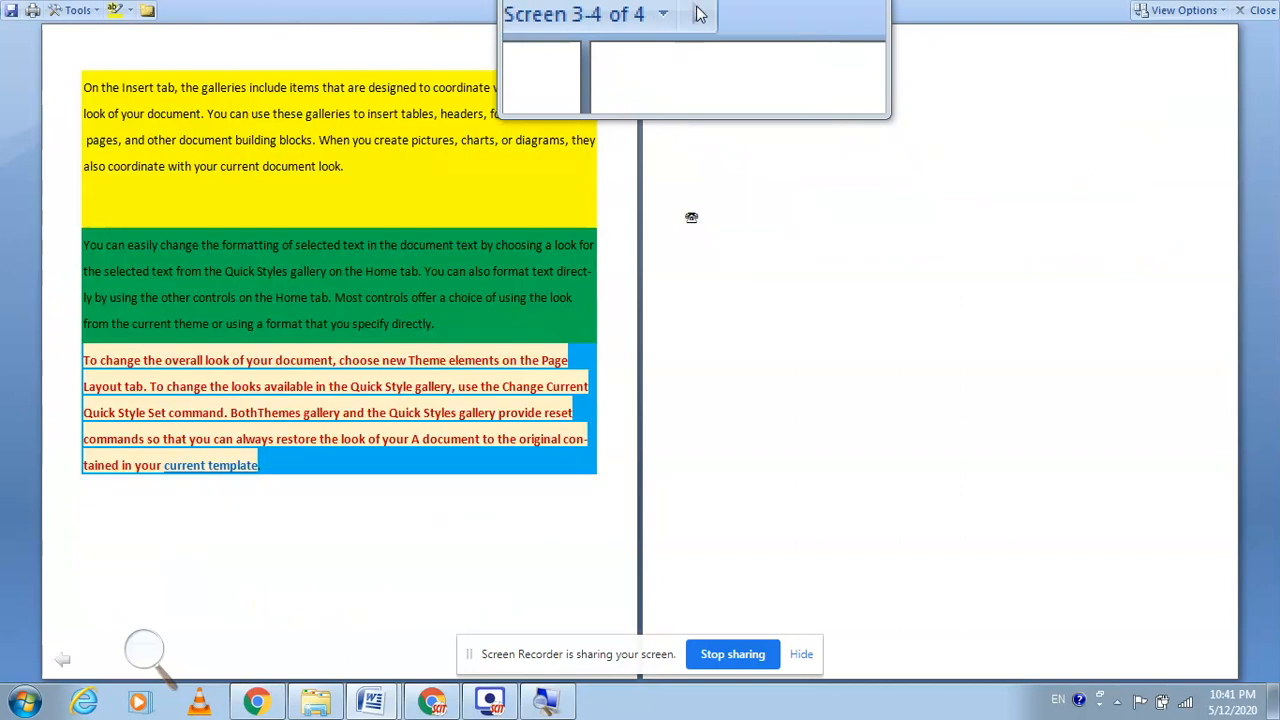
pyautogui.click(588, 16)
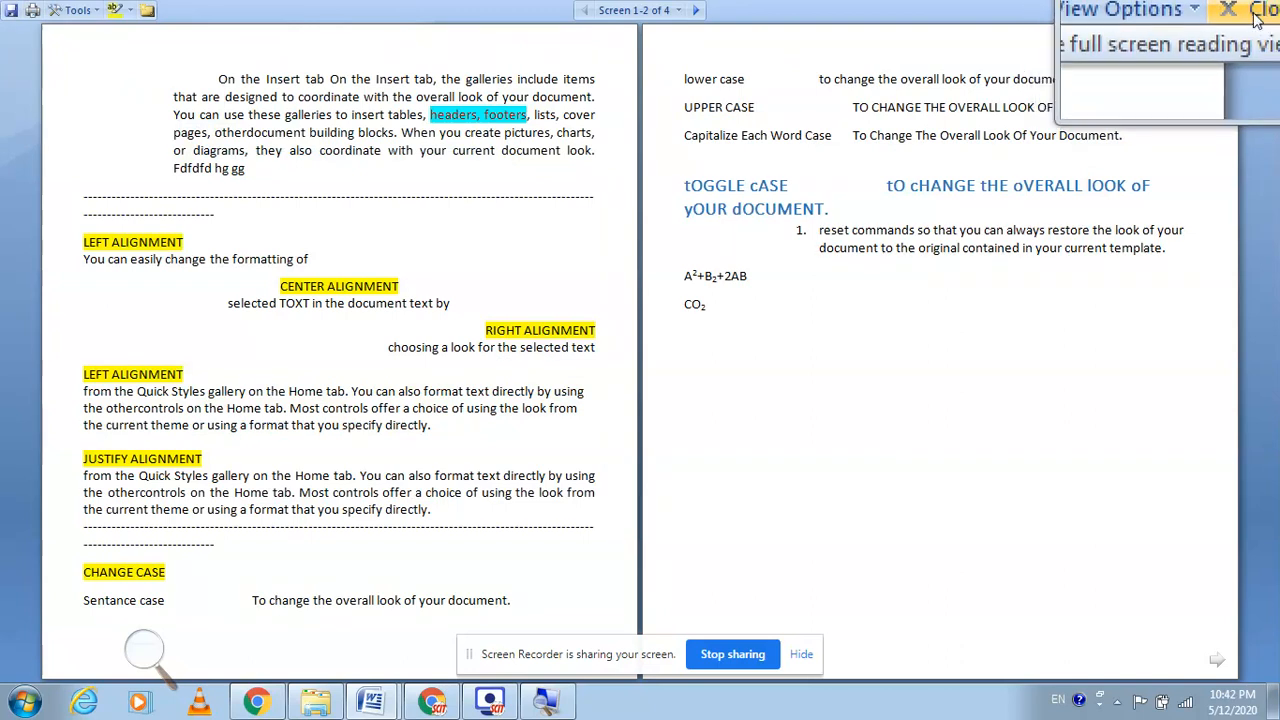
pyautogui.click(1258, 18)
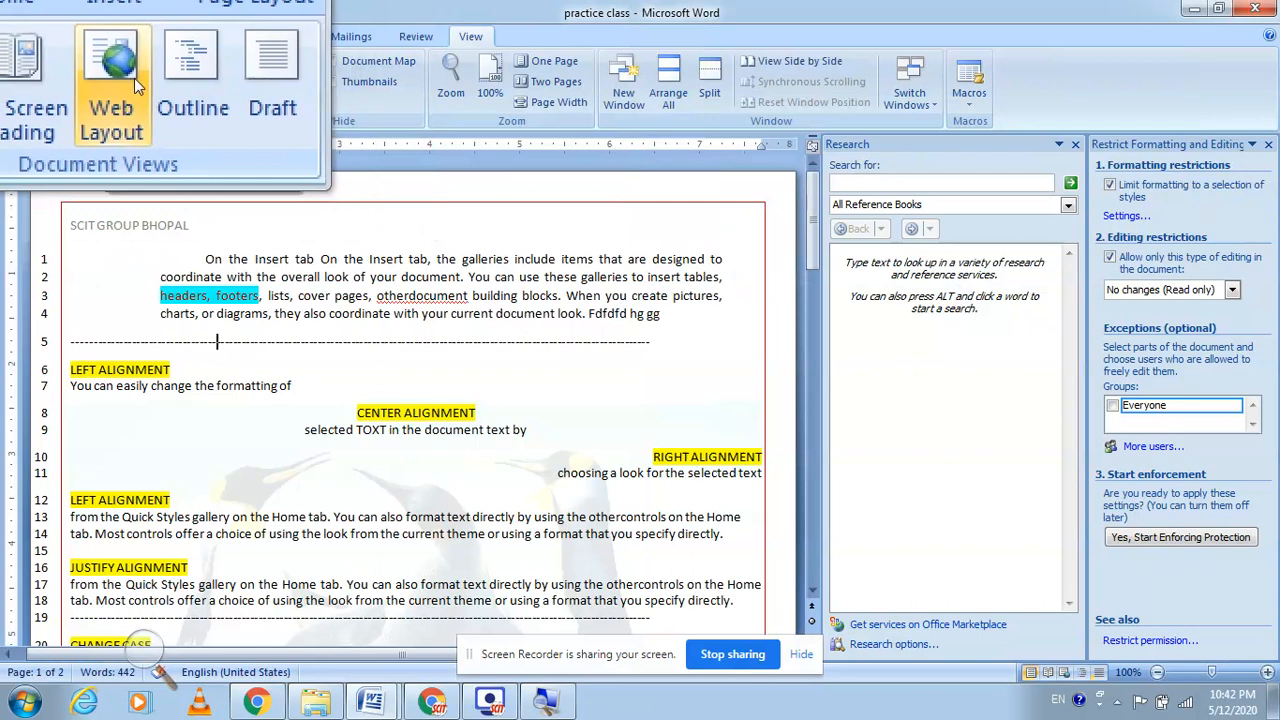
# - Switch the document to Web Layout and close the Research and Restrict Formatting and Editing panes
pyautogui.click(134, 78)
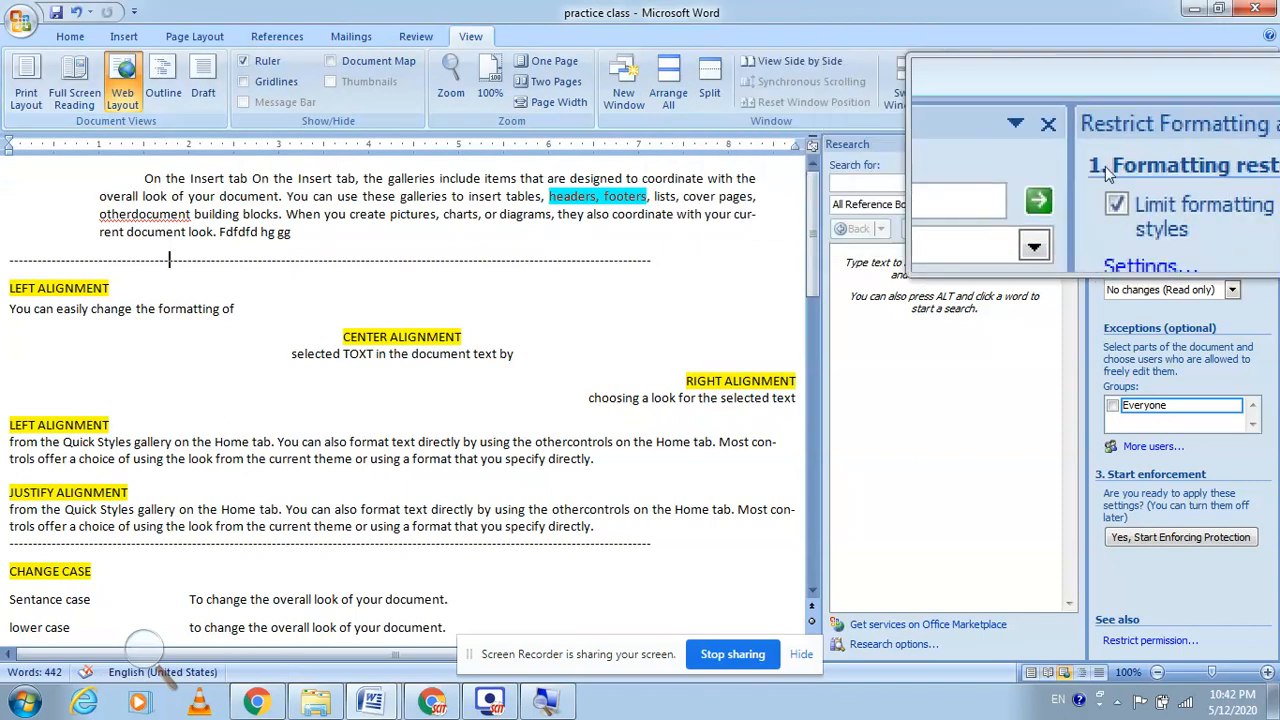
pyautogui.click(1076, 144)
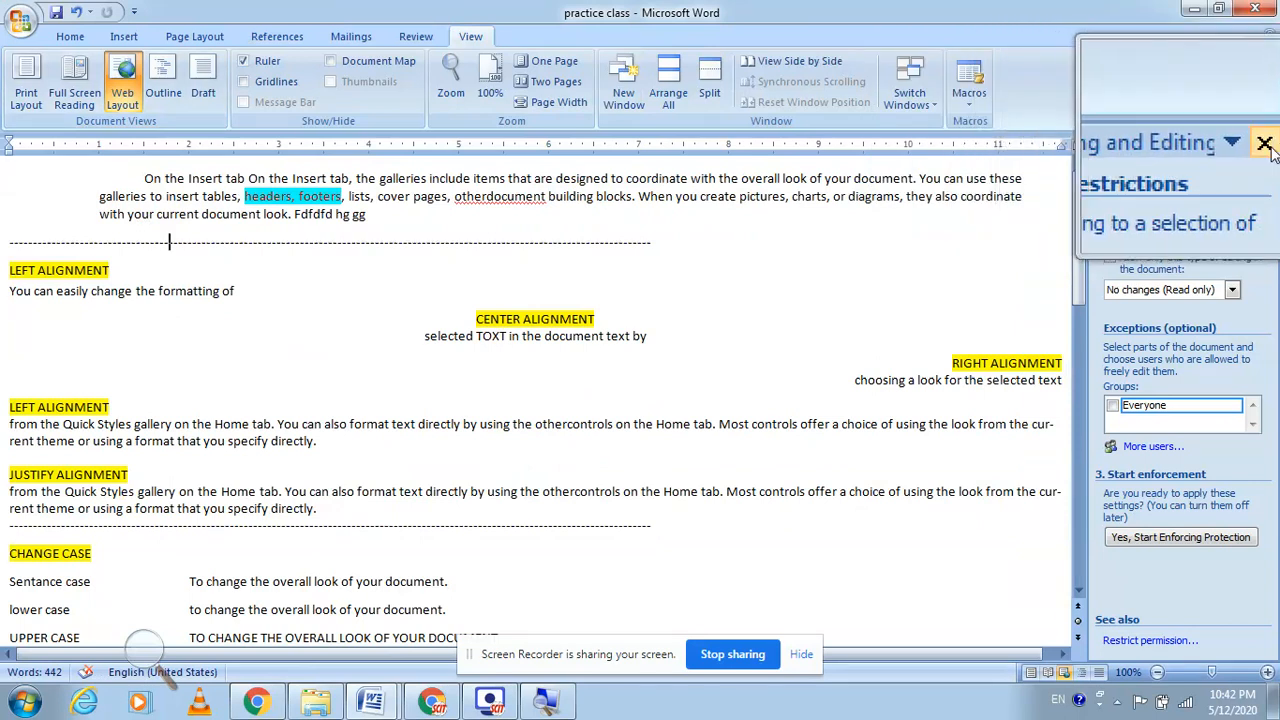
pyautogui.click(1268, 144)
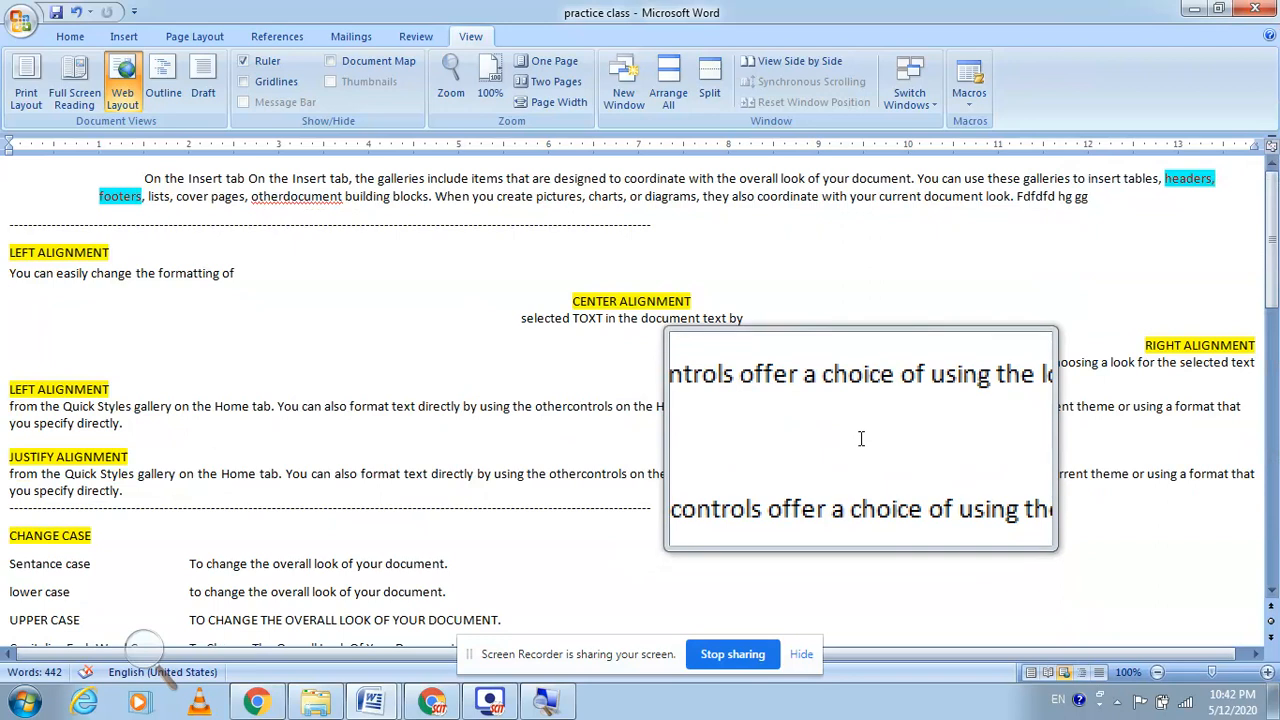
pyautogui.press('super+Escape')
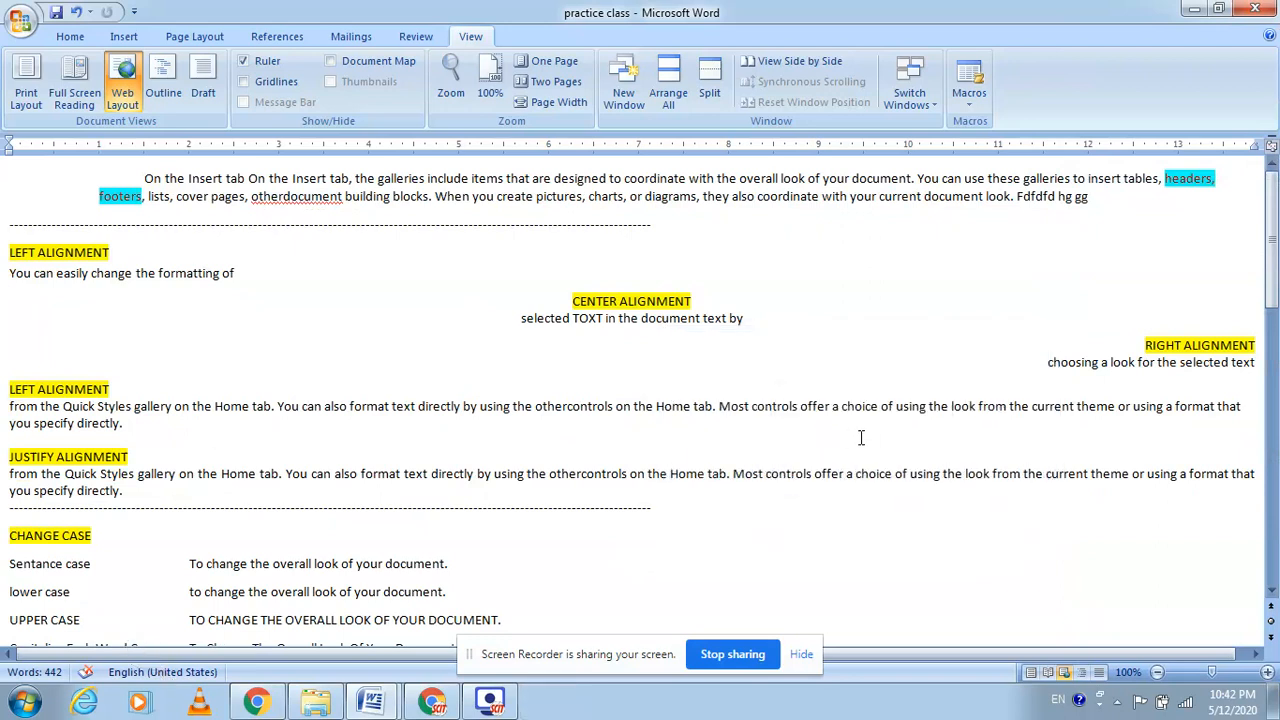
pyautogui.scroll(-15, 780, 337)
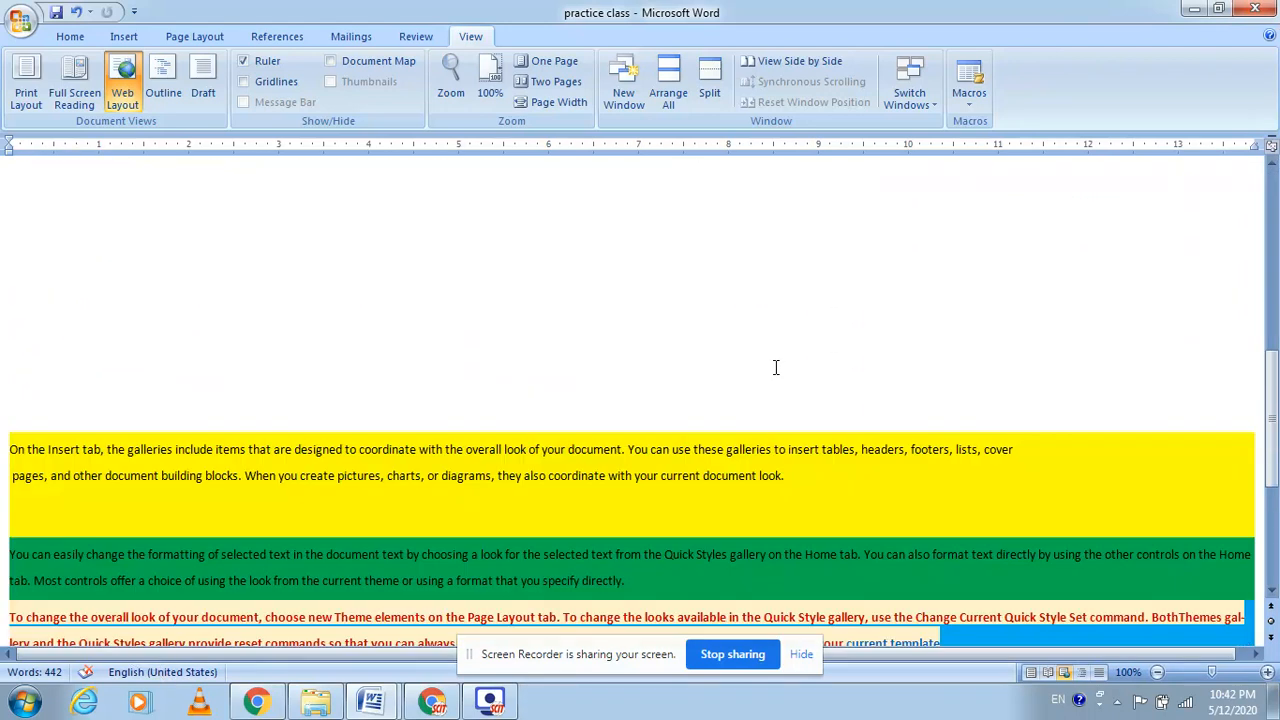
pyautogui.scroll(-5, 775, 367)
pyautogui.scroll(8, 775, 367)
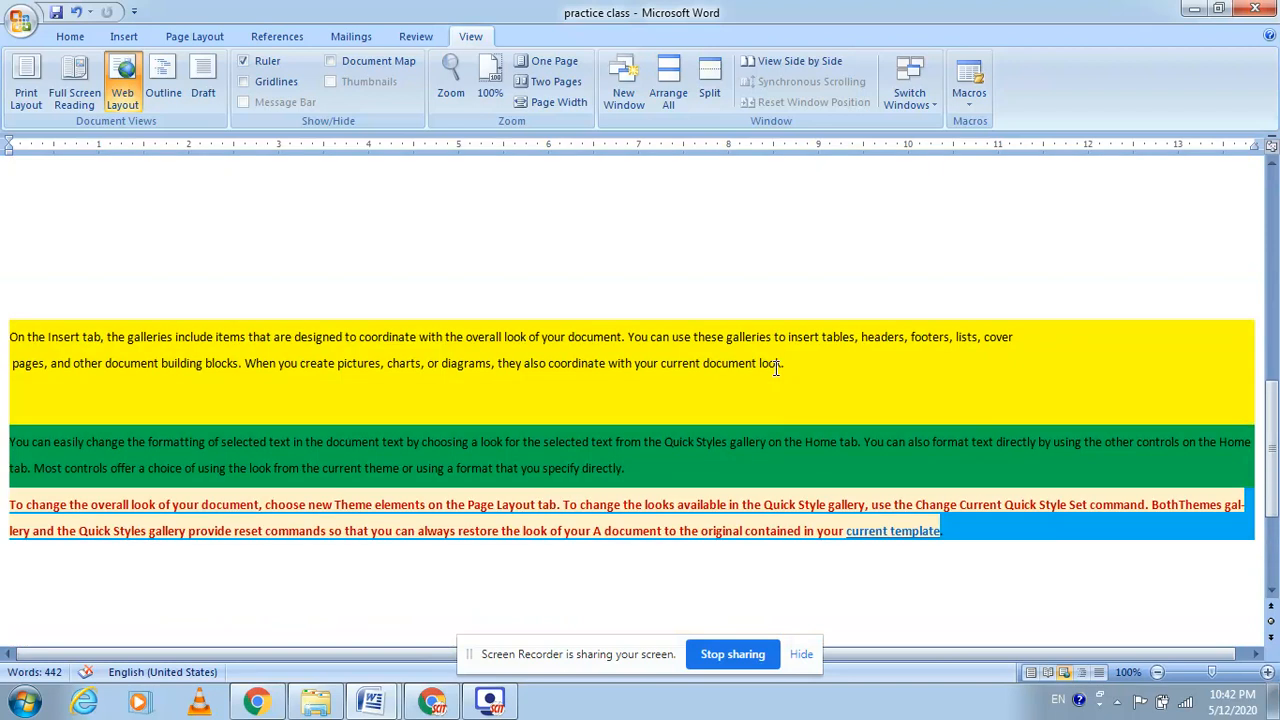
pyautogui.scroll(8, 775, 368)
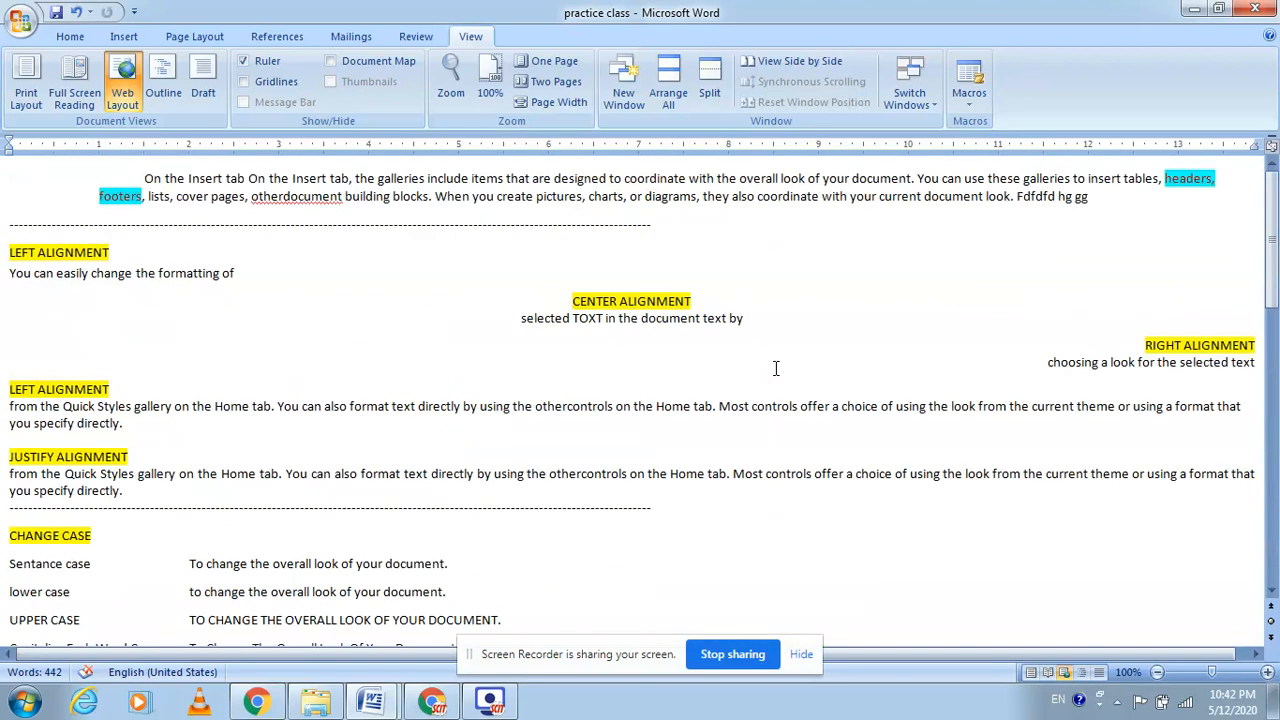
# - Examine the practice class document in Outline view, close that view, and look through the pages in Print Layout
pyautogui.click(161, 99)
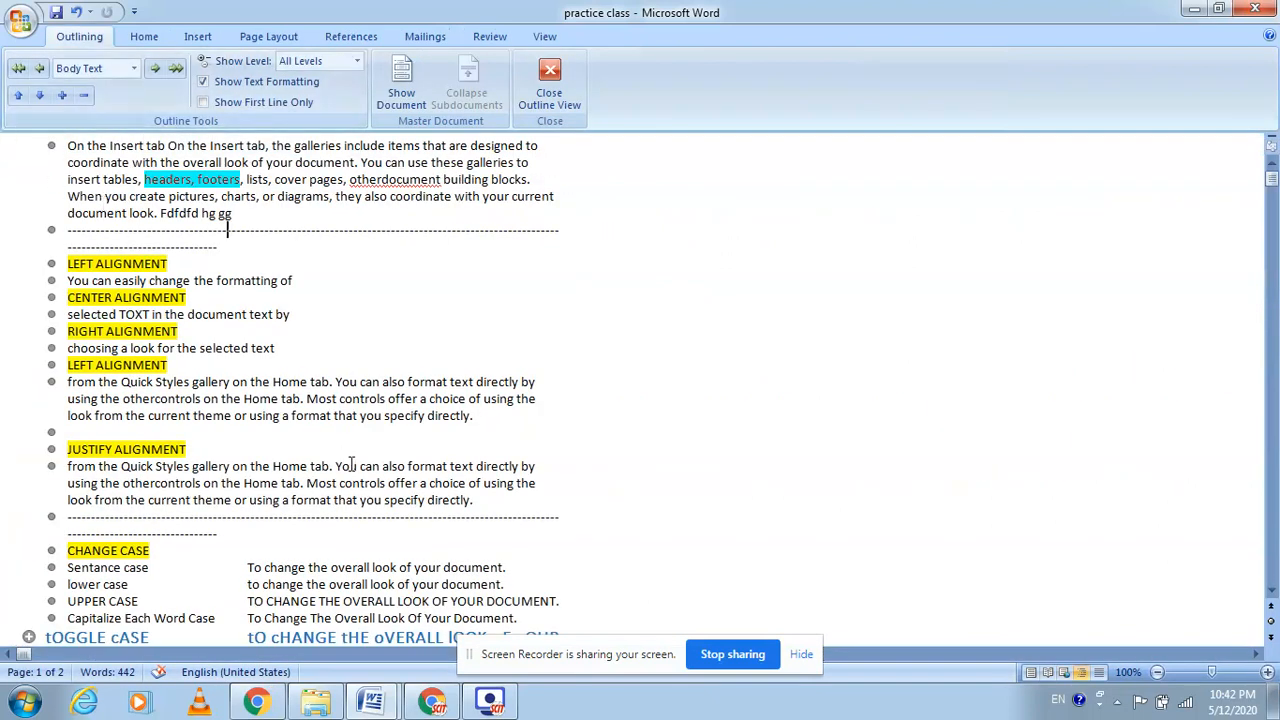
pyautogui.scroll(-5, 352, 465)
pyautogui.scroll(5, 353, 462)
pyautogui.click(566, 80)
pyautogui.scroll(-4, 646, 387)
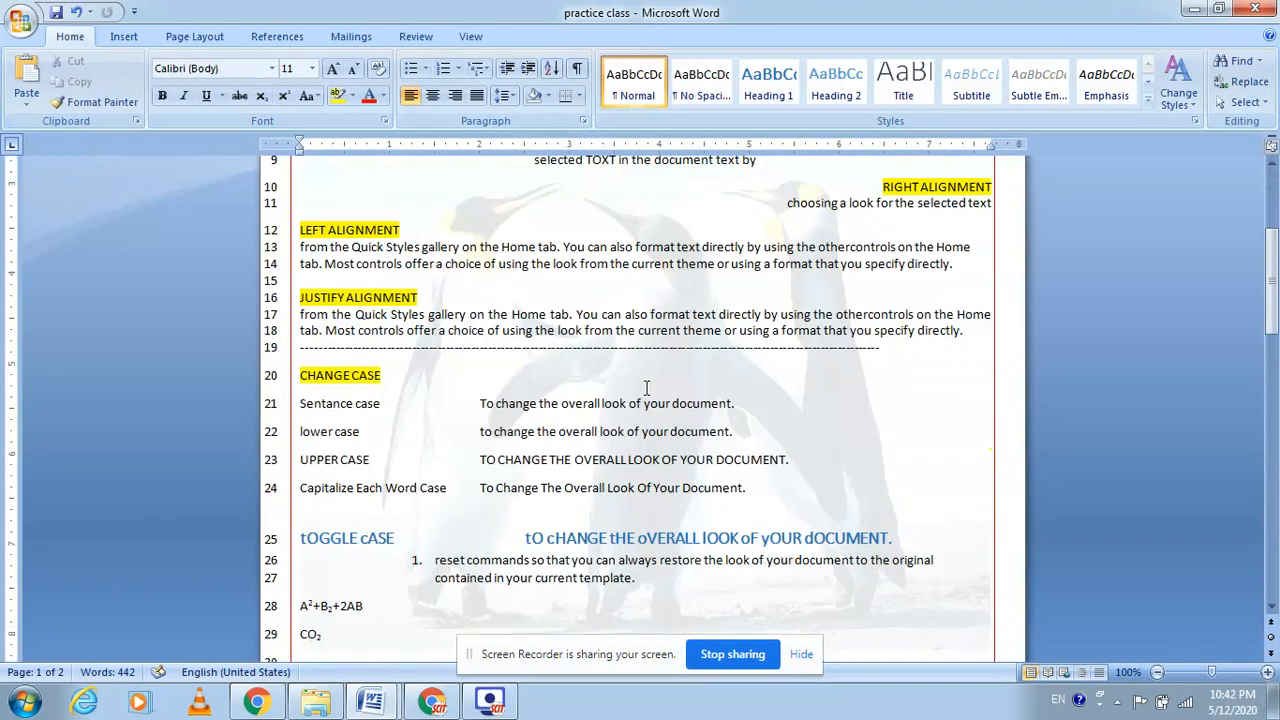
pyautogui.scroll(-10, 646, 387)
pyautogui.scroll(9, 646, 387)
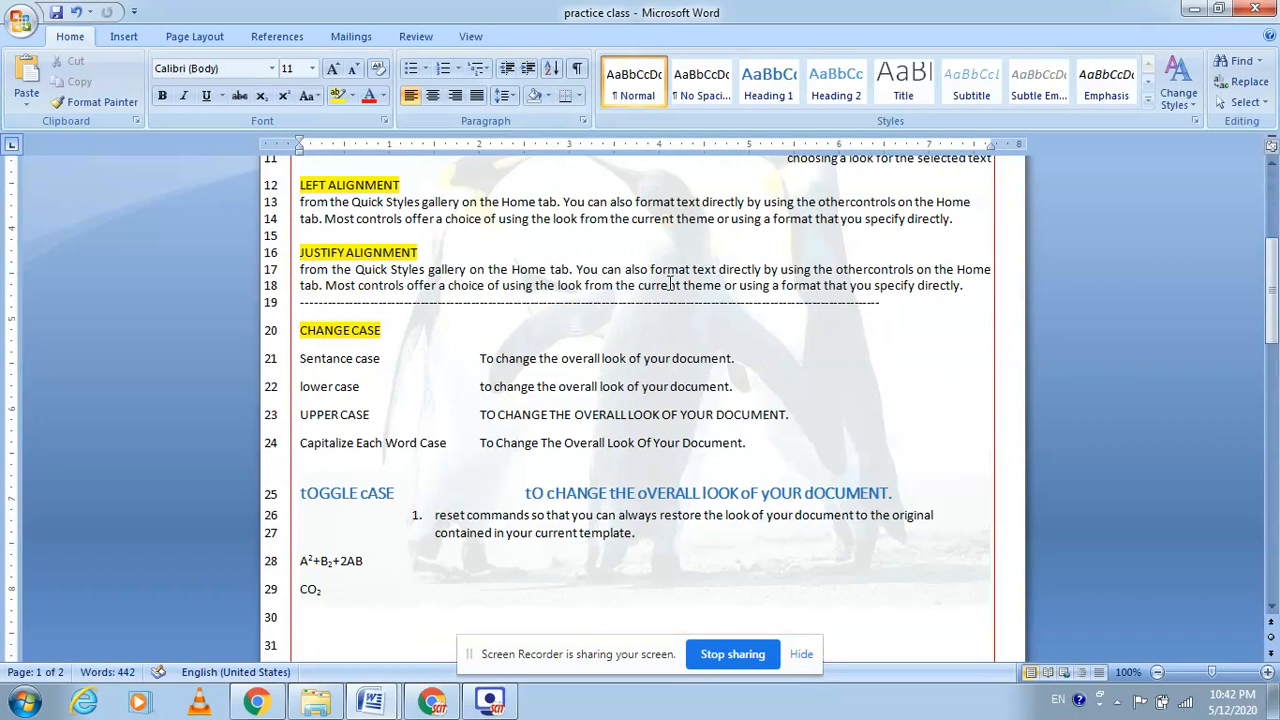
pyautogui.scroll(4, 626, 370)
pyautogui.scroll(-3, 623, 366)
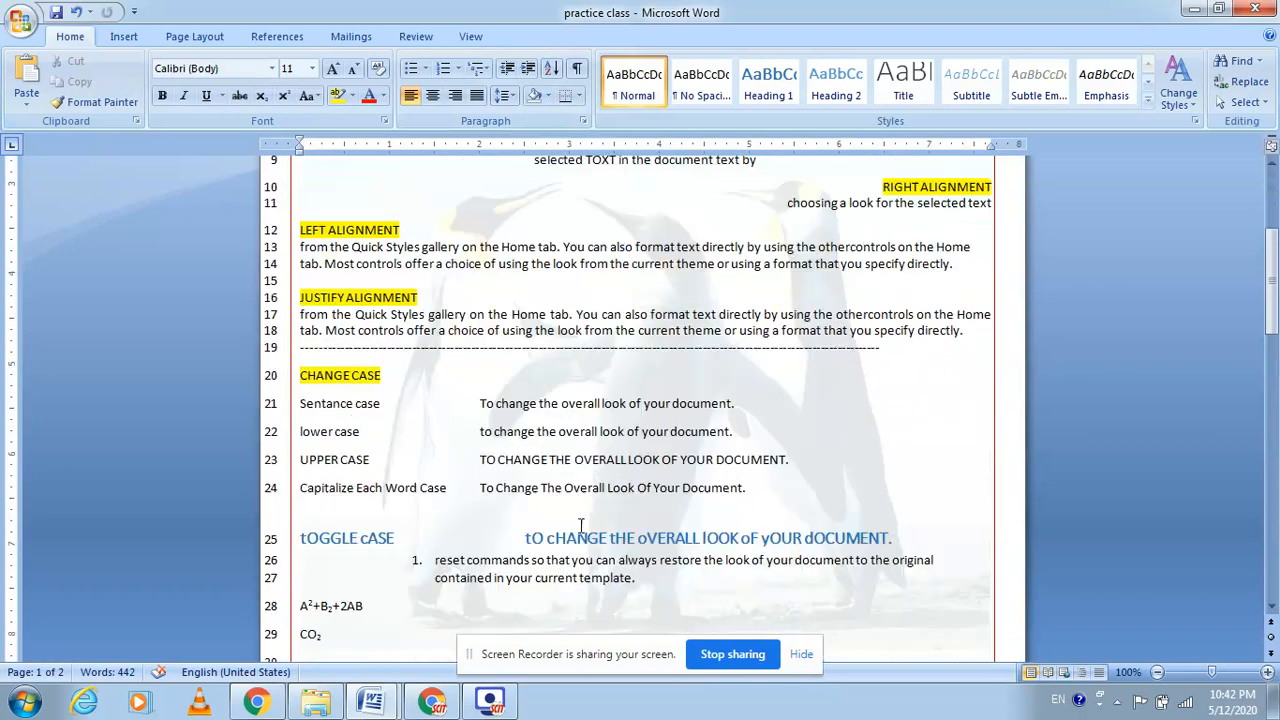
# - Switch to the "practice class II" document window and go back to its first page
pyautogui.moveTo(371, 703)
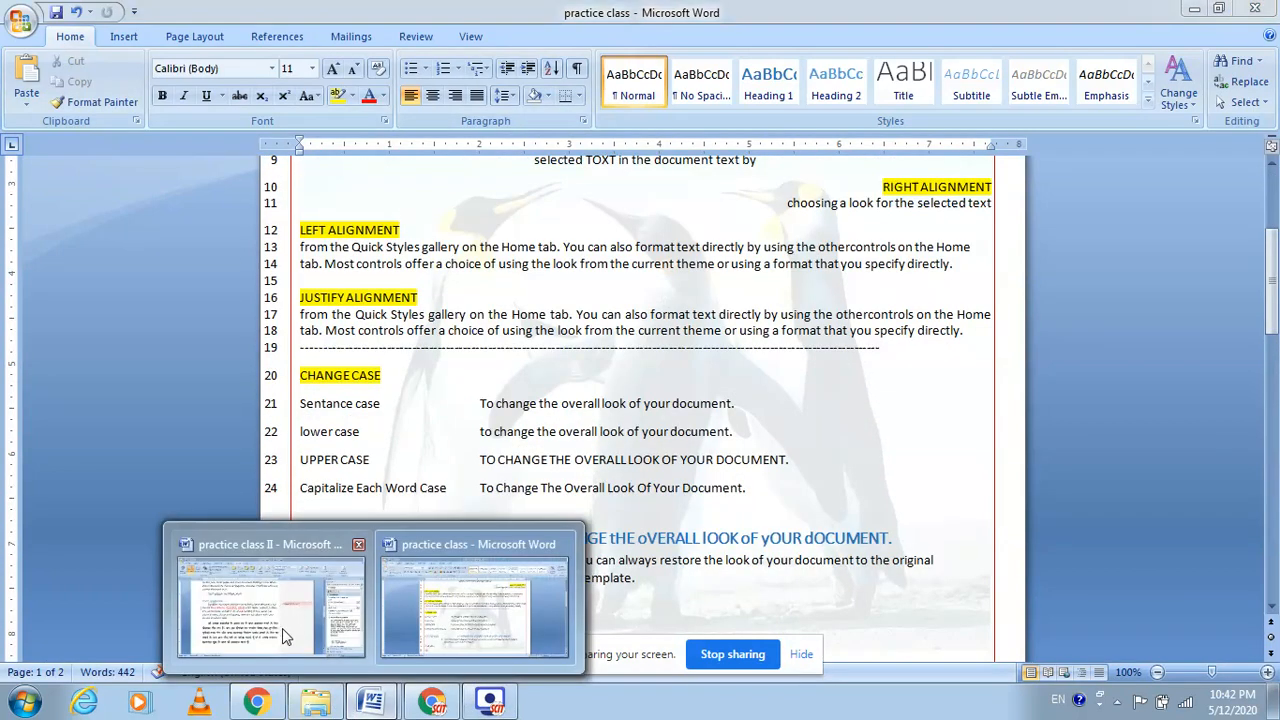
pyautogui.click(282, 628)
pyautogui.scroll(15, 338, 503)
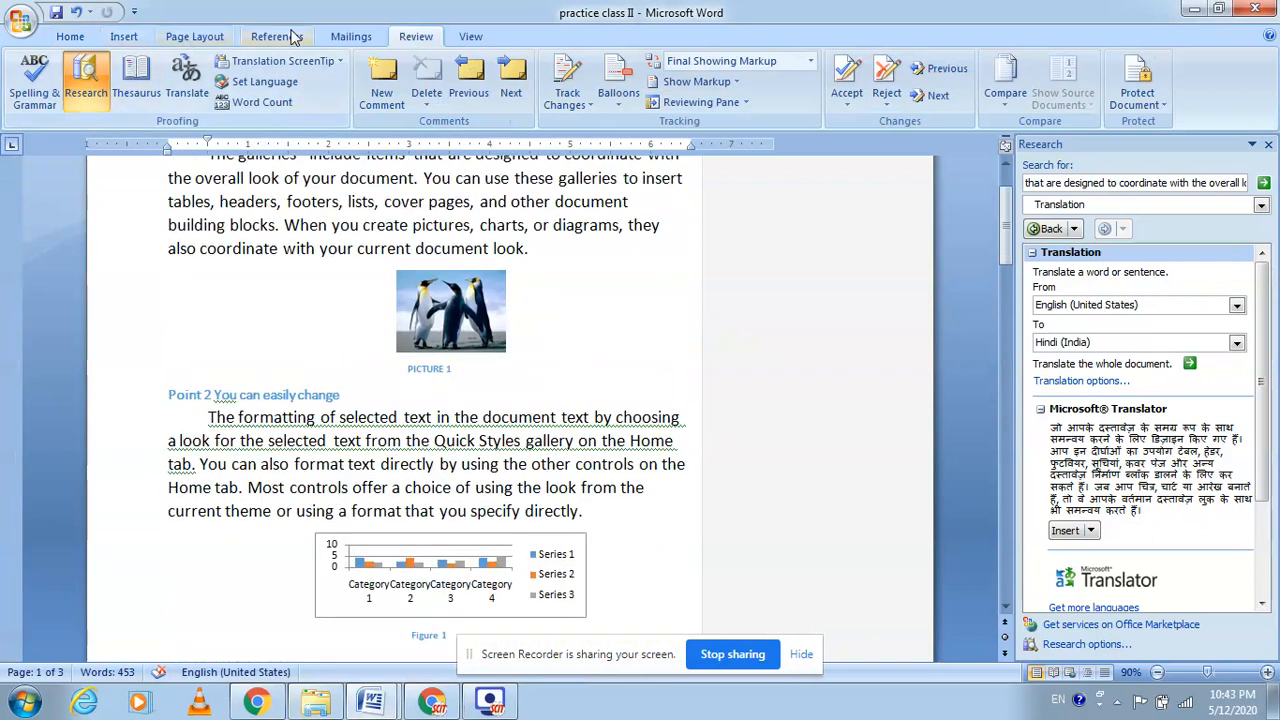
# - Examine the headings and body text of practice class II in Outline view and return to Print Layout
pyautogui.click(469, 37)
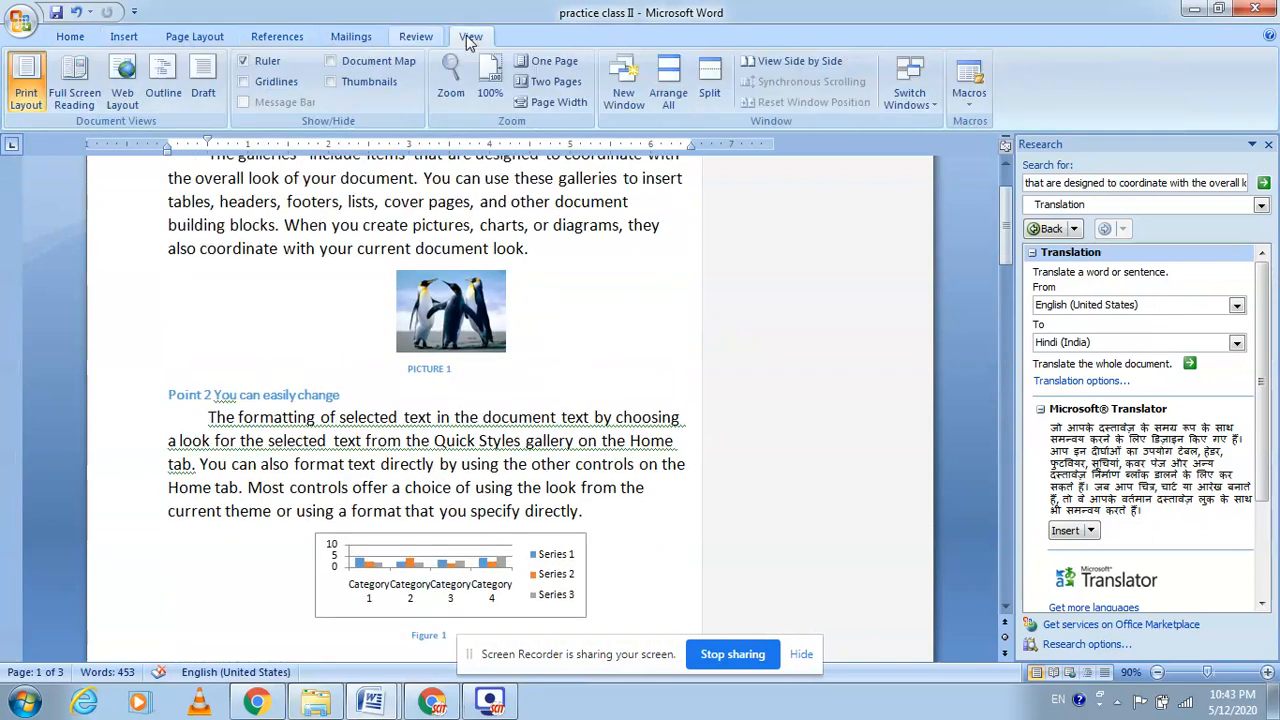
pyautogui.click(163, 80)
pyautogui.scroll(-4, 357, 410)
pyautogui.scroll(5, 357, 410)
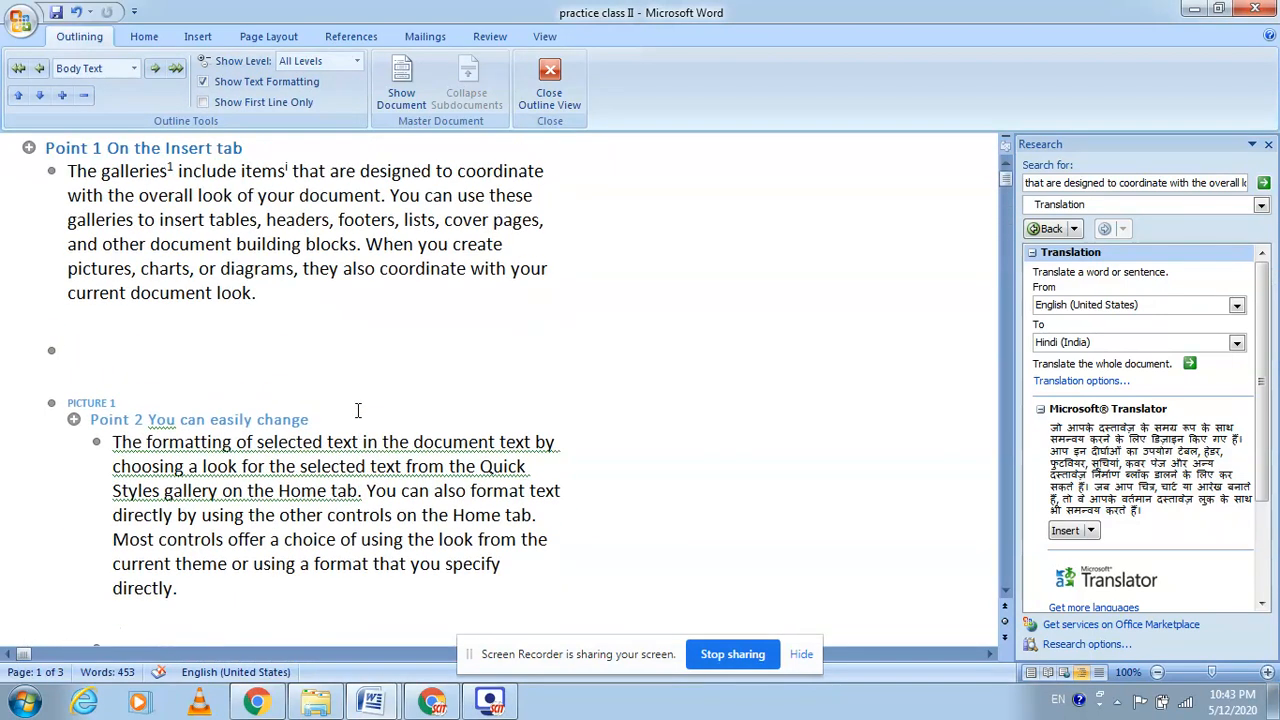
pyautogui.scroll(-6, 357, 410)
pyautogui.scroll(6, 358, 404)
pyautogui.click(548, 88)
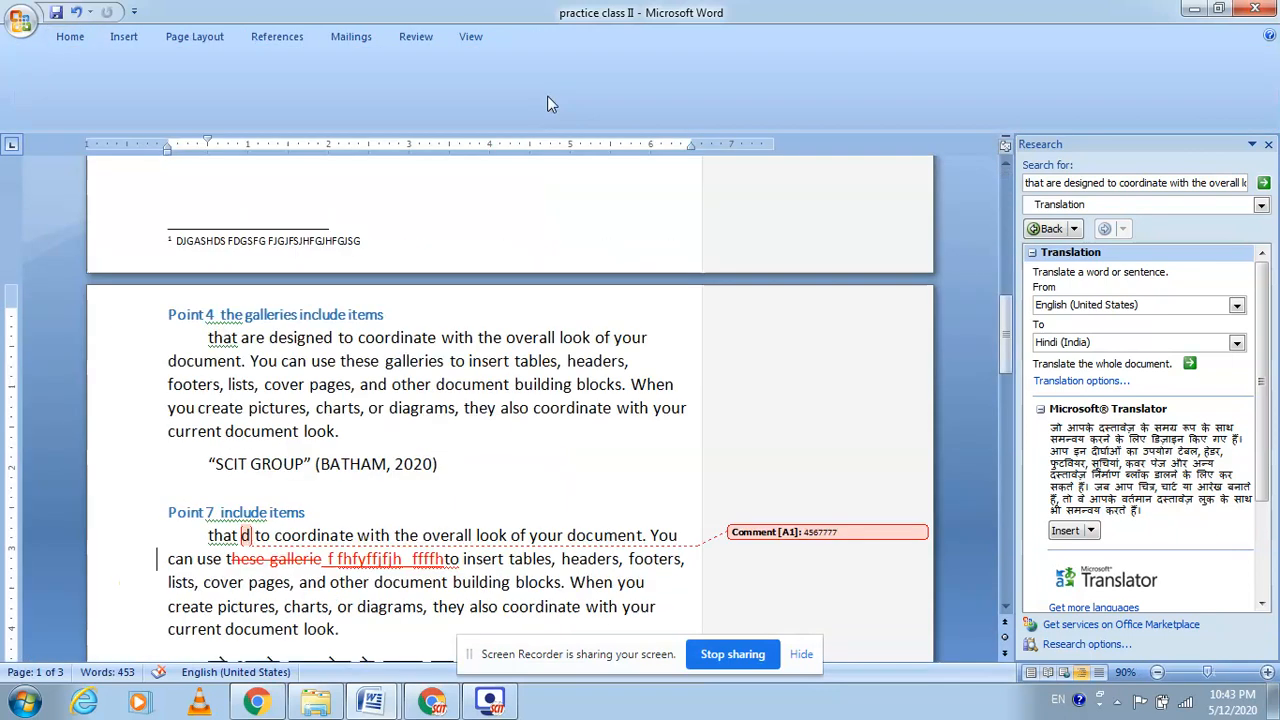
pyautogui.scroll(5, 462, 293)
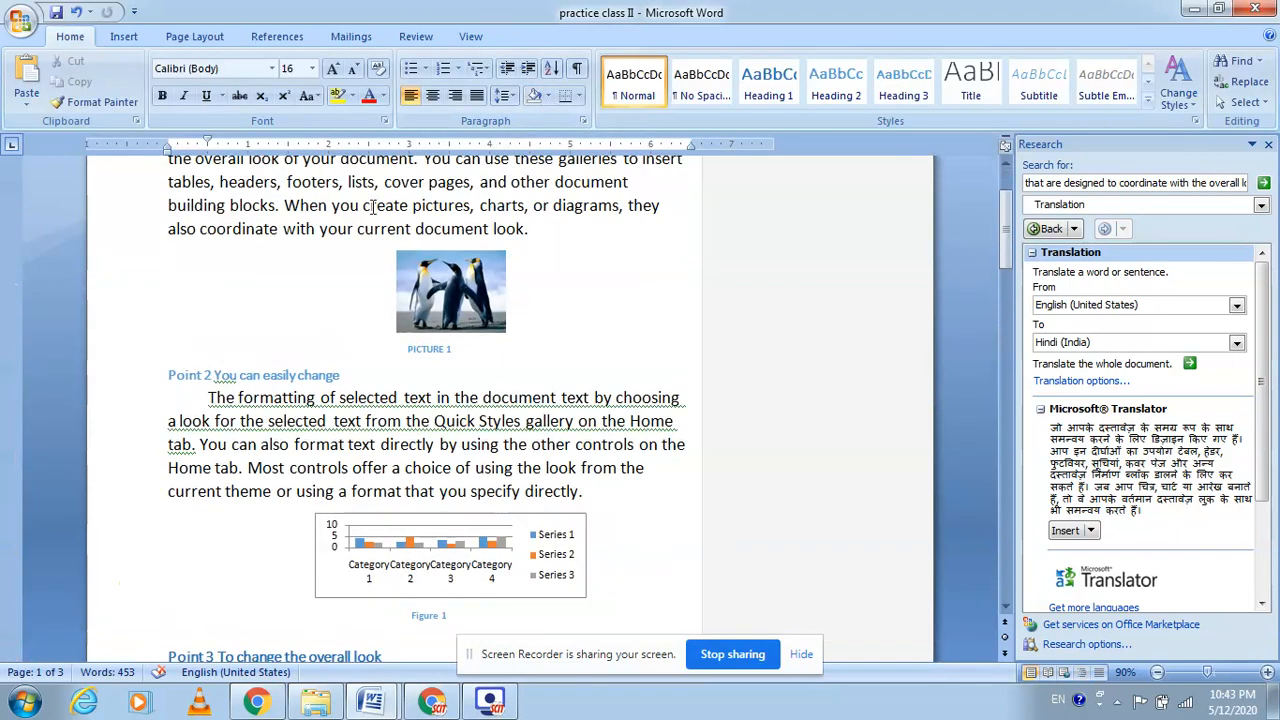
# - View practice class II in Draft view and return it to Print Layout
pyautogui.click(471, 37)
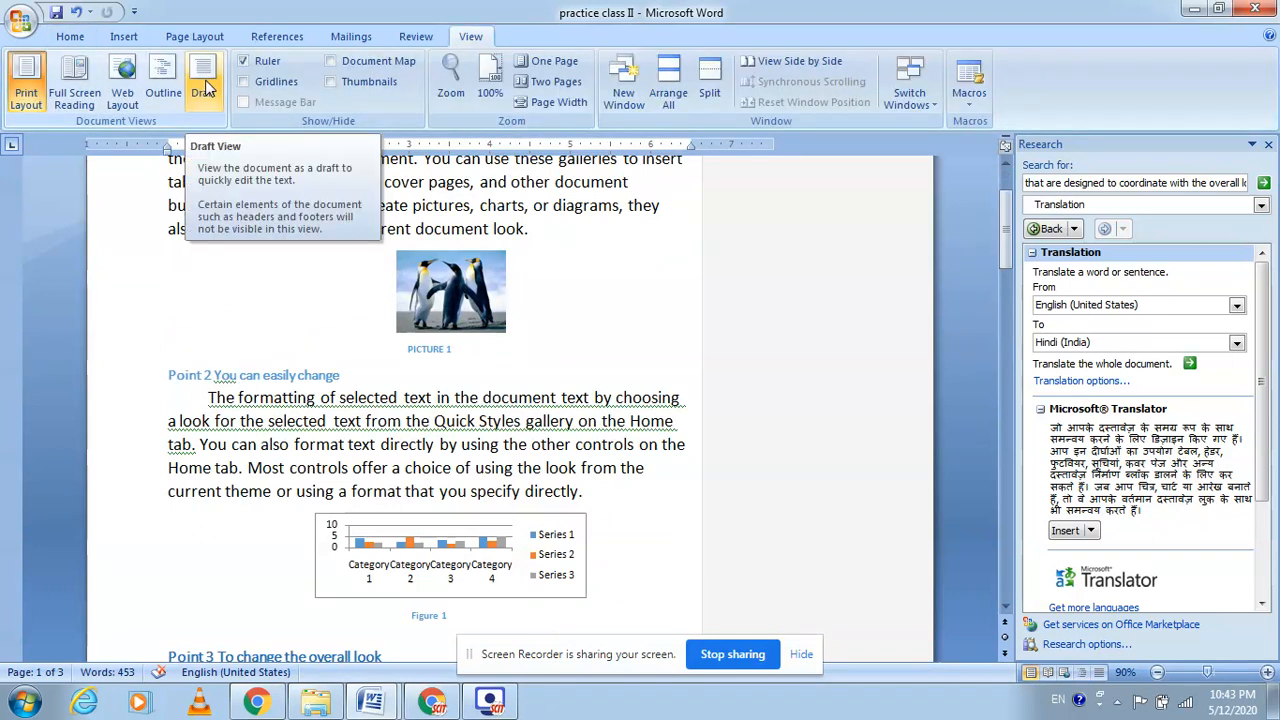
pyautogui.click(204, 86)
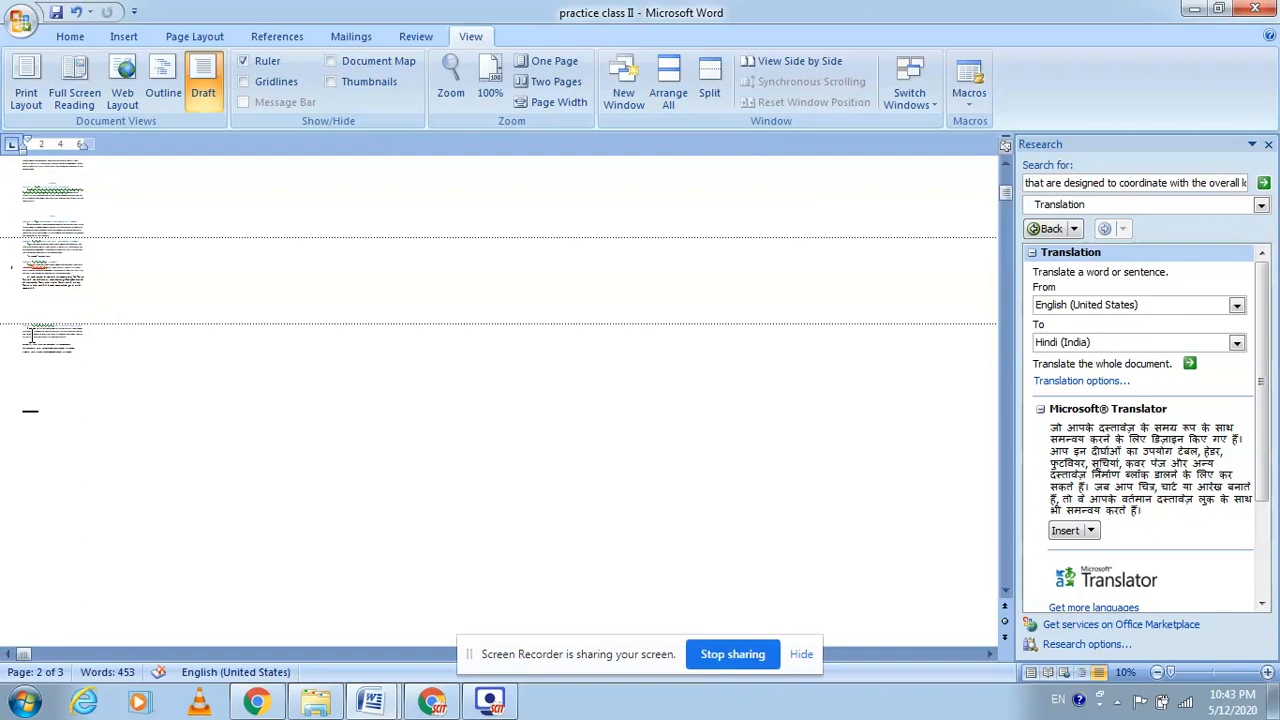
pyautogui.press('super+plus')
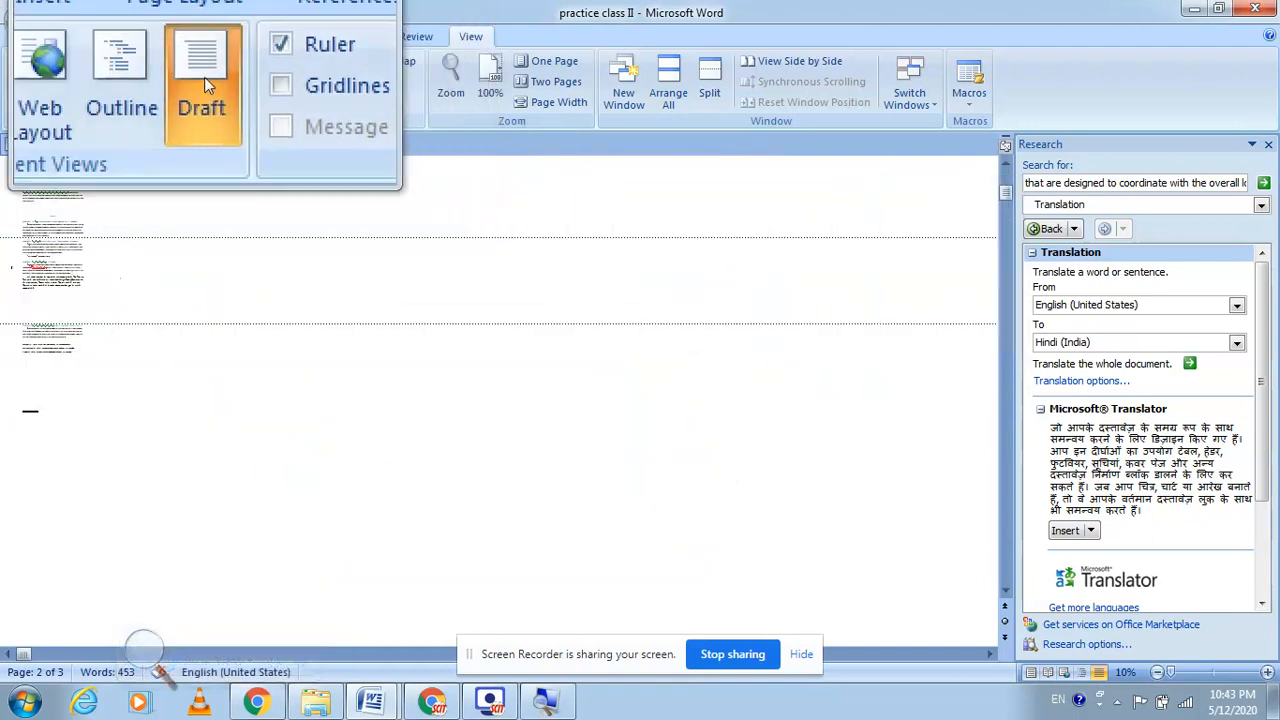
pyautogui.click(26, 85)
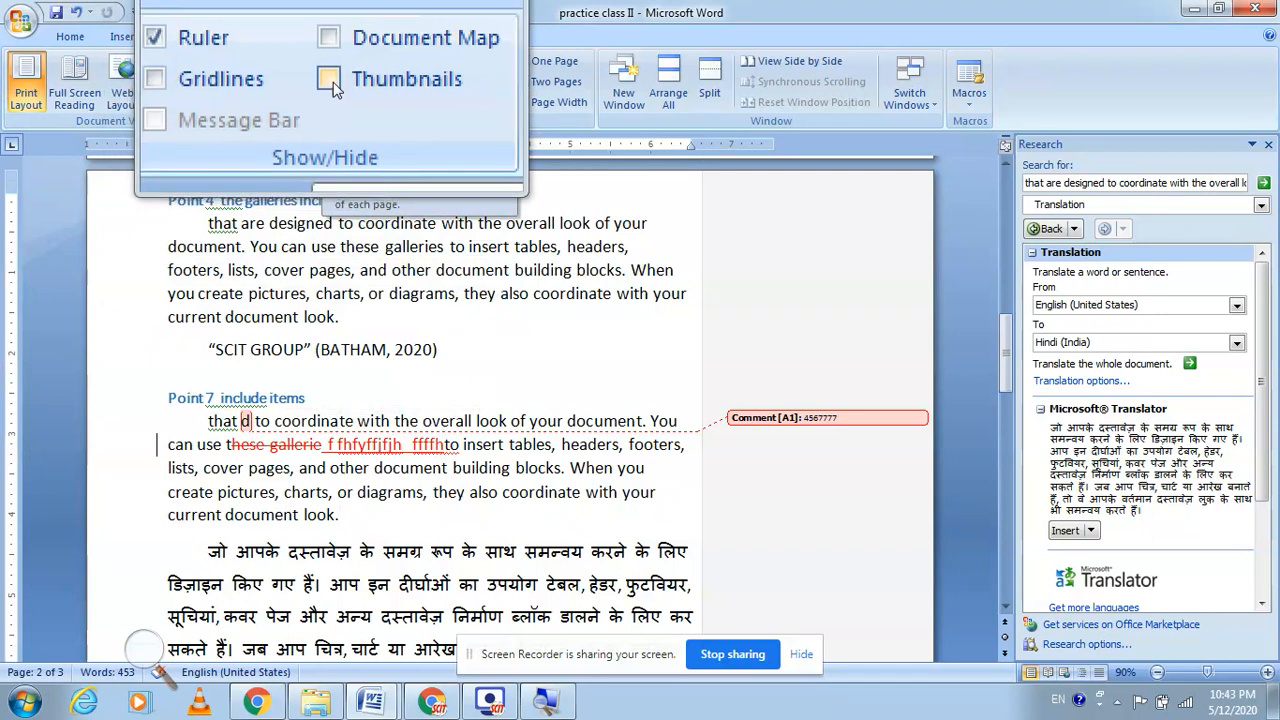
# - Show and hide the page gridlines, and display the Document Map of the headings
pyautogui.click(270, 82)
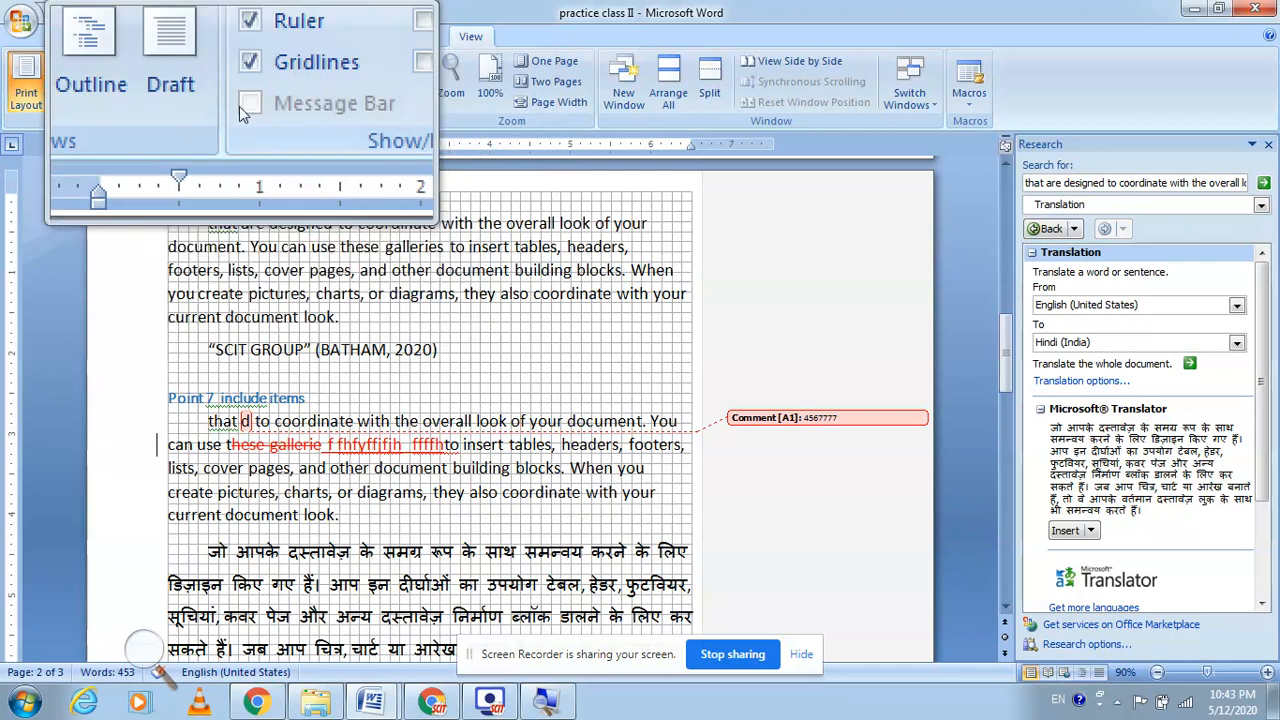
pyautogui.click(262, 82)
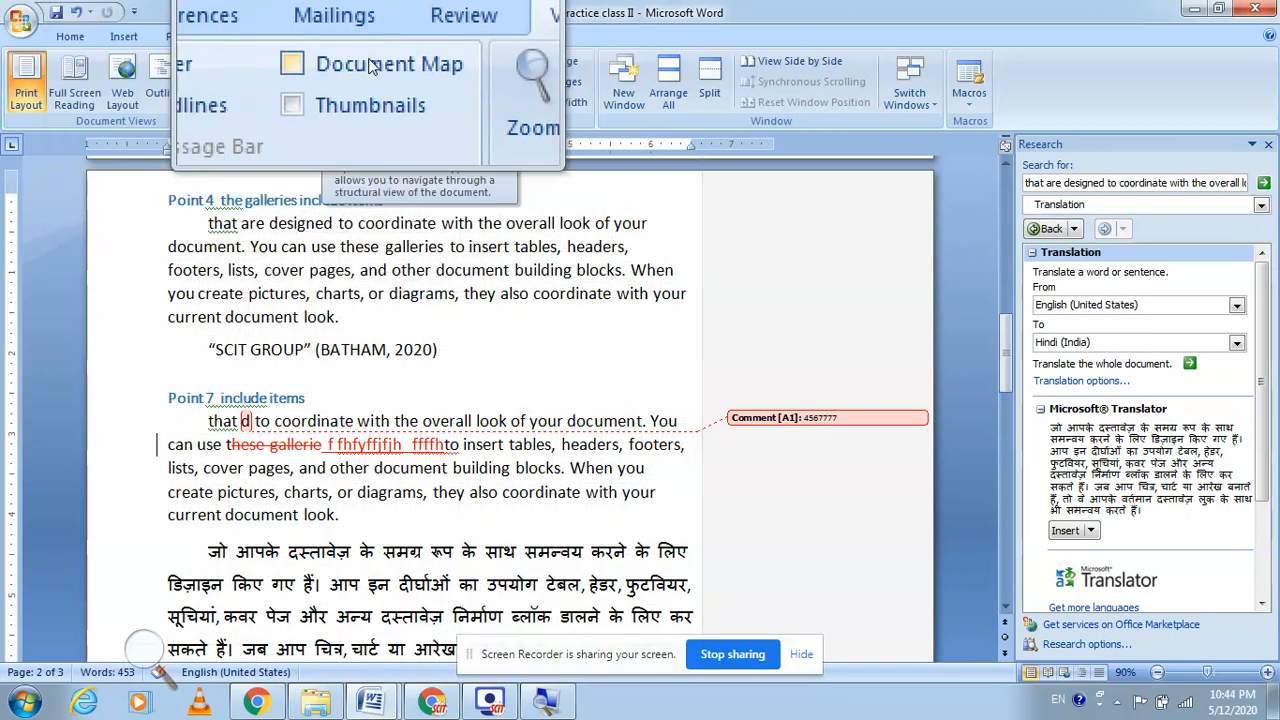
pyautogui.click(370, 65)
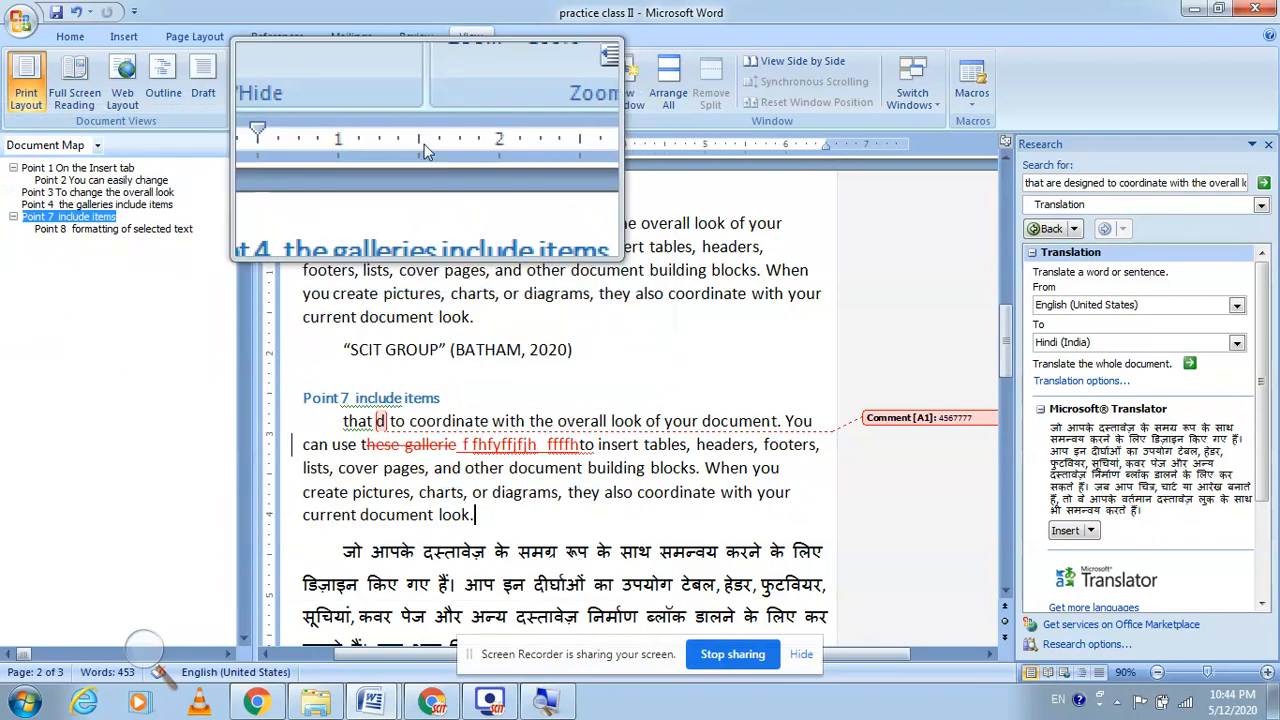
# - Display page thumbnails in place of the Document Map and use them to visit pages 1, 3, 2 and 3
pyautogui.click(331, 82)
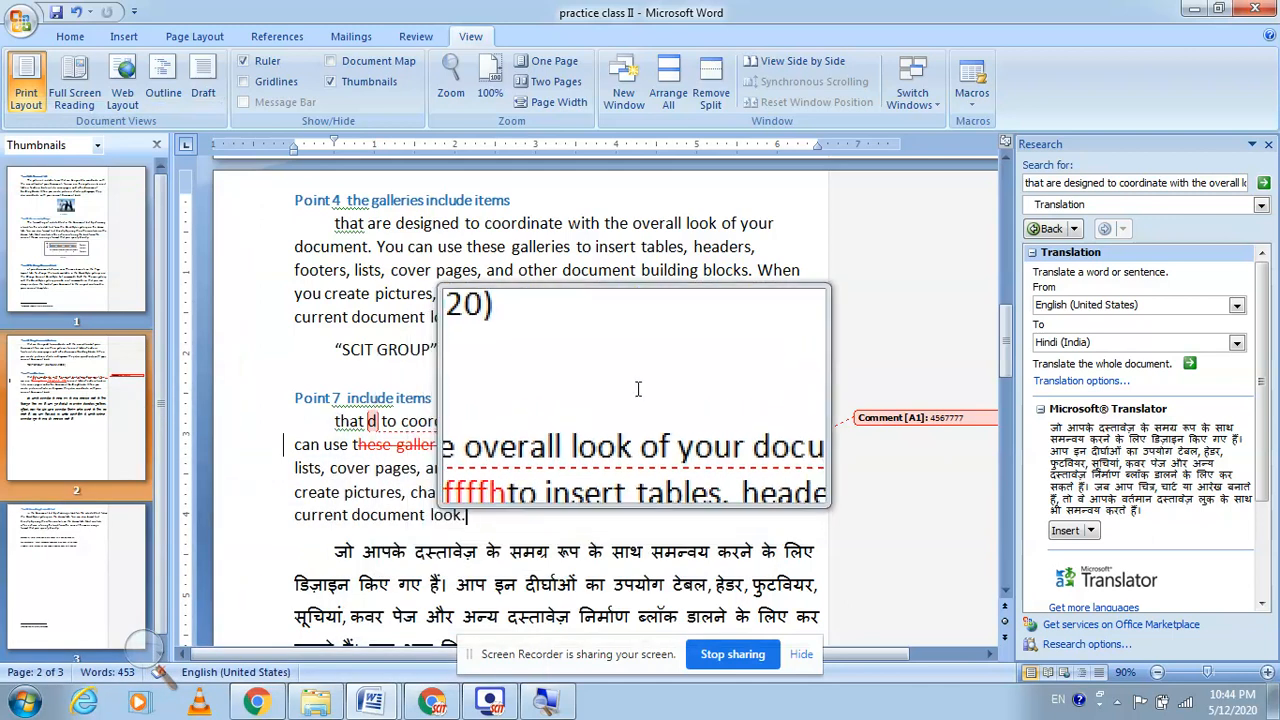
pyautogui.press('super+Escape')
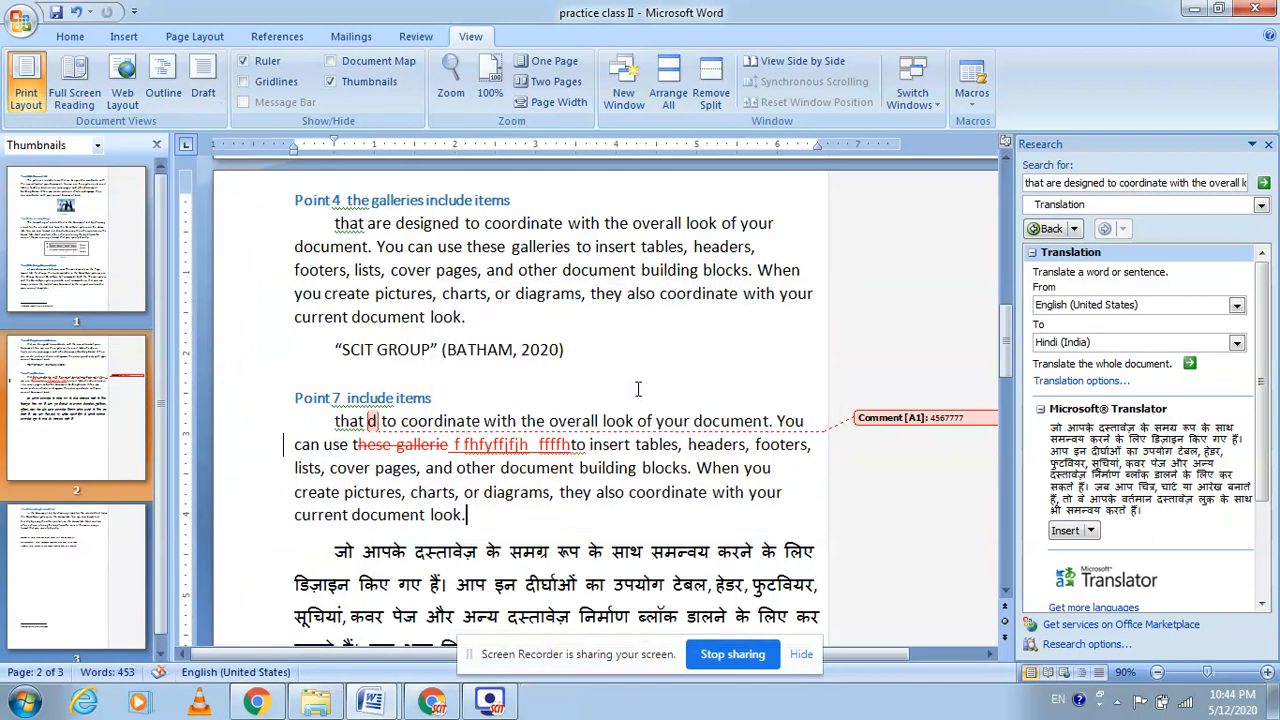
pyautogui.click(124, 275)
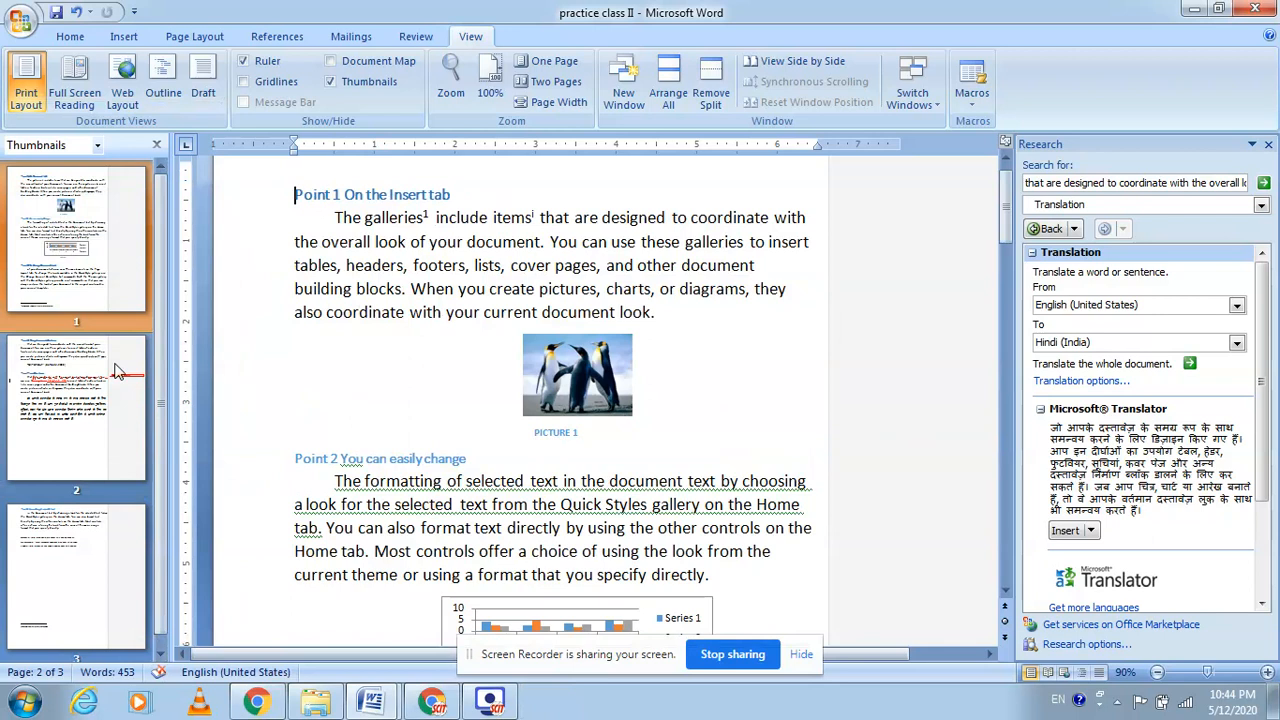
pyautogui.click(112, 545)
pyautogui.click(102, 445)
pyautogui.click(84, 548)
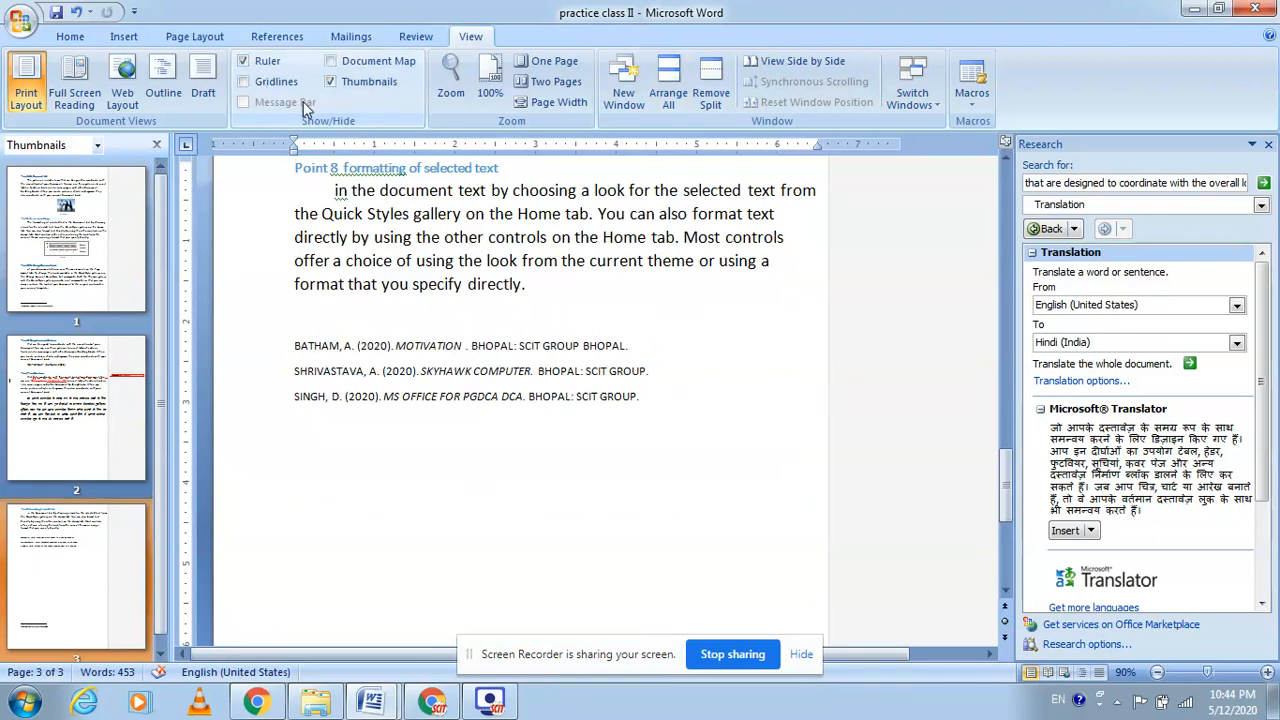
# - Try zoom levels of 100% and 200% on the document, and return it to 100%
pyautogui.click(446, 94)
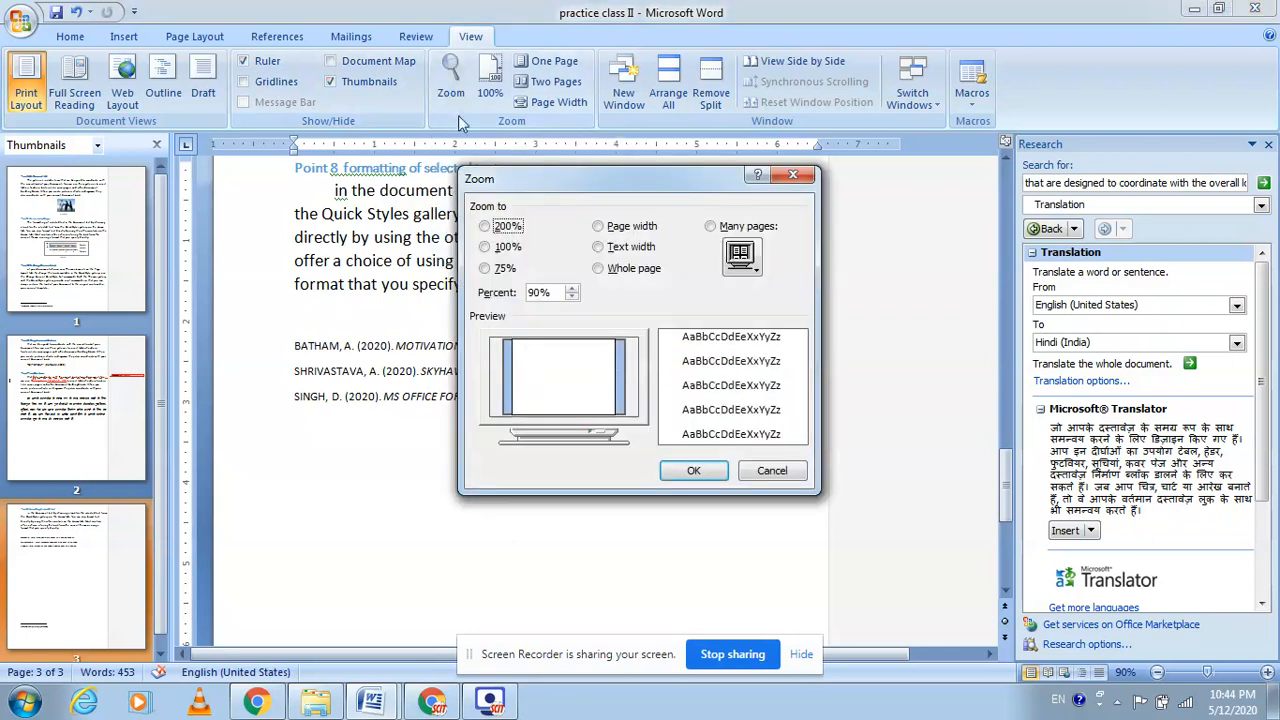
pyautogui.click(507, 247)
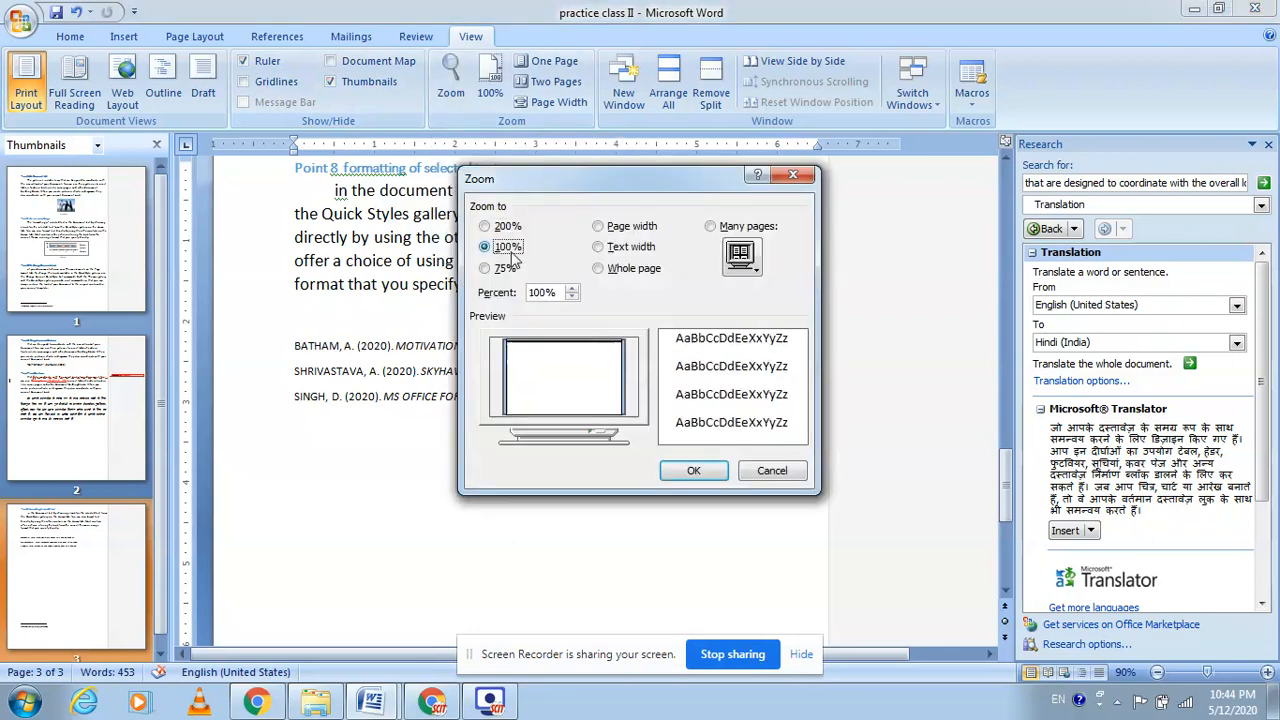
pyautogui.click(714, 477)
pyautogui.click(450, 95)
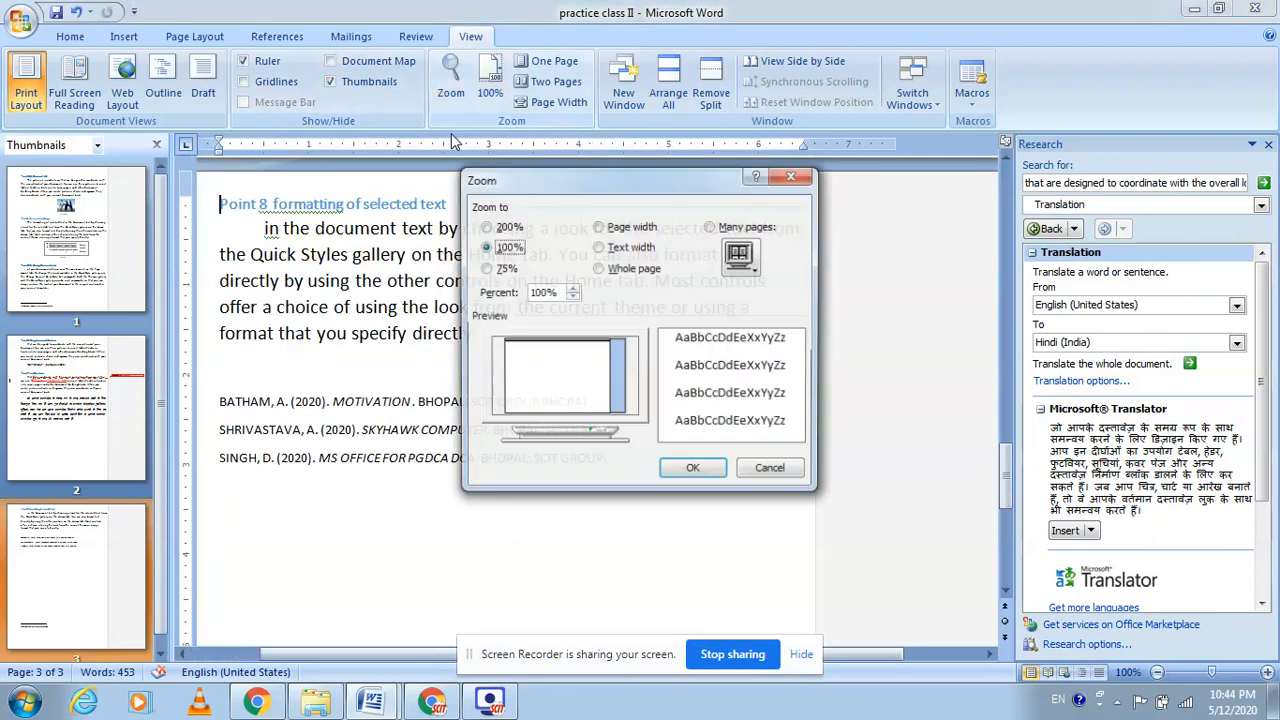
pyautogui.click(502, 227)
pyautogui.click(683, 464)
pyautogui.click(481, 73)
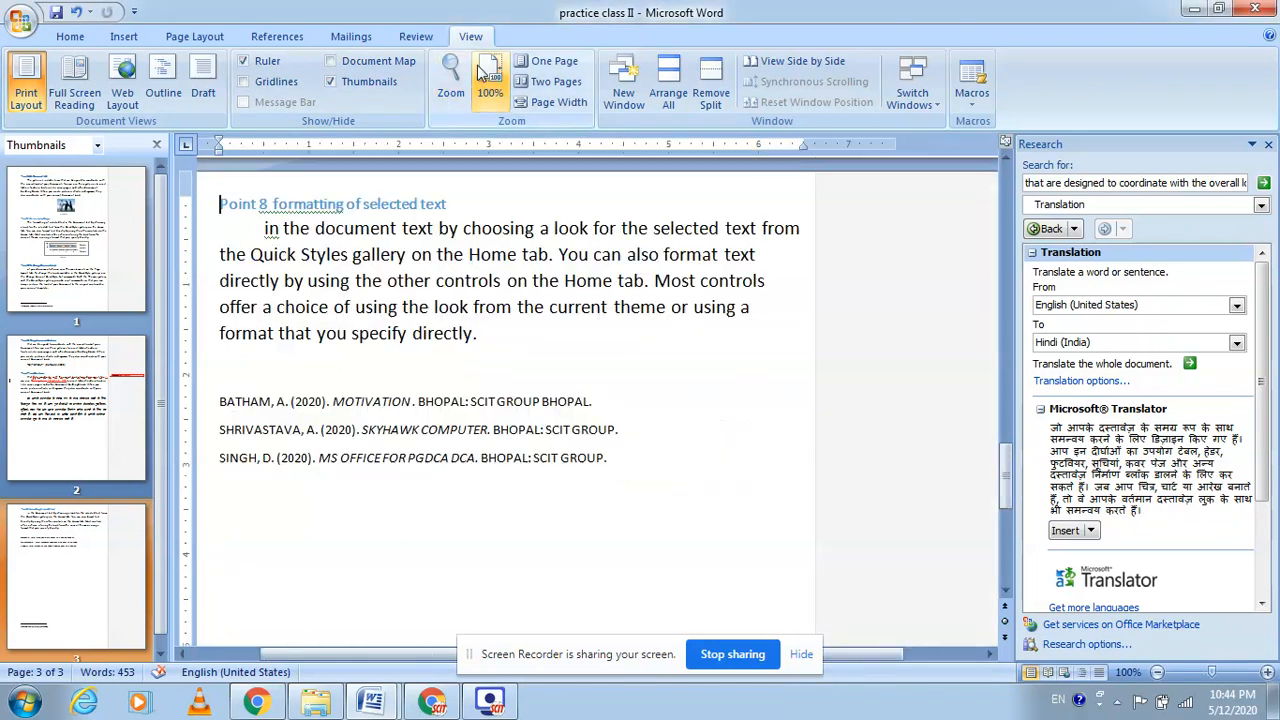
# - Display the document one page at a time and as two pages together, and look at the first pages
pyautogui.click(556, 63)
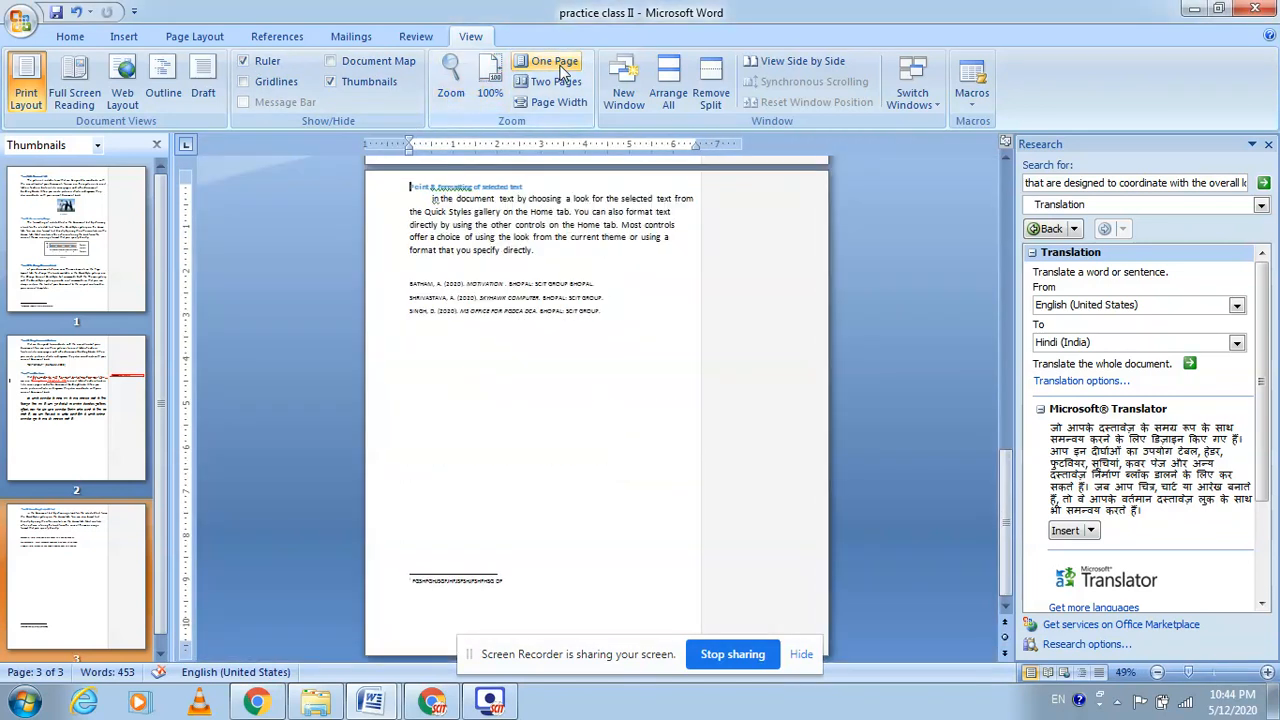
pyautogui.click(558, 83)
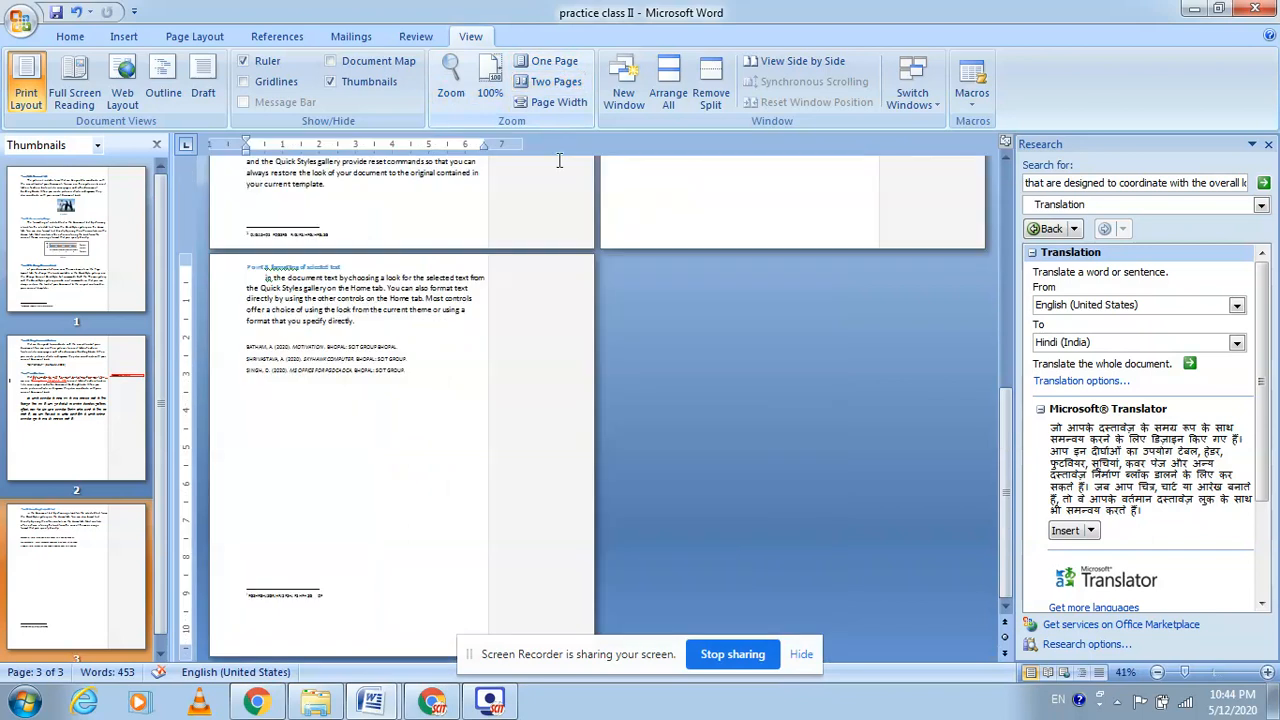
pyautogui.scroll(5, 560, 160)
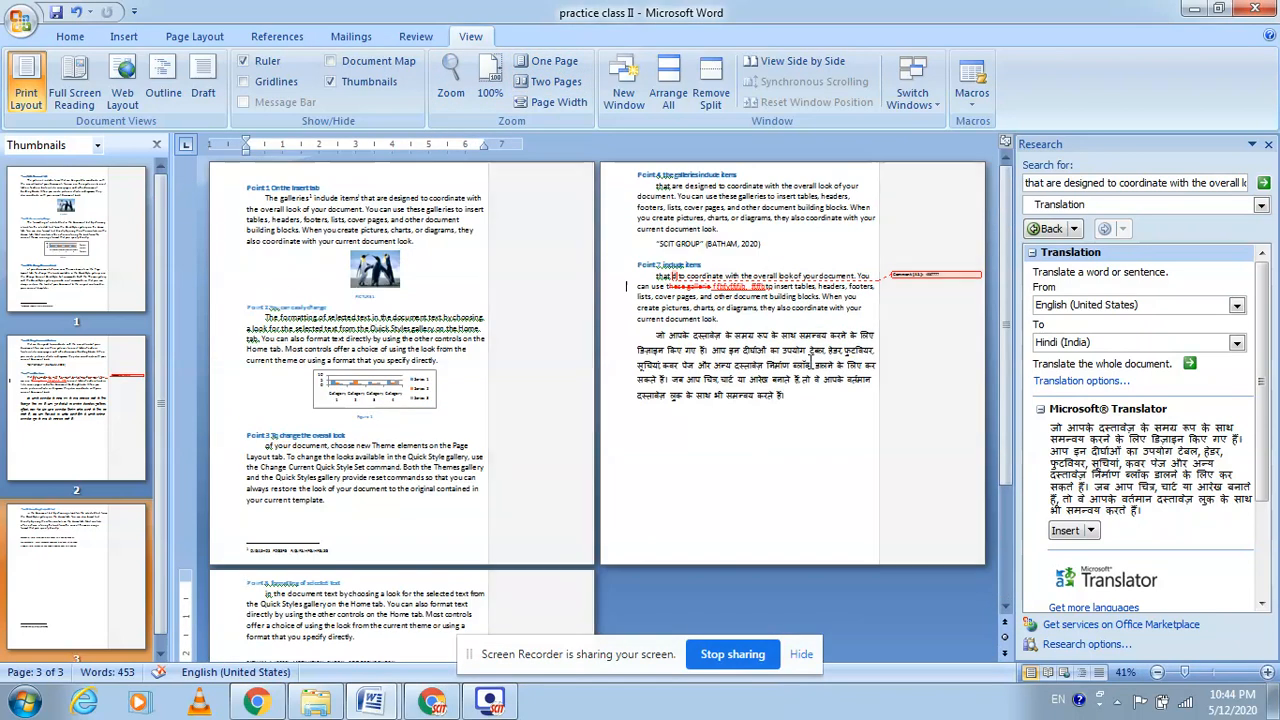
# - Close the Thumbnails and Research panes and fit the first page of the document to page width
pyautogui.click(157, 146)
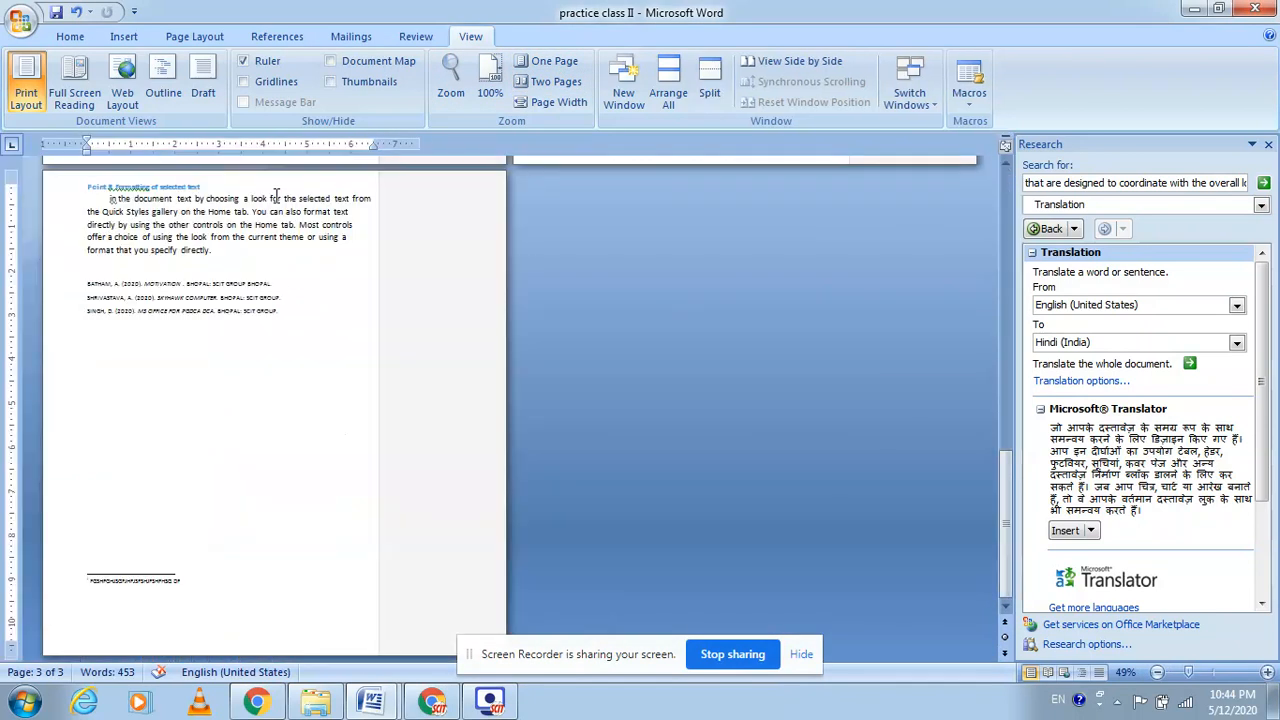
pyautogui.click(1267, 146)
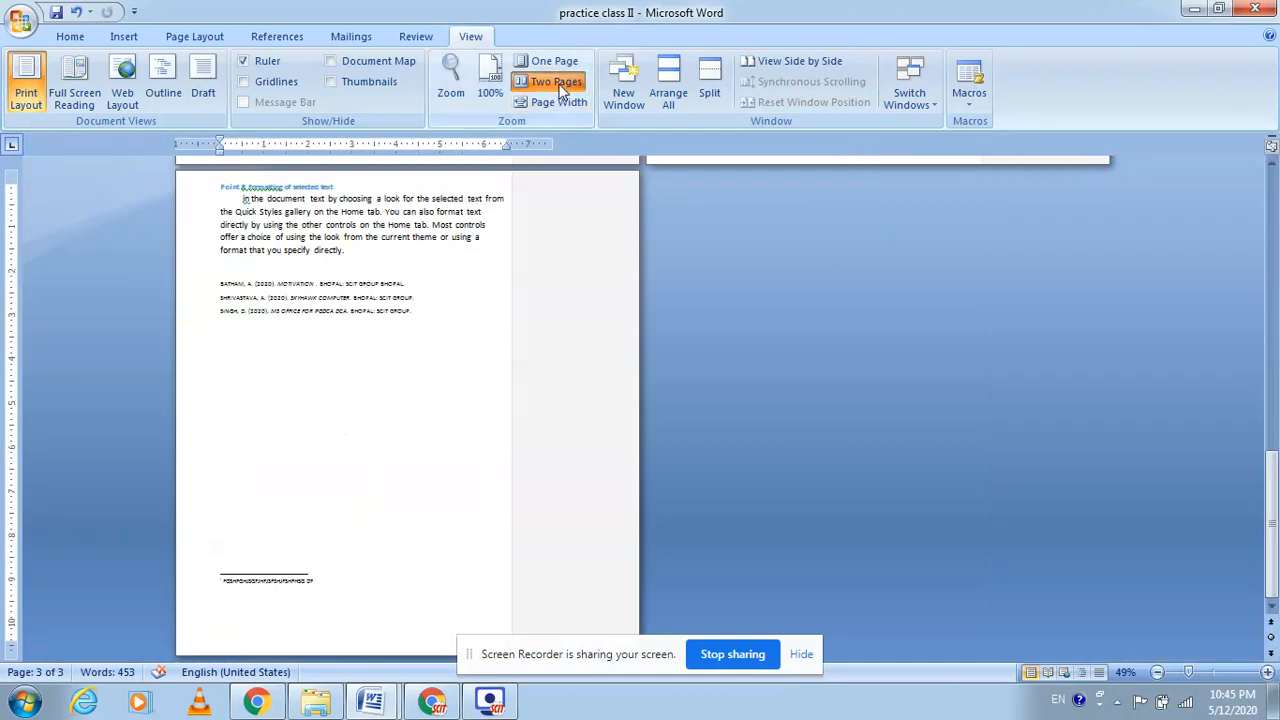
pyautogui.scroll(2, 459, 281)
pyautogui.scroll(5, 459, 281)
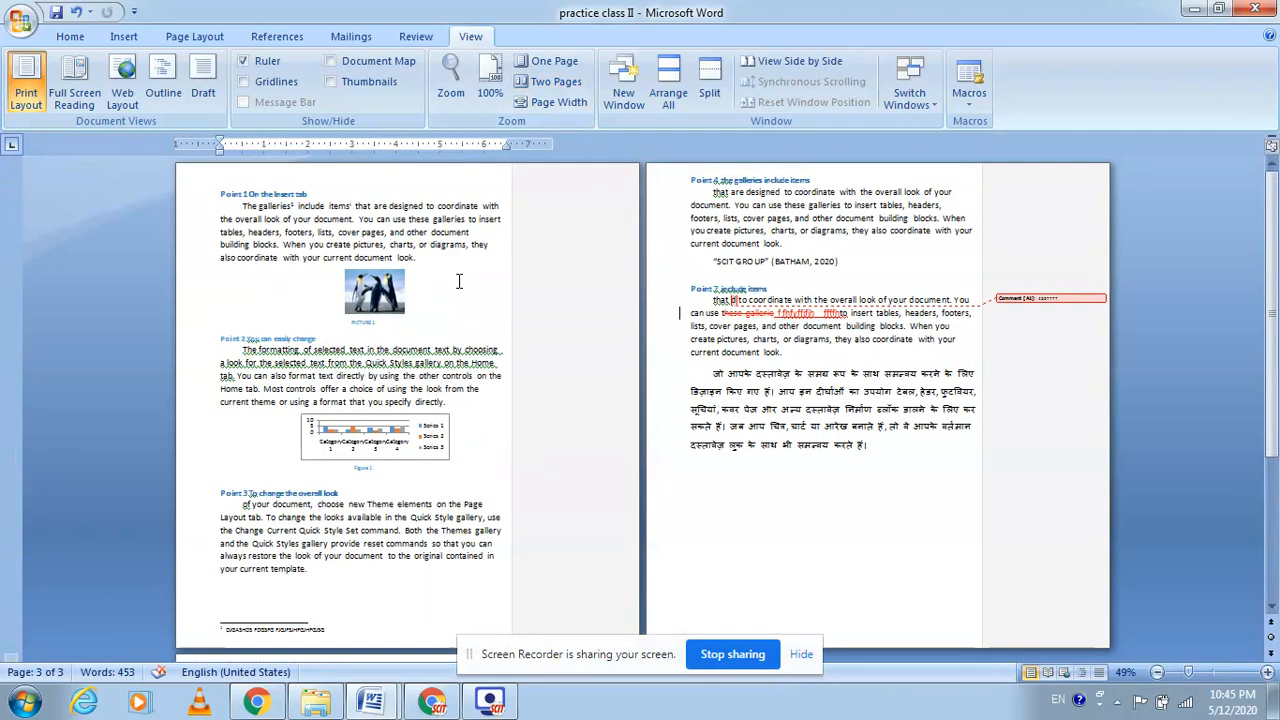
pyautogui.click(553, 104)
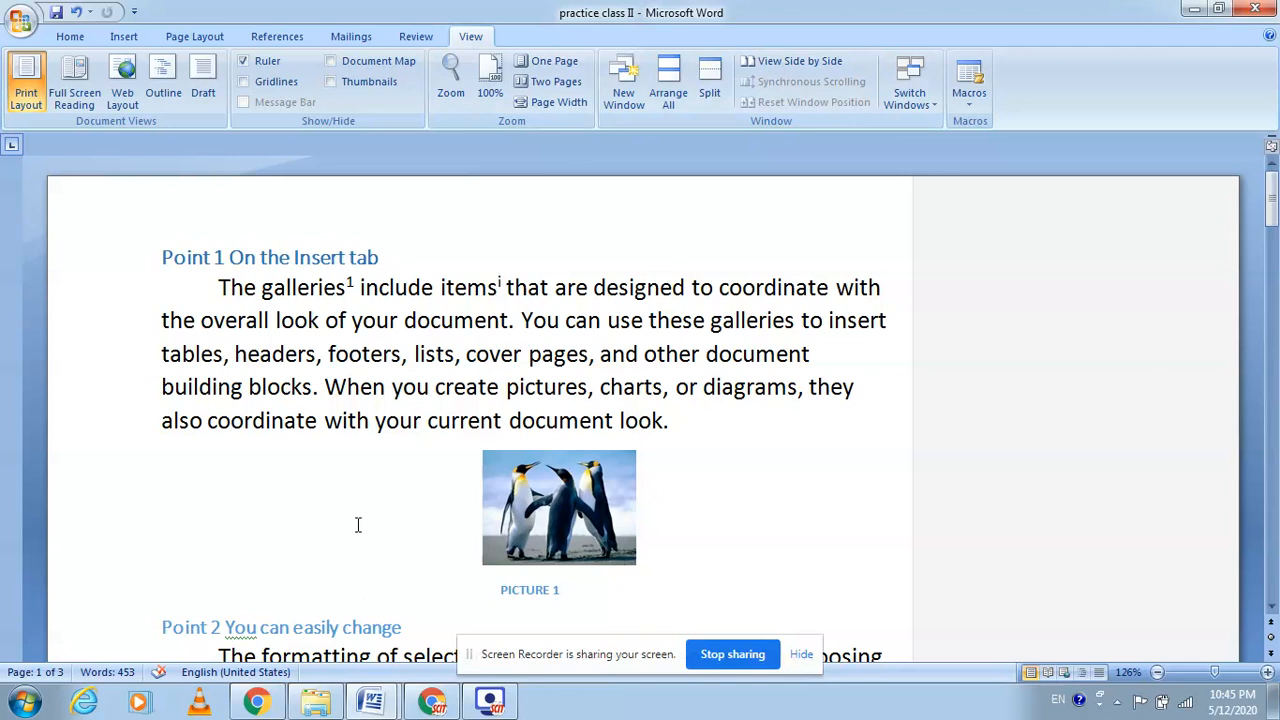
# - Check which documents are open and create a second window of practice class II
pyautogui.moveTo(370, 700)
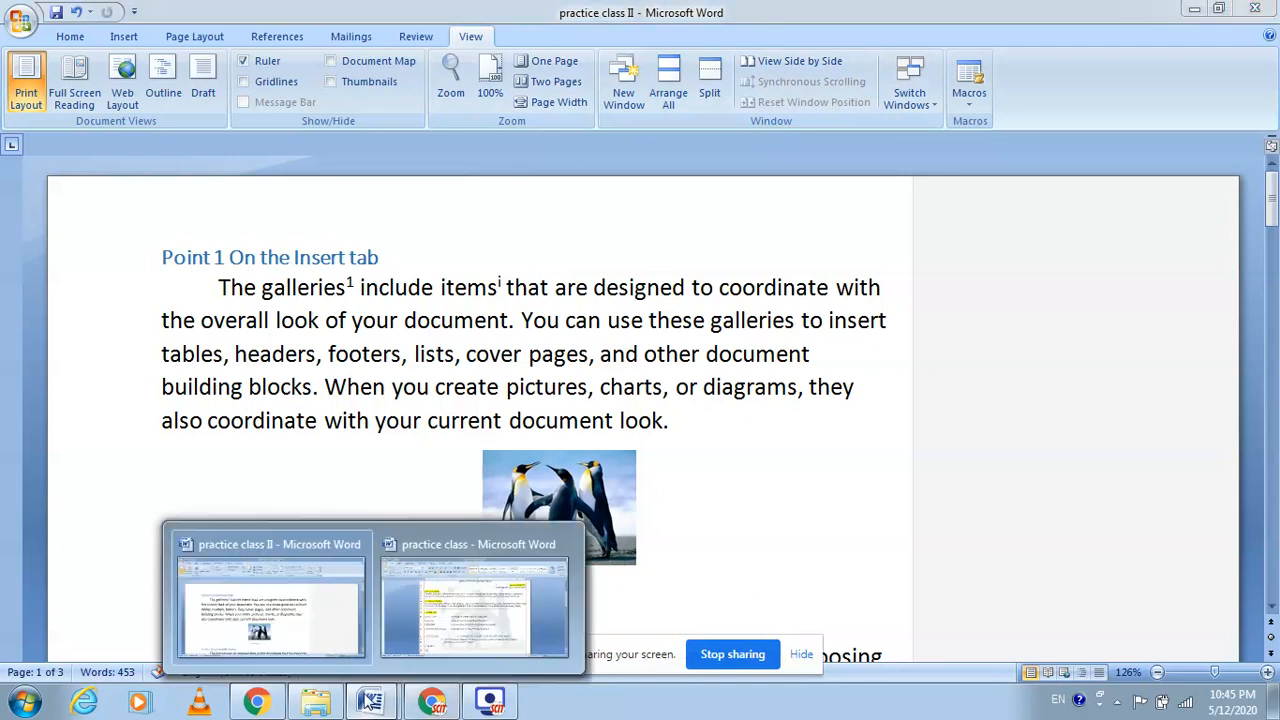
pyautogui.moveTo(383, 613)
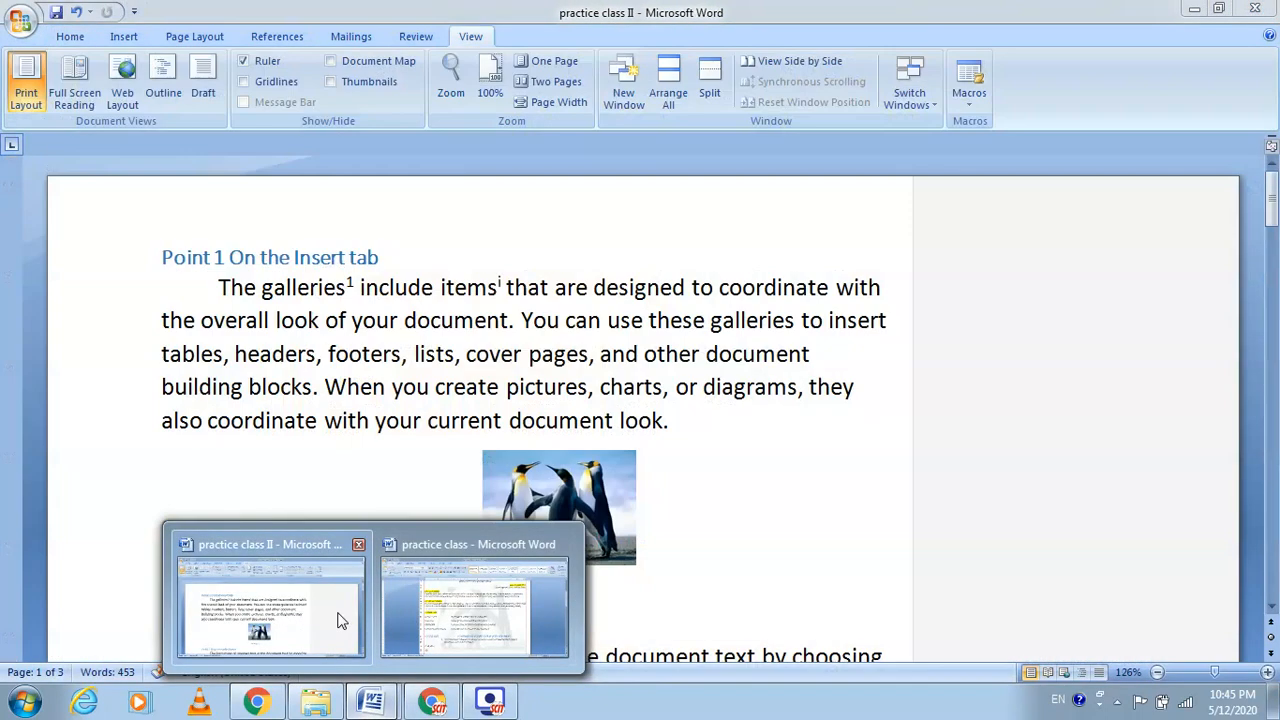
pyautogui.click(340, 620)
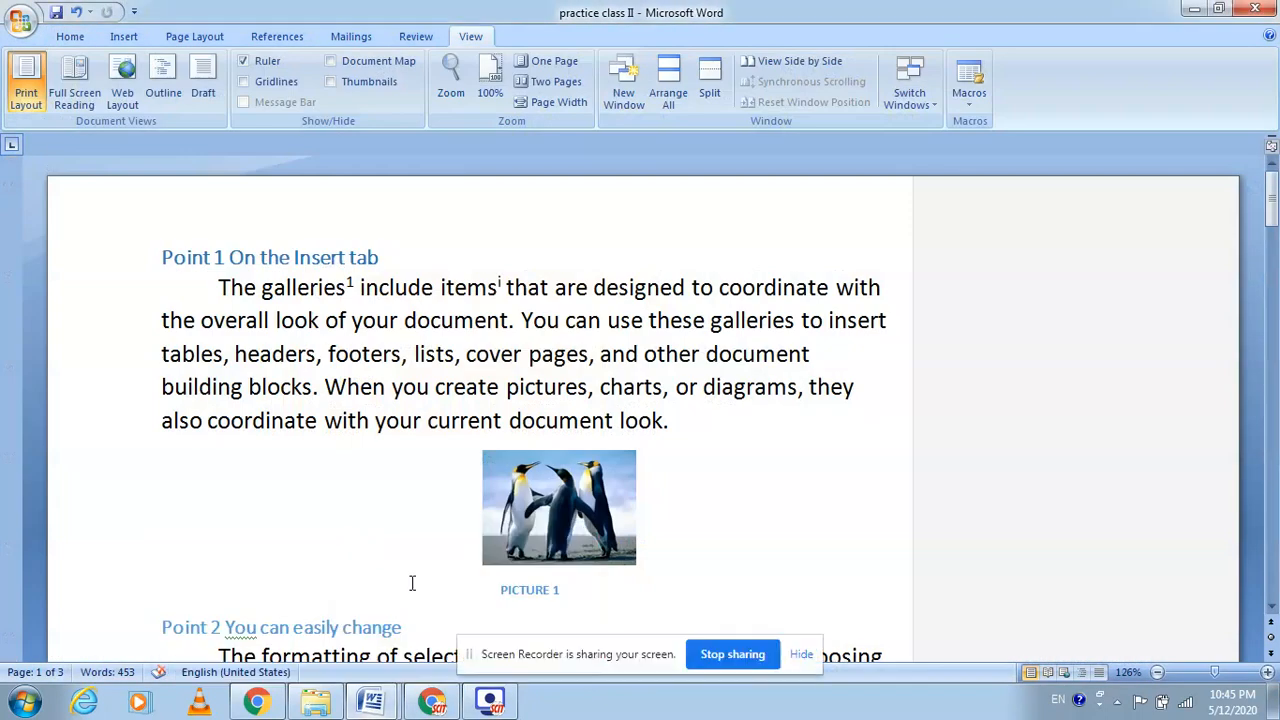
pyautogui.click(629, 95)
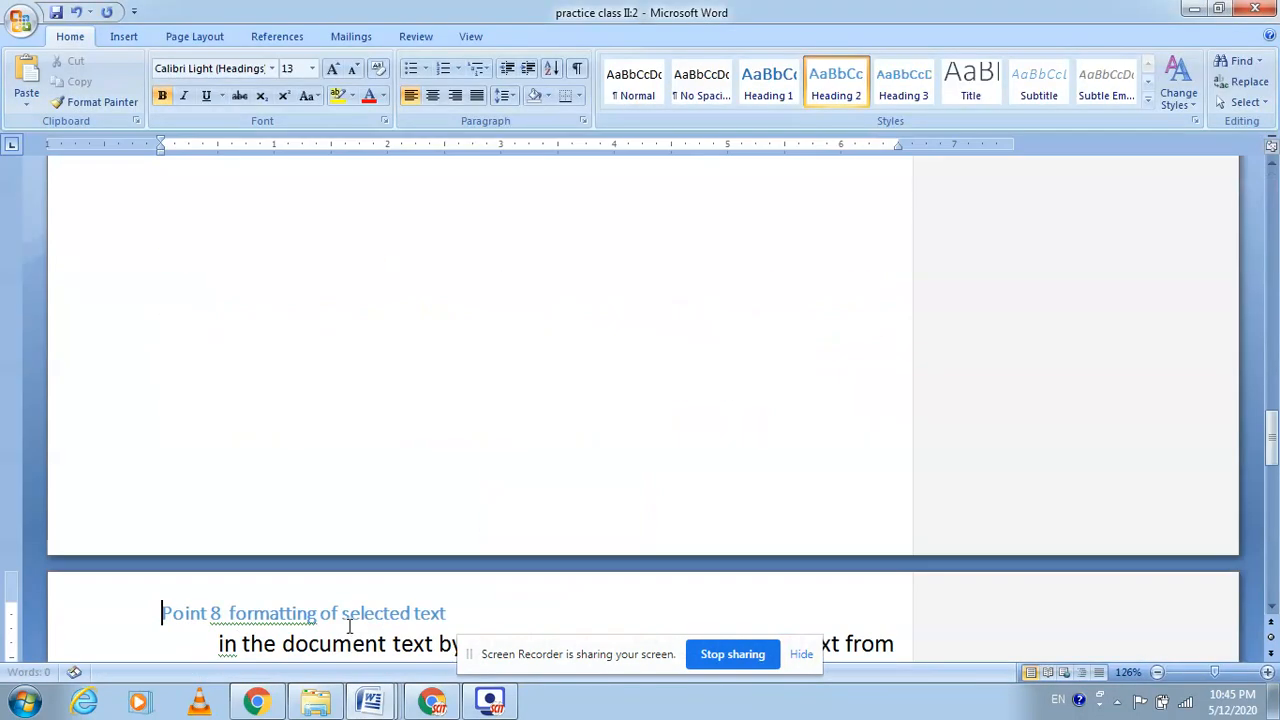
pyautogui.moveTo(370, 703)
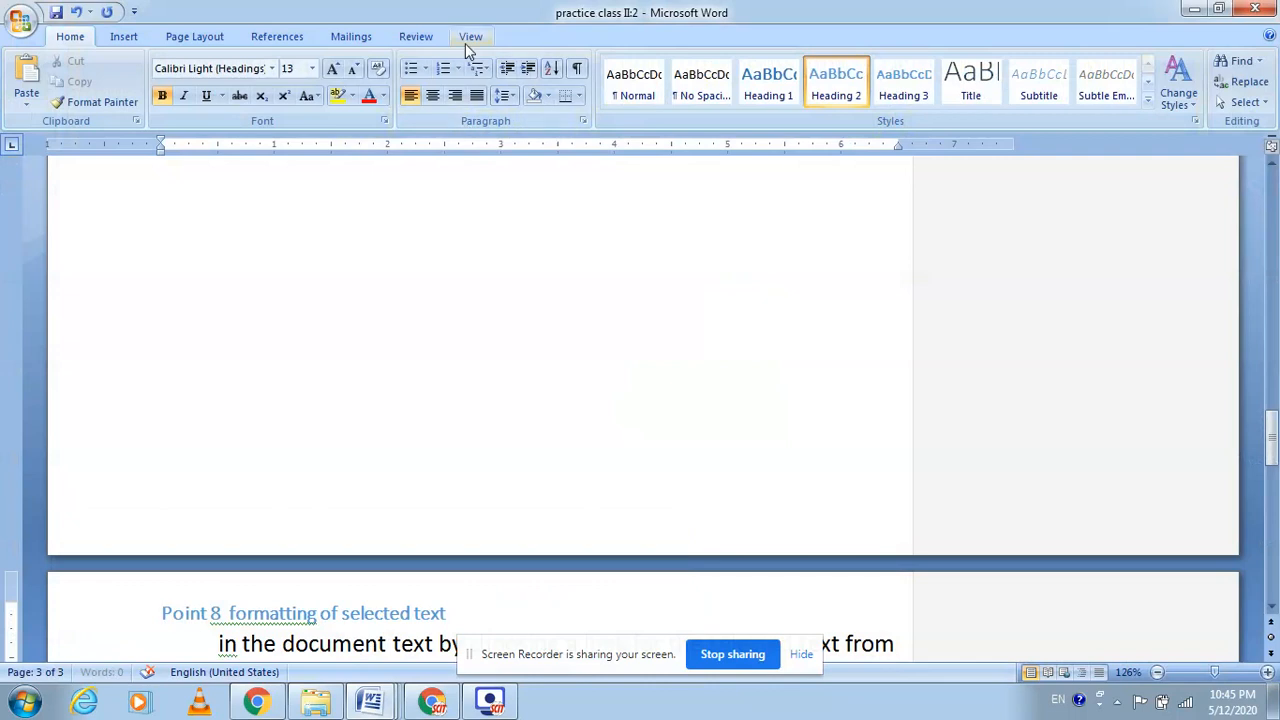
# - Arrange all open document windows together, visit the stacked windows, and maximize practice class II:1
pyautogui.click(468, 40)
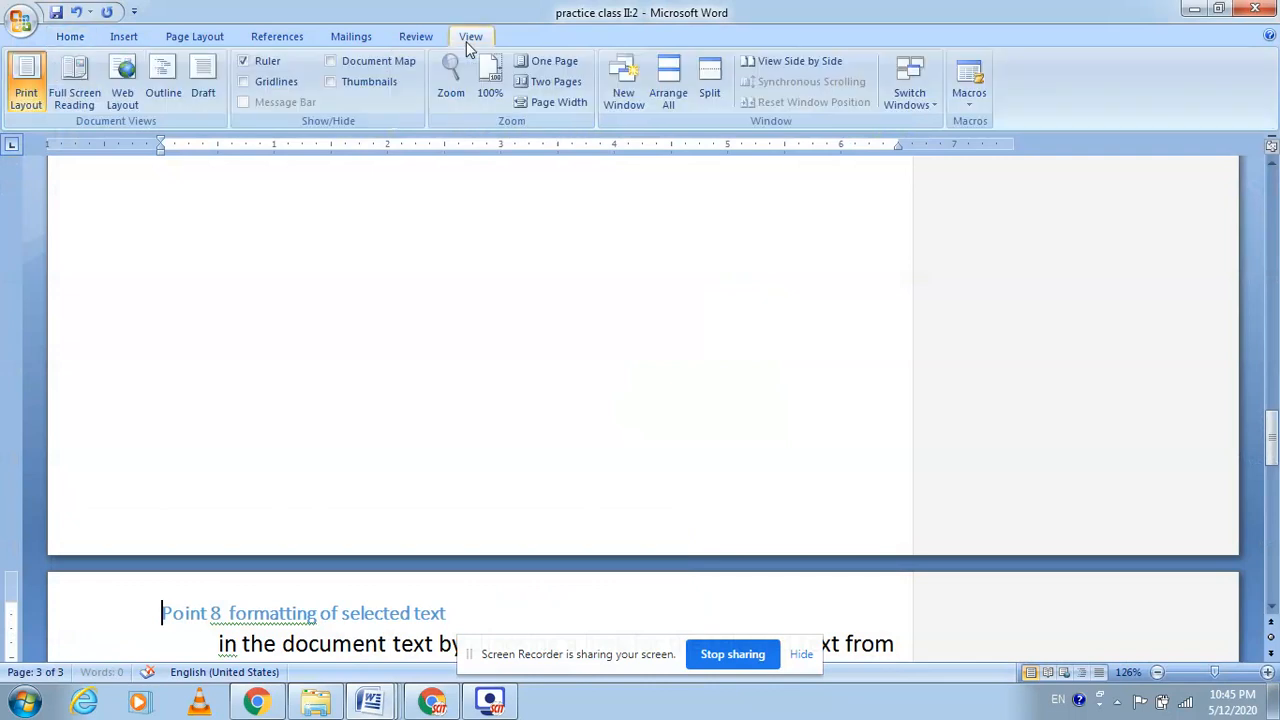
pyautogui.click(675, 105)
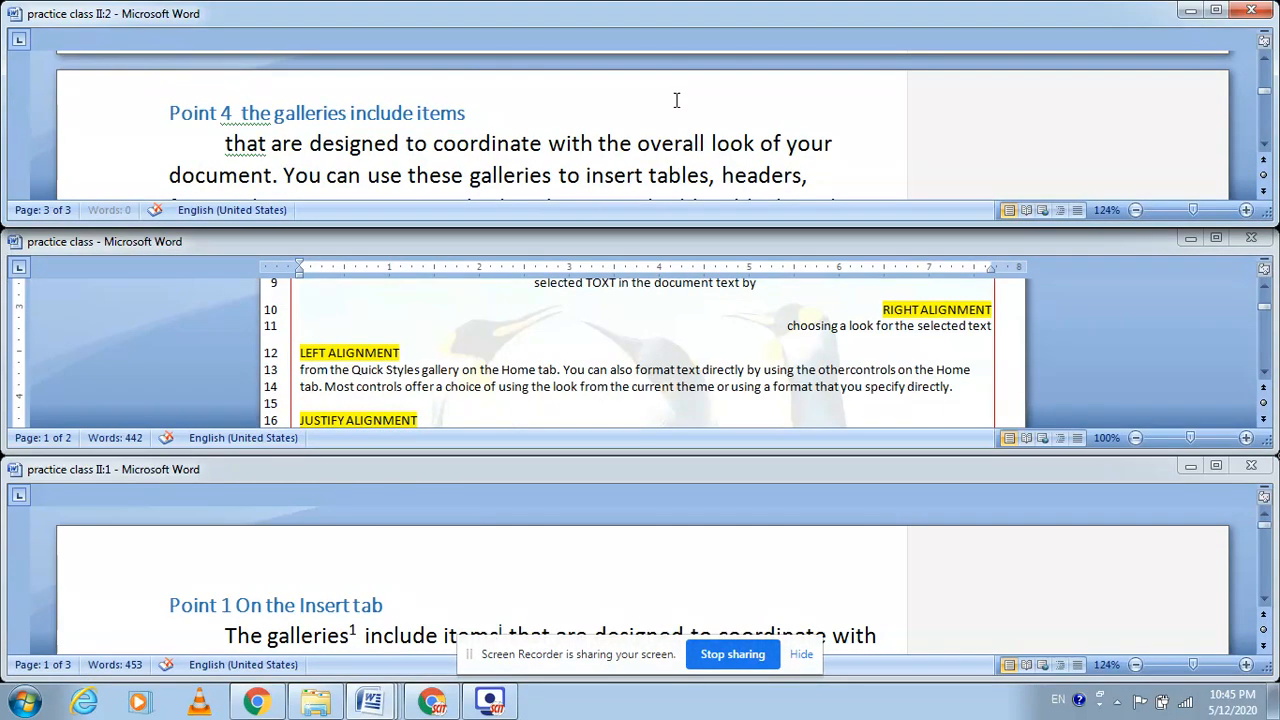
pyautogui.click(565, 323)
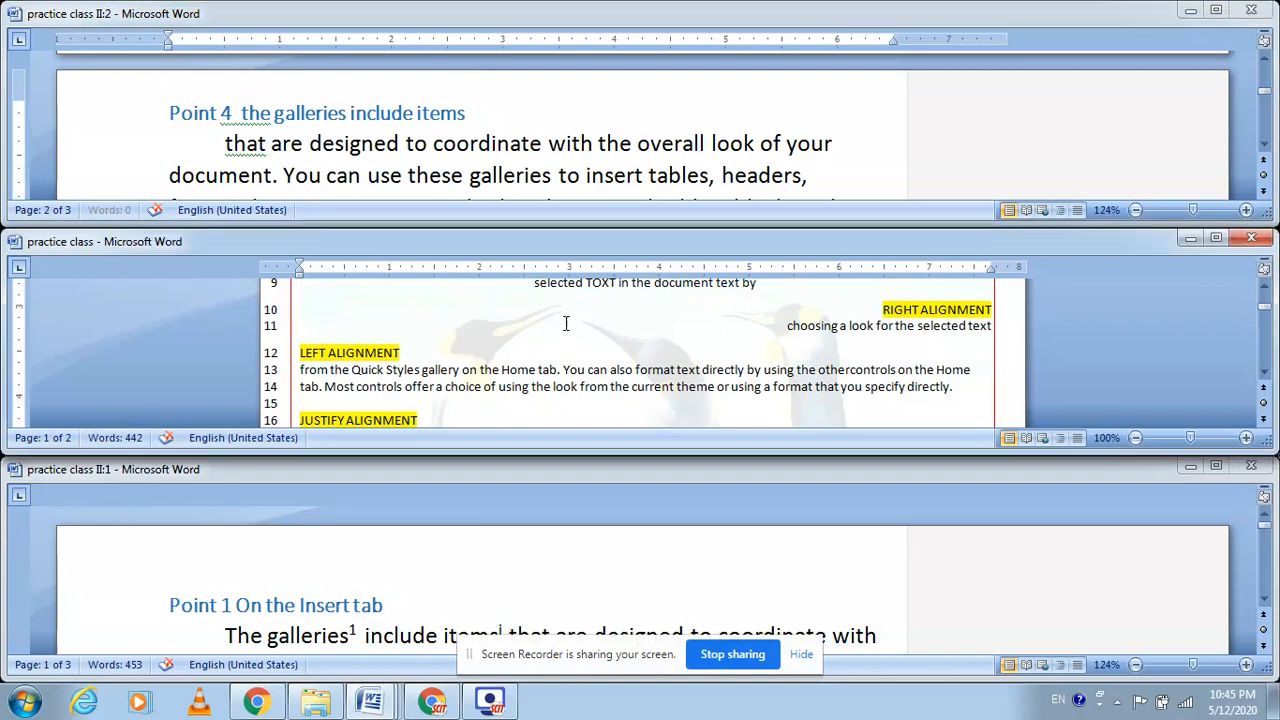
pyautogui.click(562, 567)
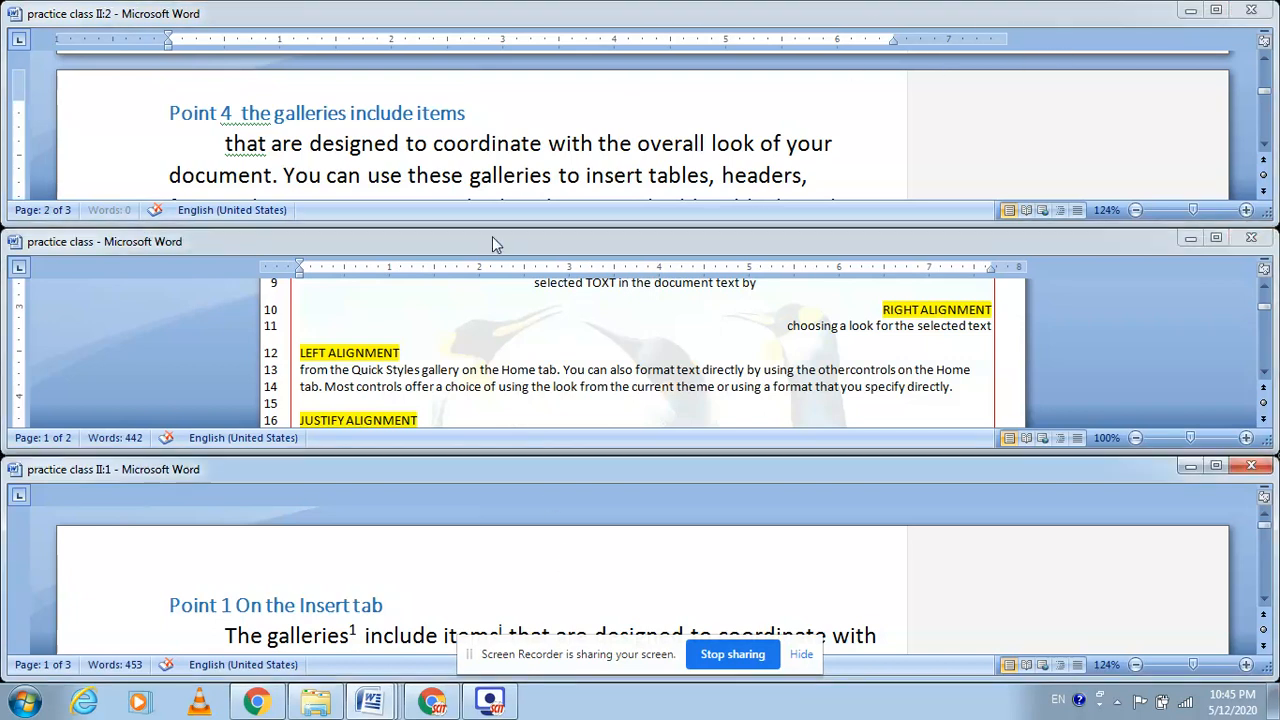
pyautogui.doubleClick(534, 471)
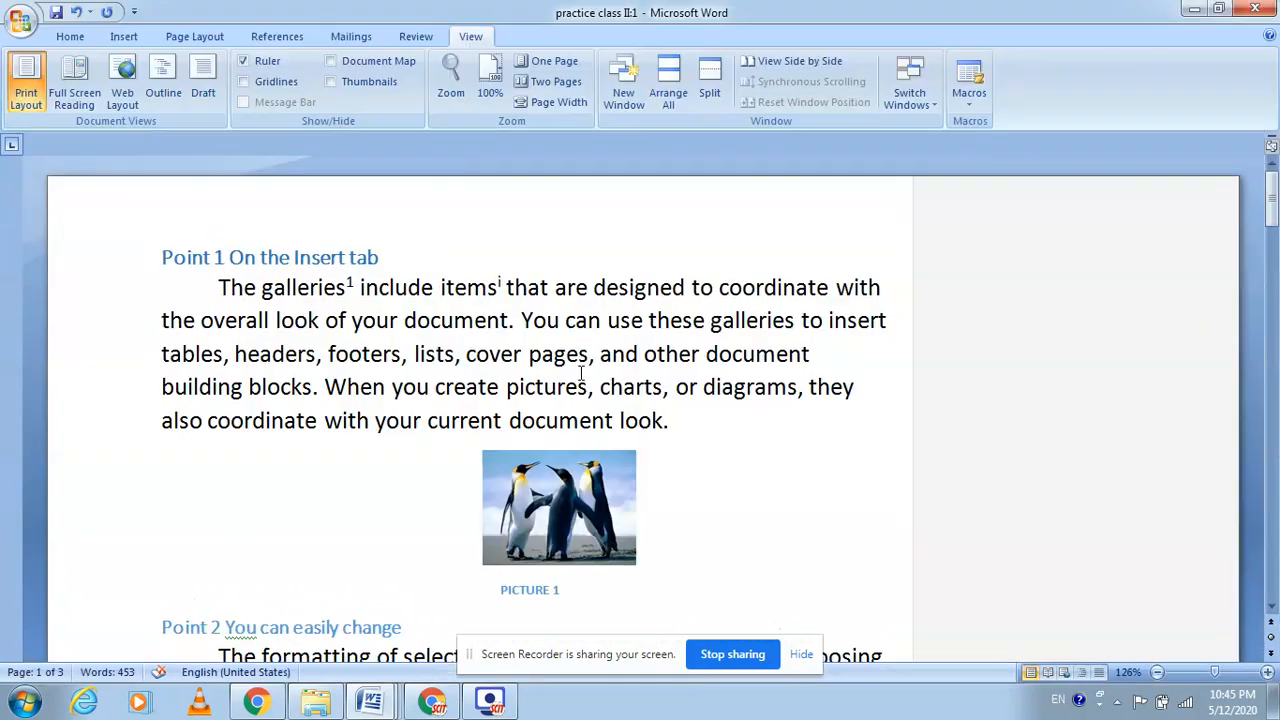
# - Split the practice class II:1 window horizontally across the penguin picture and scroll the lower part up
pyautogui.scroll(-3, 666, 406)
pyautogui.scroll(2, 666, 405)
pyautogui.scroll(1, 666, 405)
pyautogui.click(705, 80)
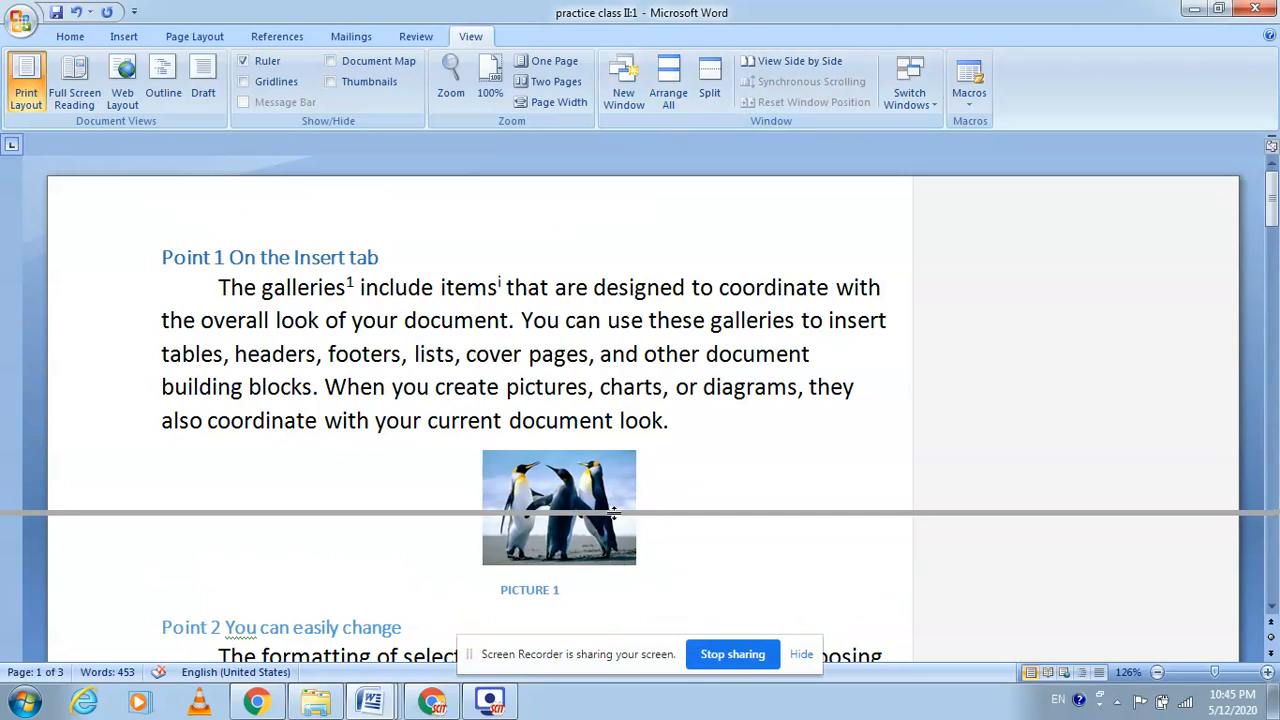
pyautogui.click(620, 512)
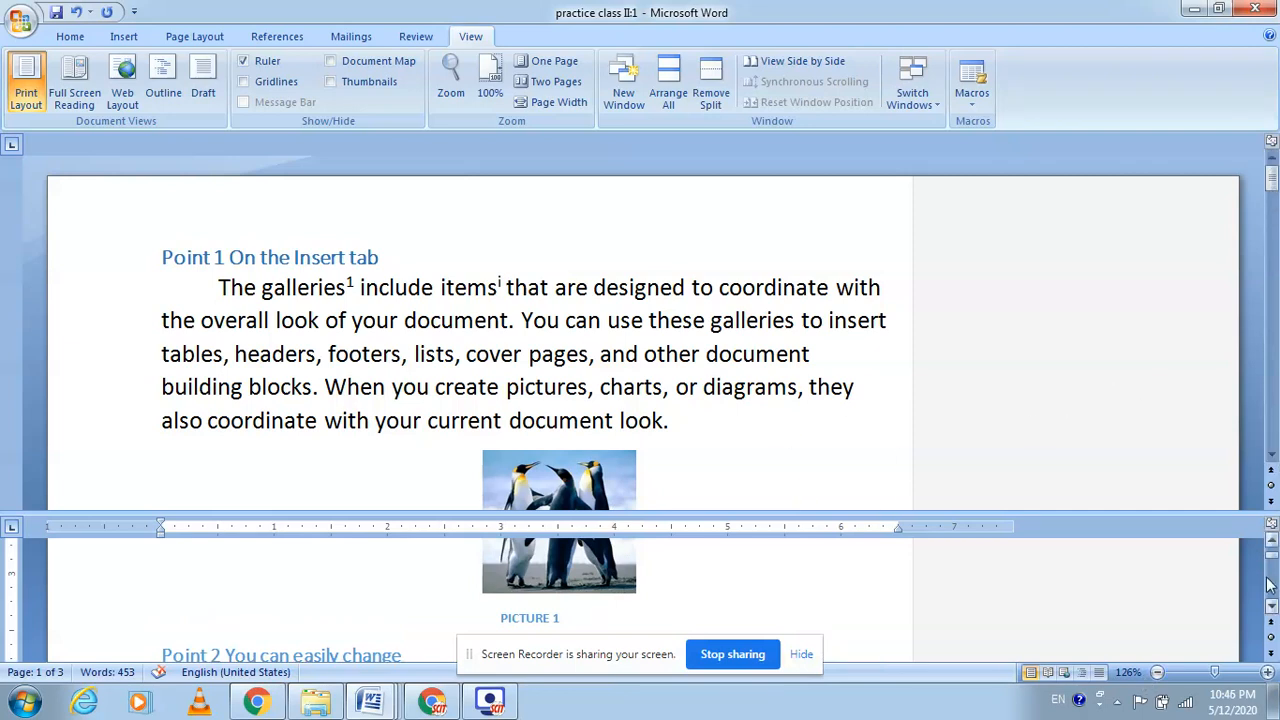
pyautogui.click(1271, 542)
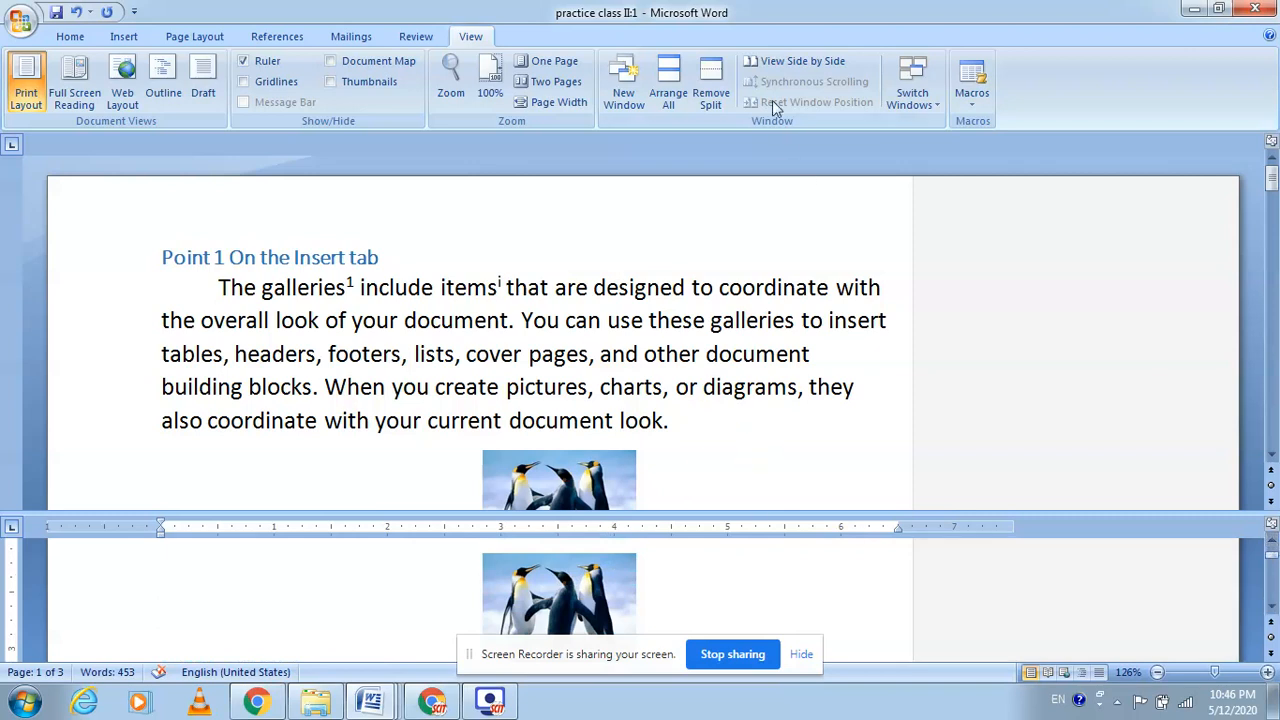
# - Start a side-by-side comparison of practice class II:1 with another open document
pyautogui.click(758, 62)
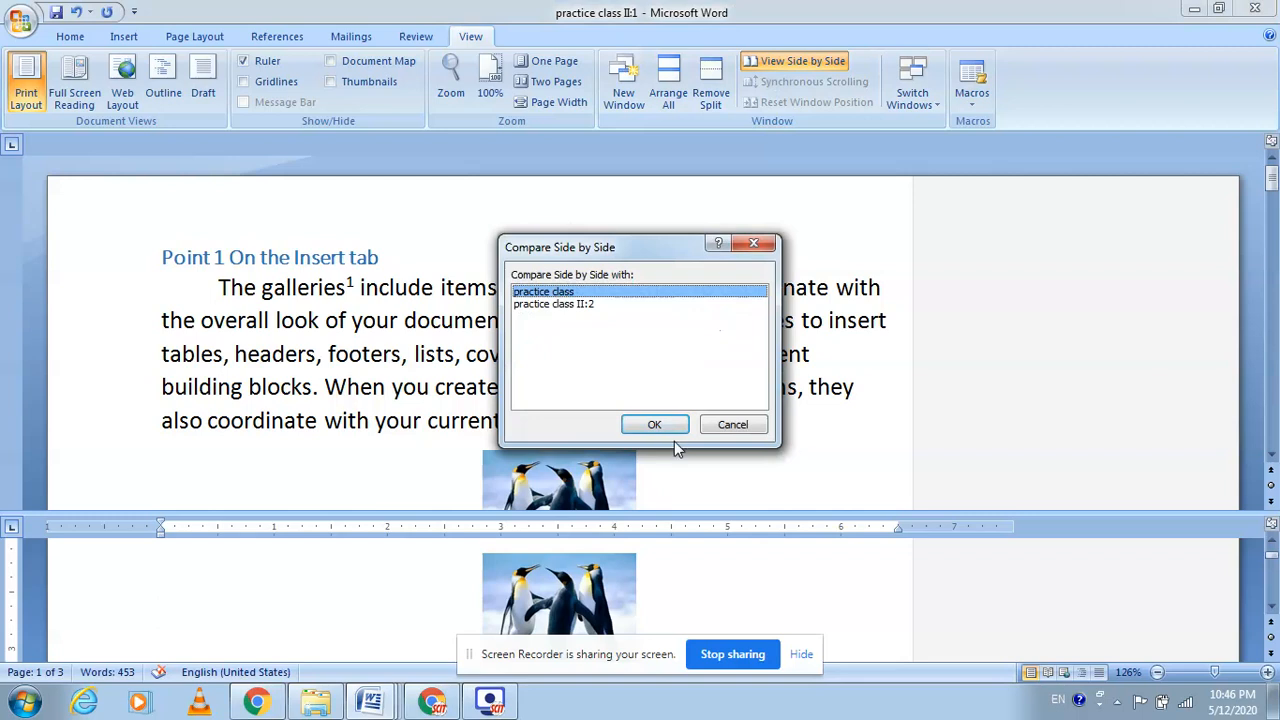